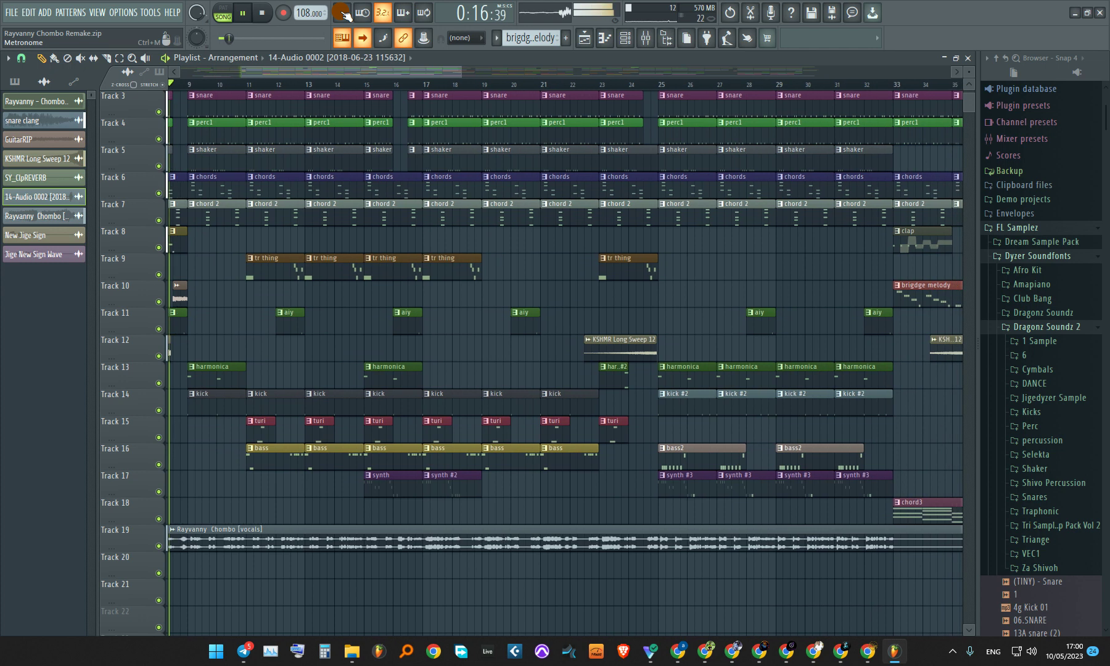
- Stop the song playback and open the snare pattern's steps in the channel rack
key(space)
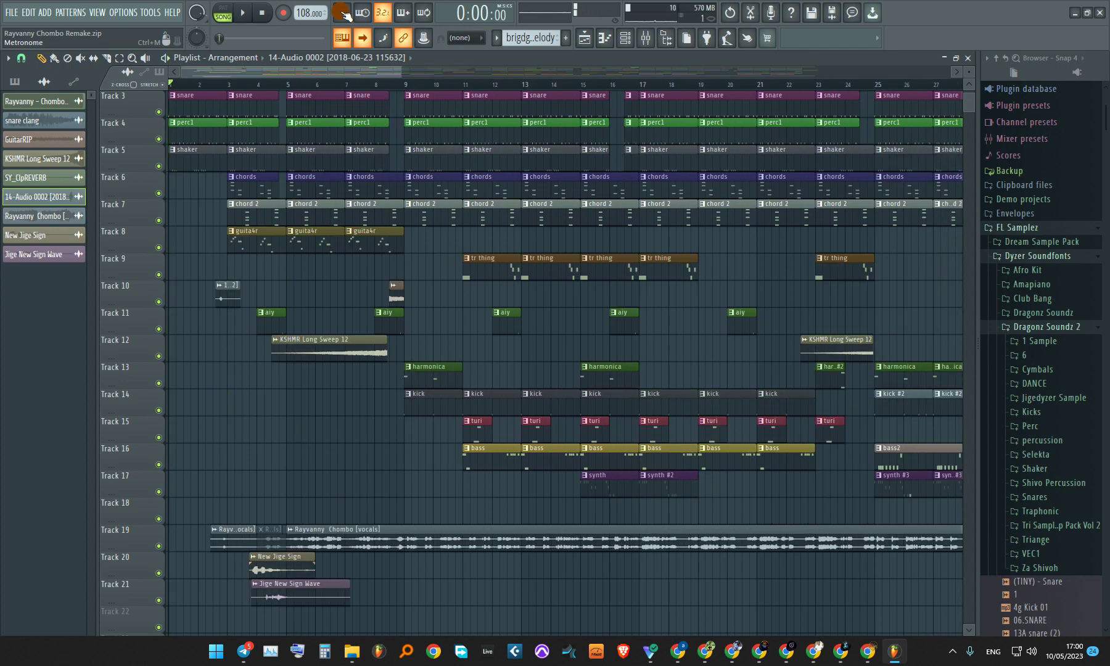
click(516, 78)
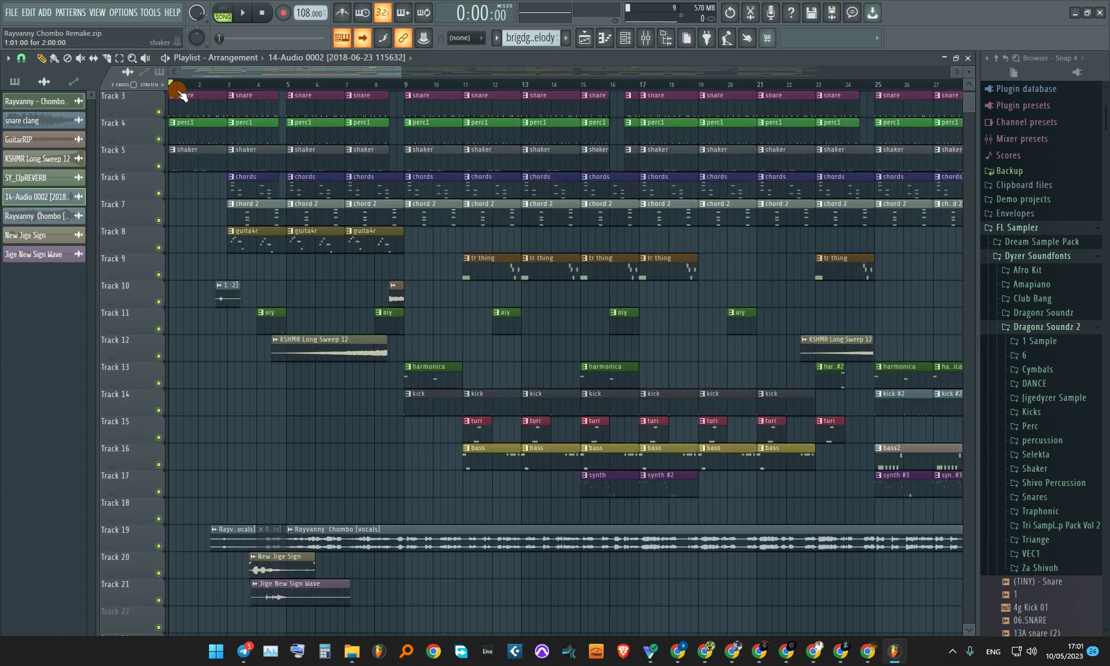
scroll(182, 96, up, 1)
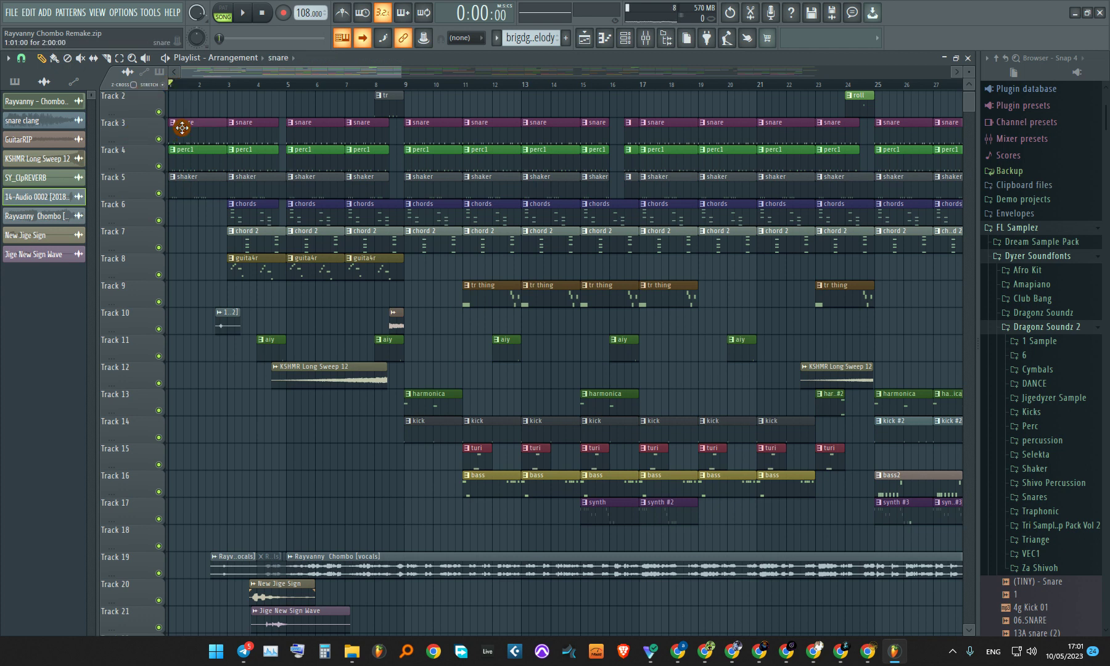
double_click(425, 133)
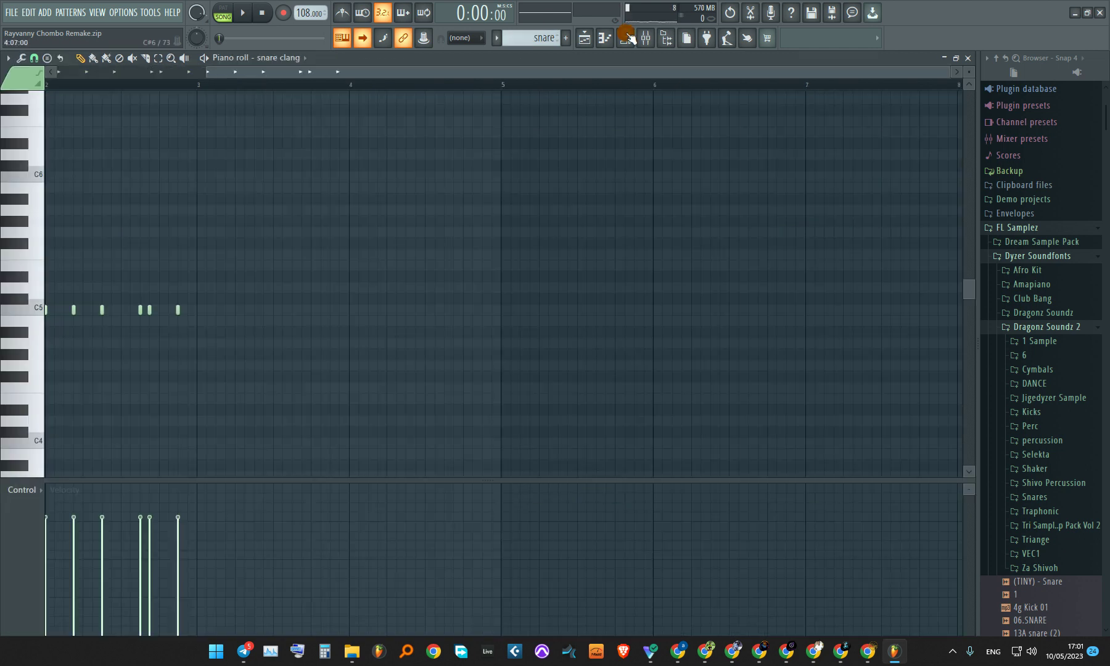
key(F6)
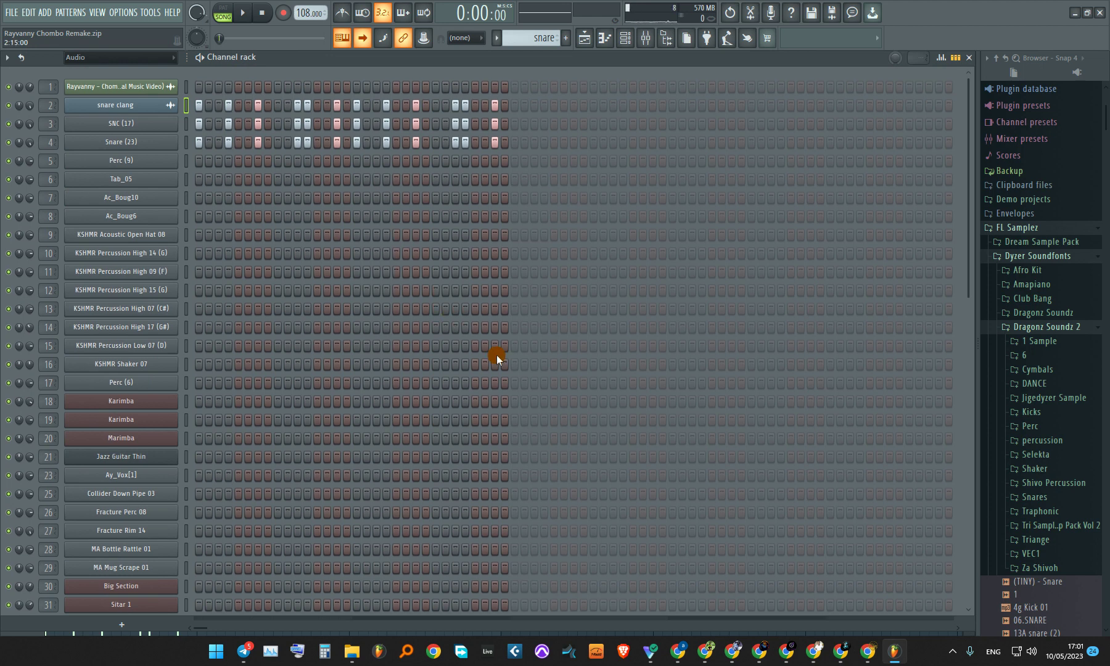
- Switch playback to pattern mode and listen to the snare pattern
click(223, 12)
key(space)
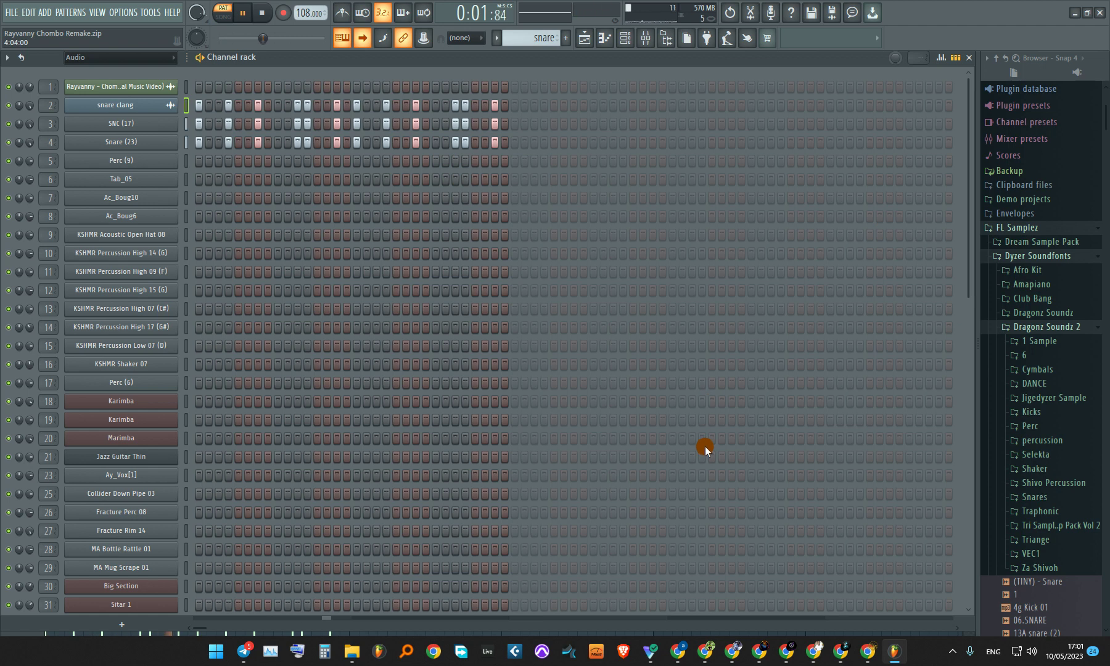
mouse_move(542, 3)
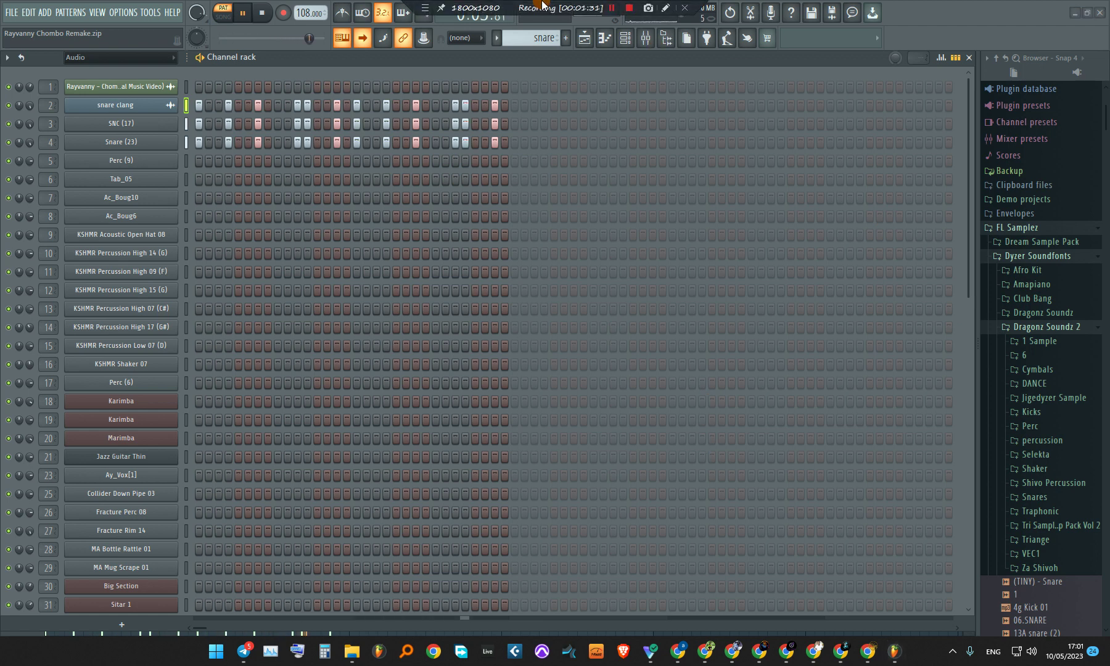
key(space)
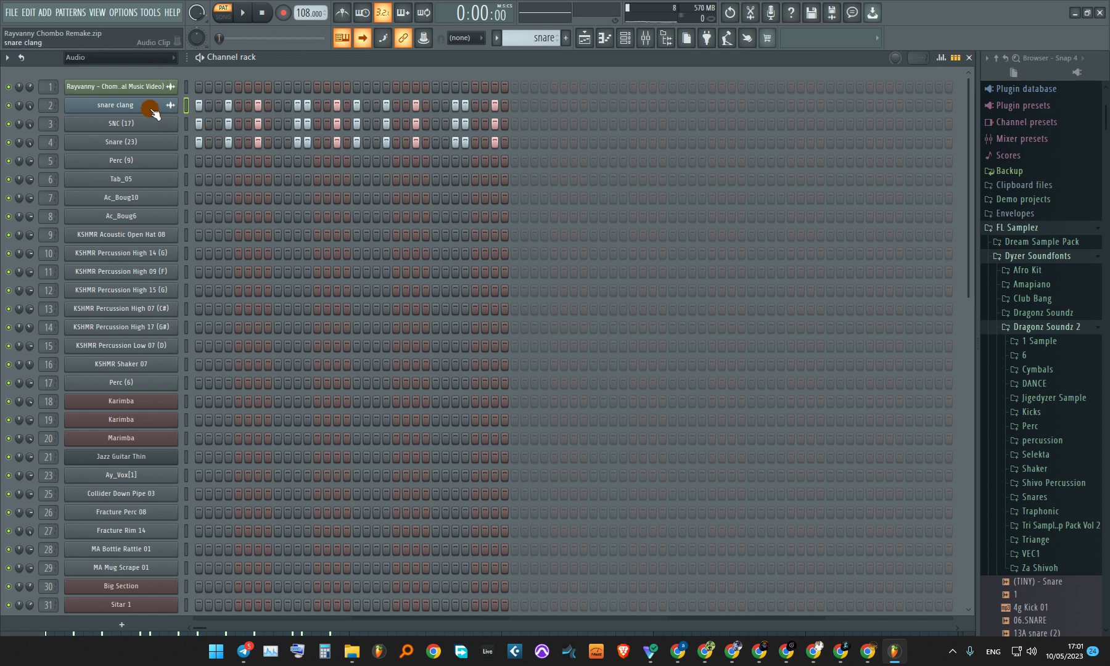
- Audition the snare clang, SNC (17) and Snare (23) channels one by one, and replay the snare pattern
middle_click(150, 107)
middle_click(148, 123)
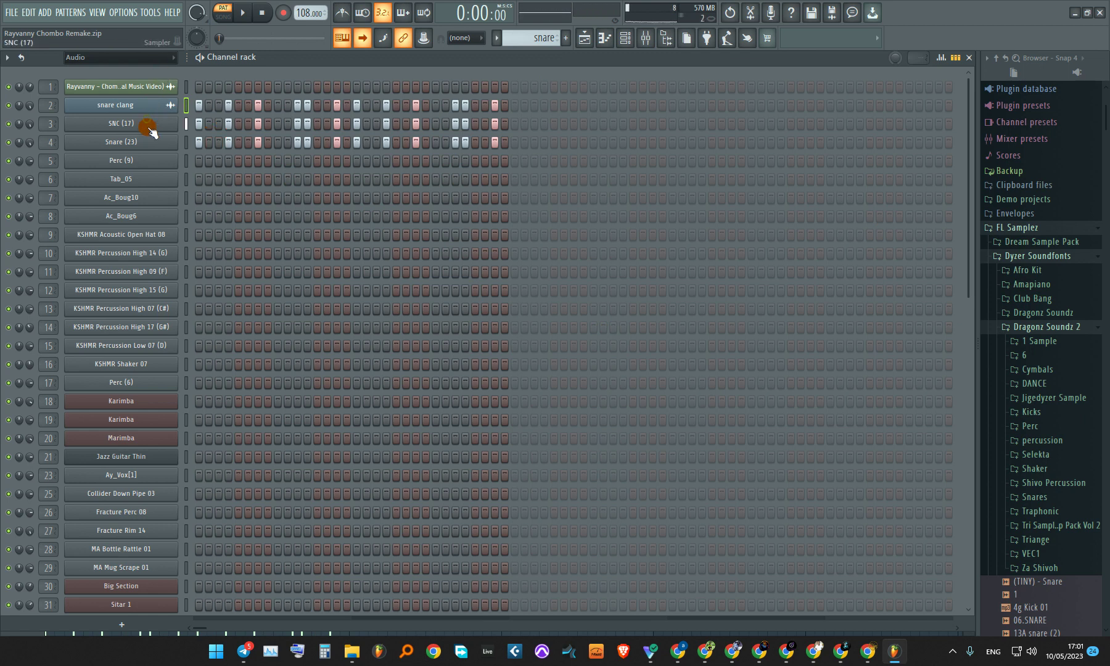
middle_click(151, 150)
key(space)
key(space)
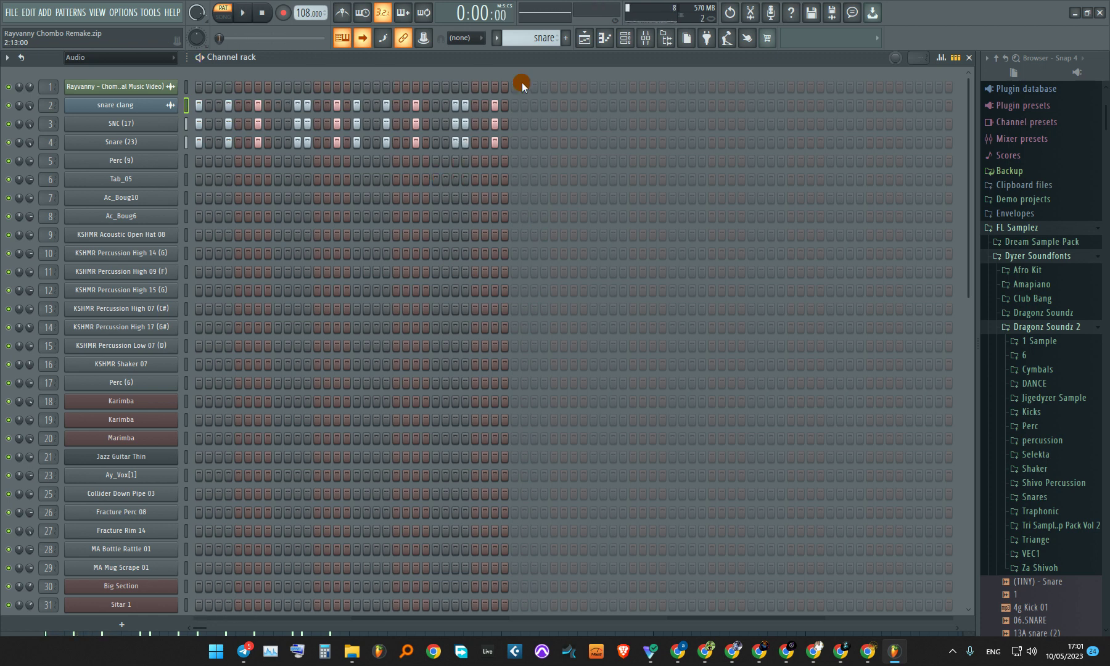
- Select the perc1 pattern and play it with the metronome turned on
scroll(540, 43, down, 2)
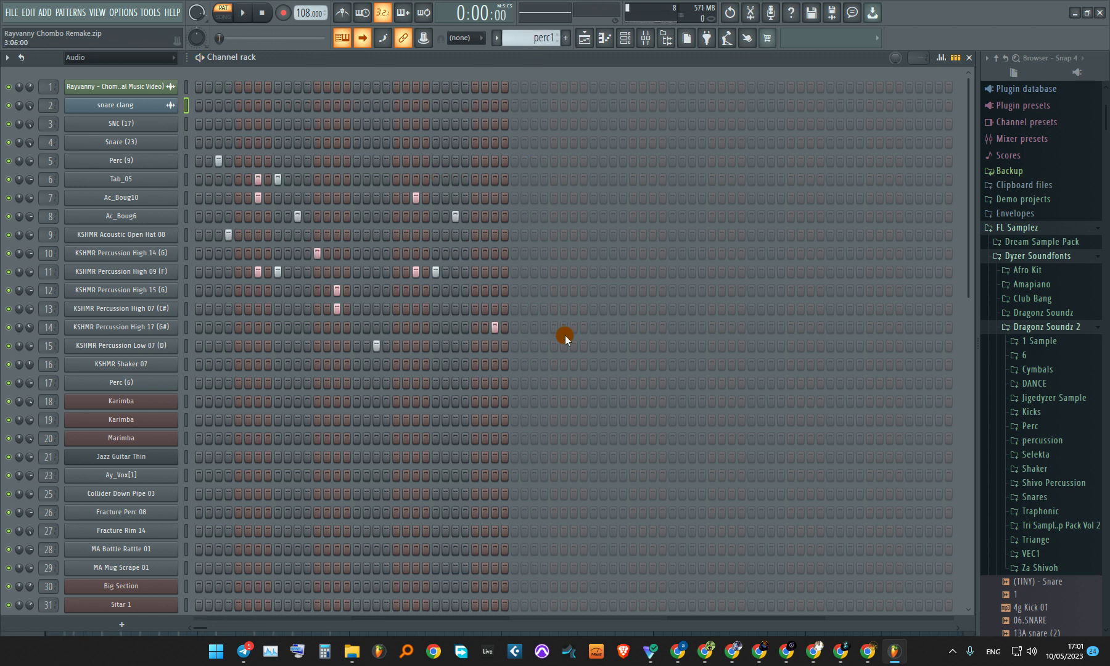
key(space)
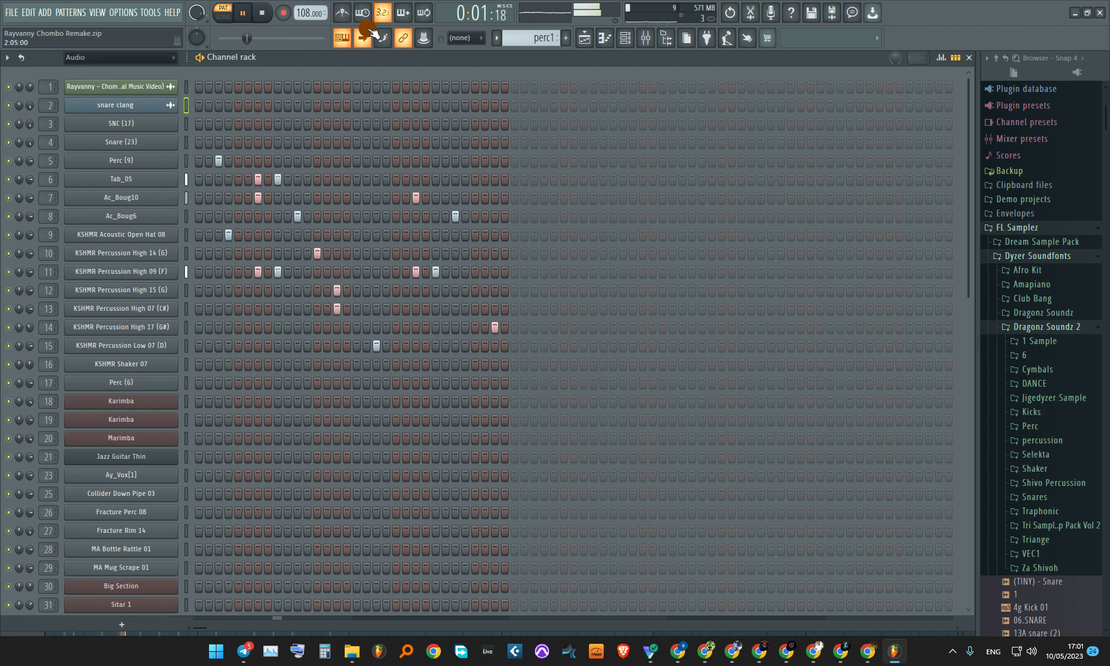
click(349, 13)
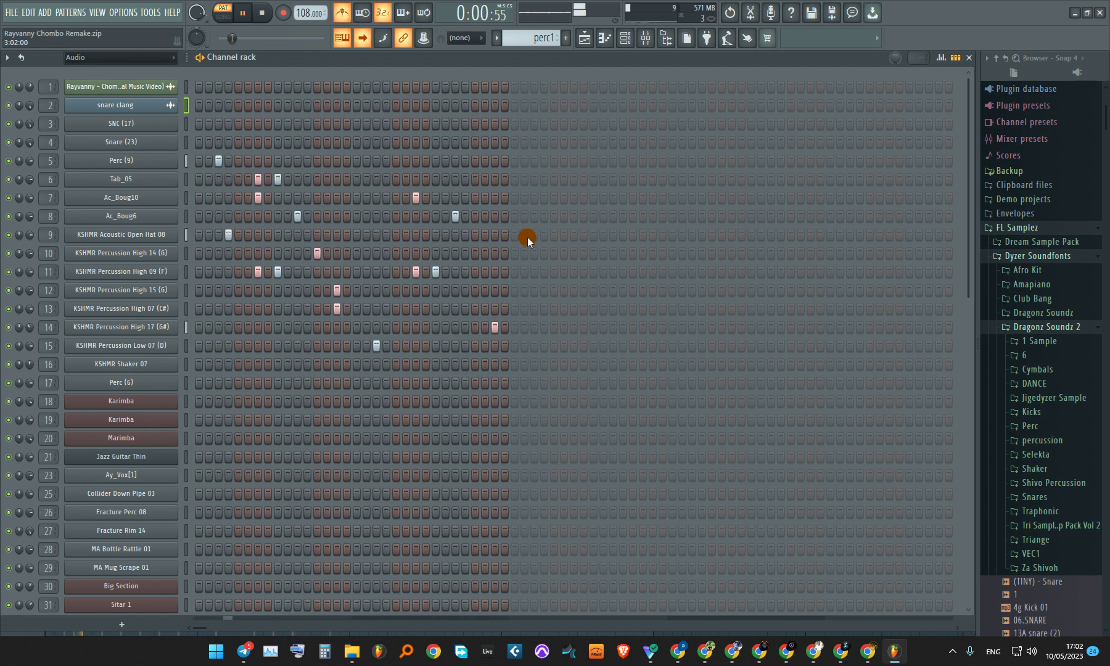
key(space)
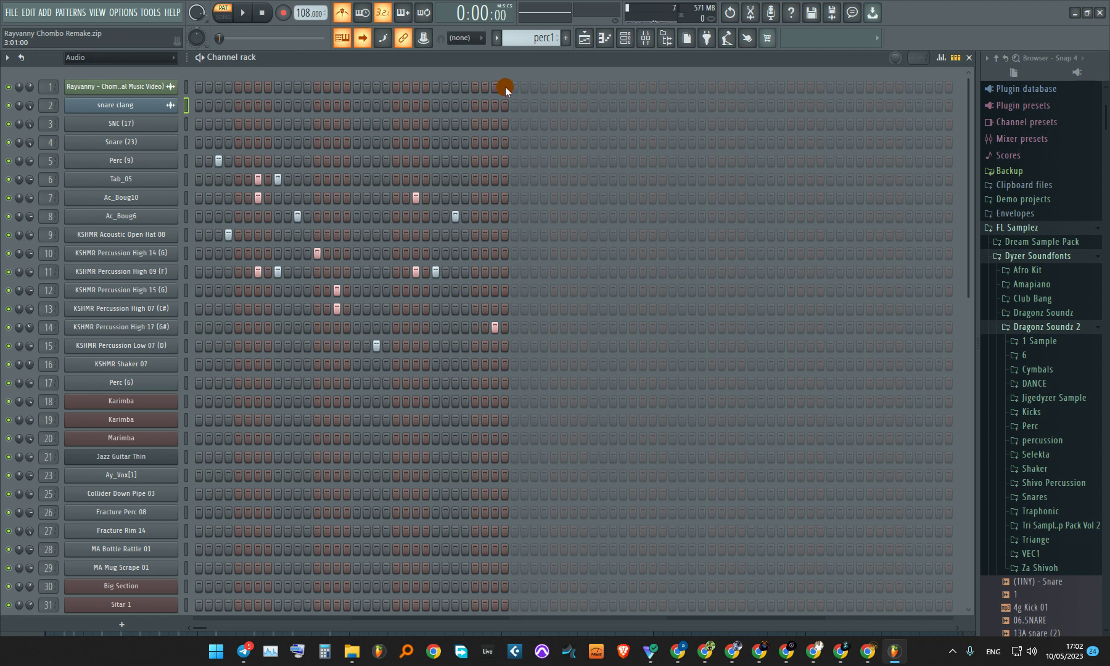
- Switch to the shaker pattern during playback and listen to it
key(space)
scroll(541, 36, down, 1)
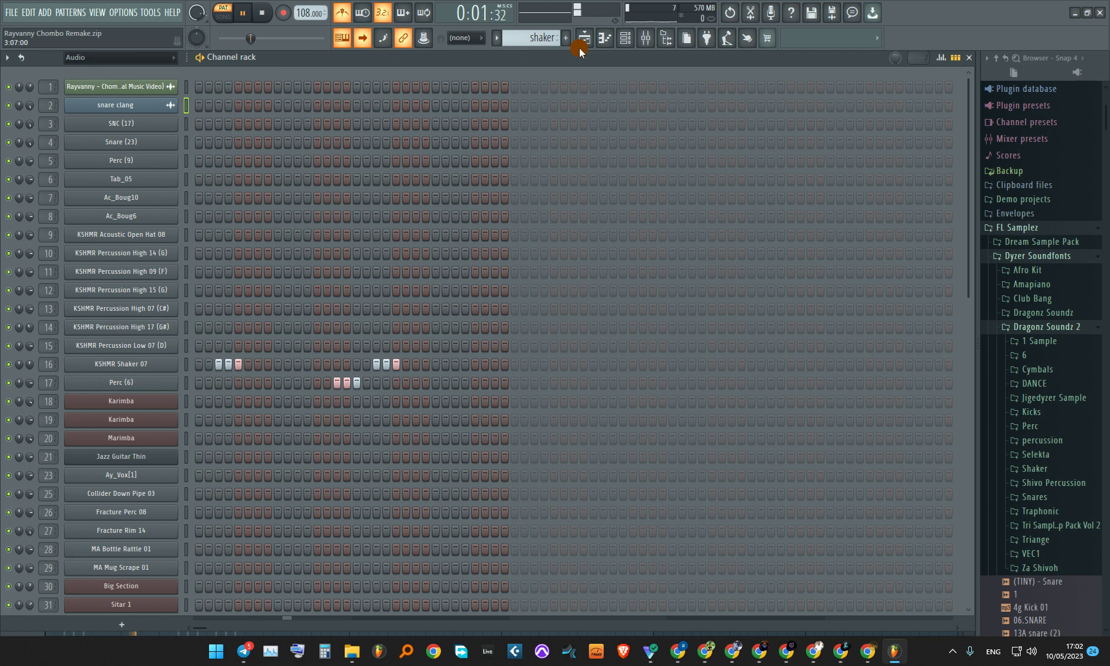
key(space)
- Select the chords pattern and check the Purity preset used by the Karimba on channel 18
scroll(540, 36, down, 1)
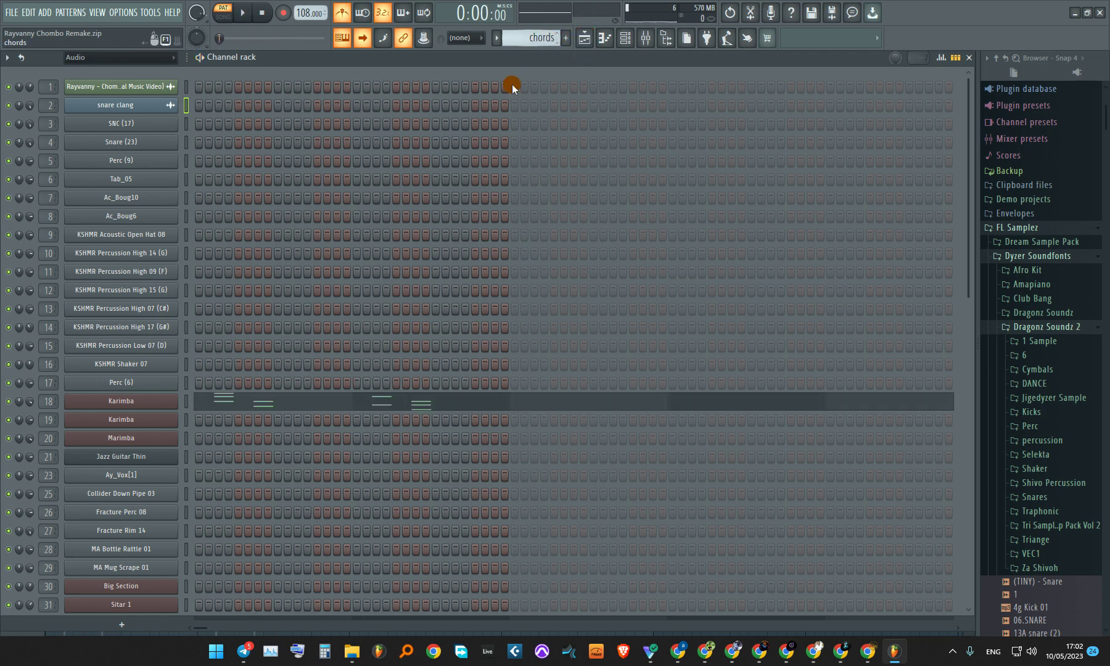
click(164, 402)
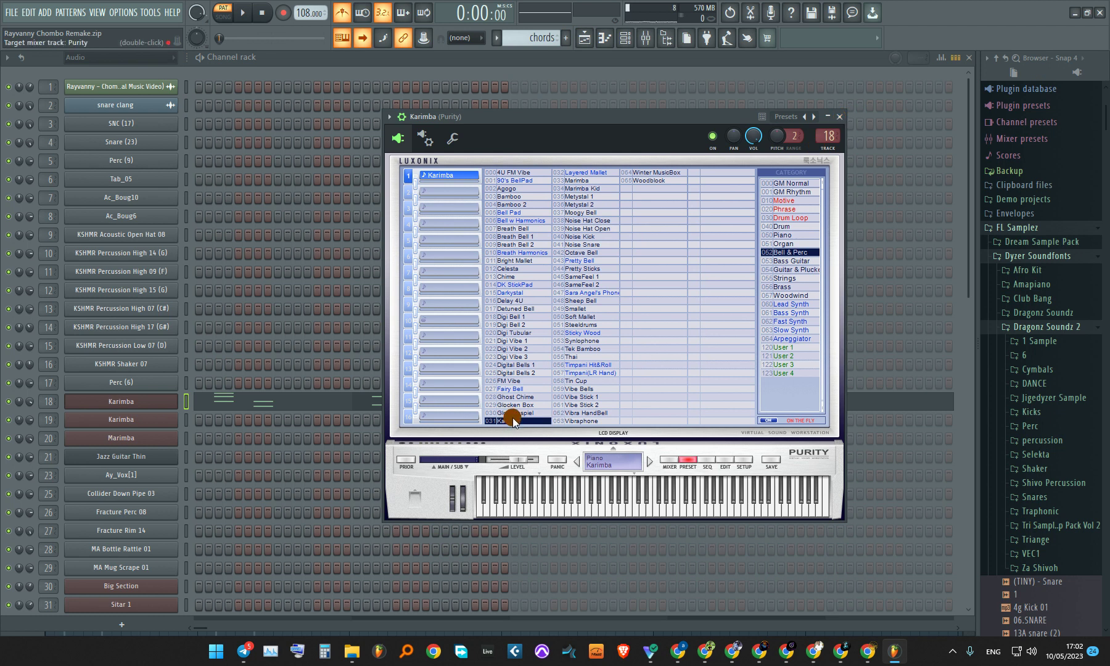
click(840, 117)
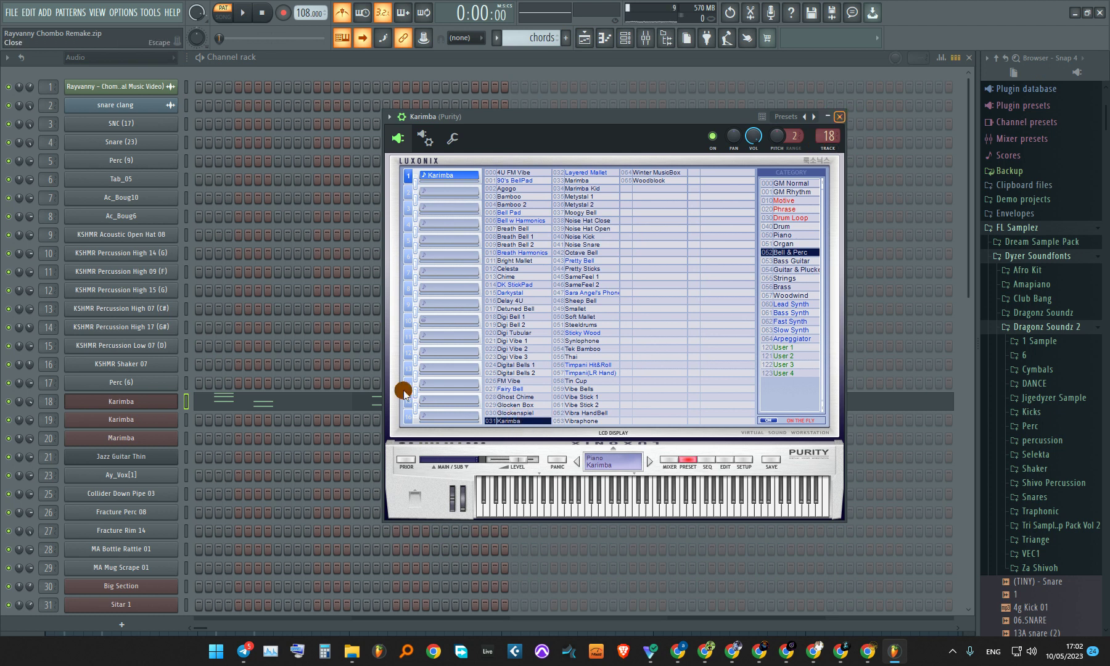
- Open the chords pattern's Karimba notes in the piano roll and play them
click(393, 406)
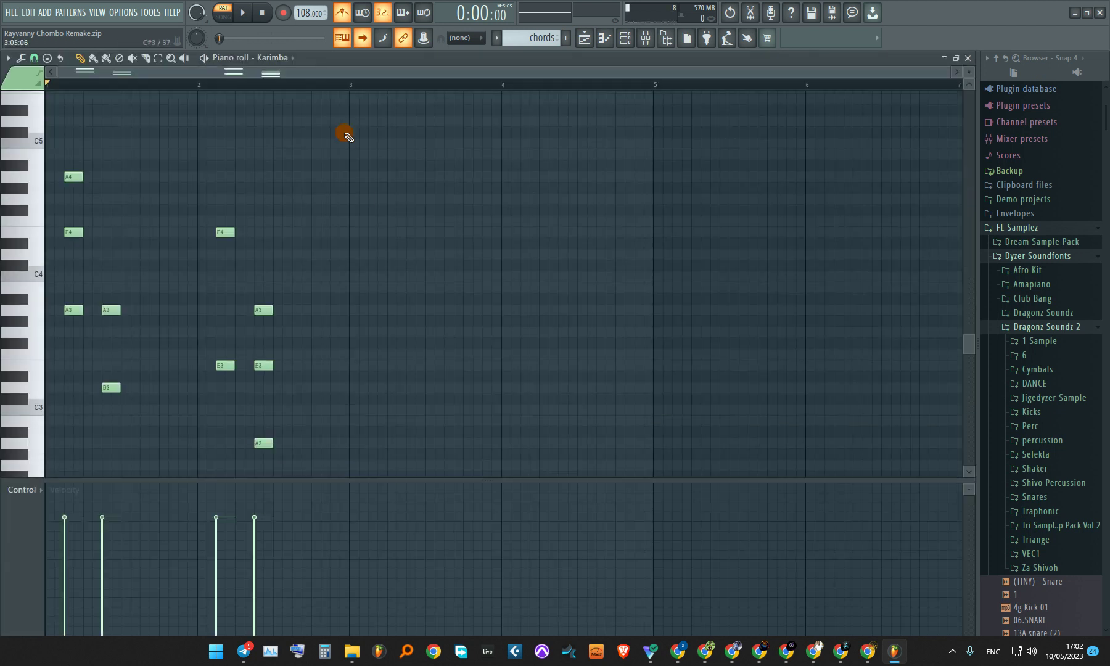
key(space)
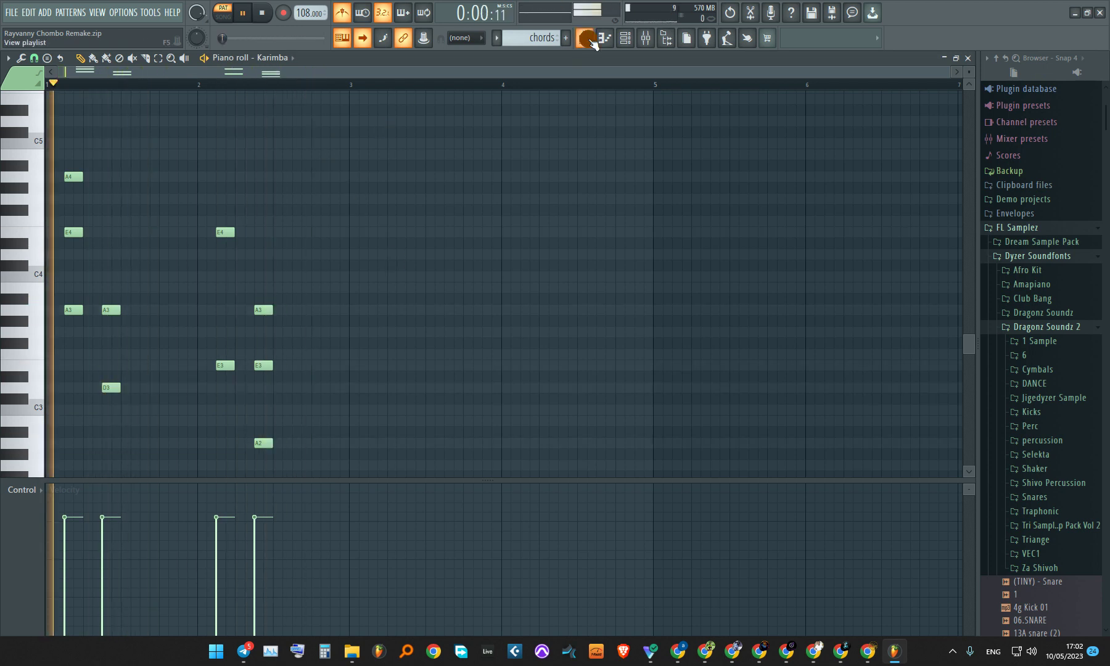
key(space)
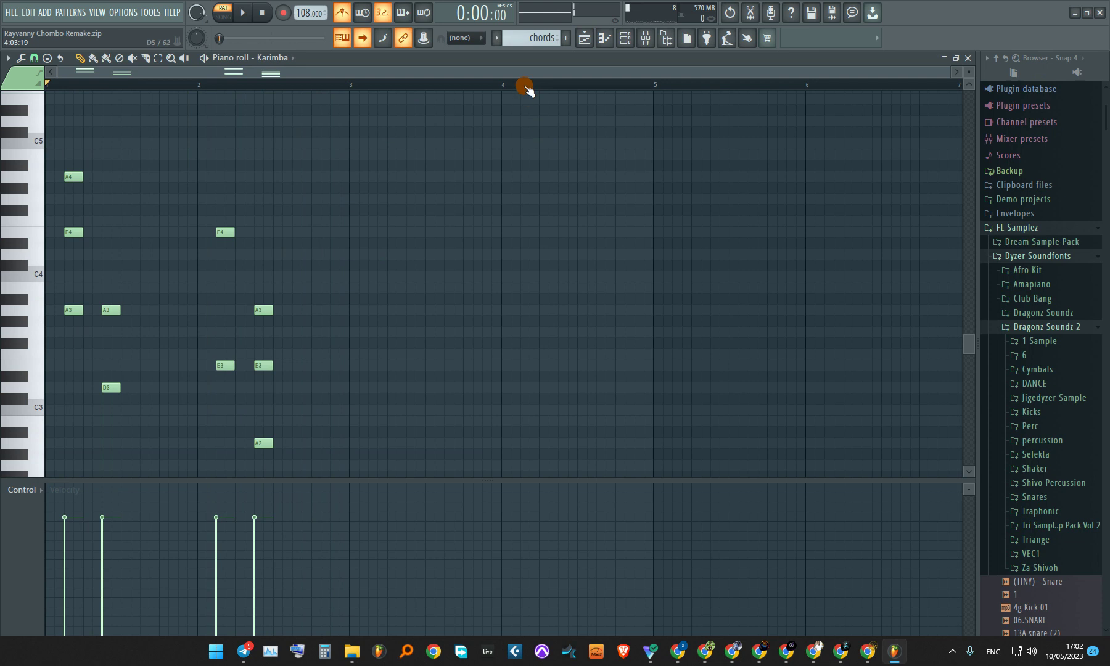
- Select the chord 2 pattern, show it in the channel rack, audition its Karimba channel and play the pattern
scroll(556, 33, down, 1)
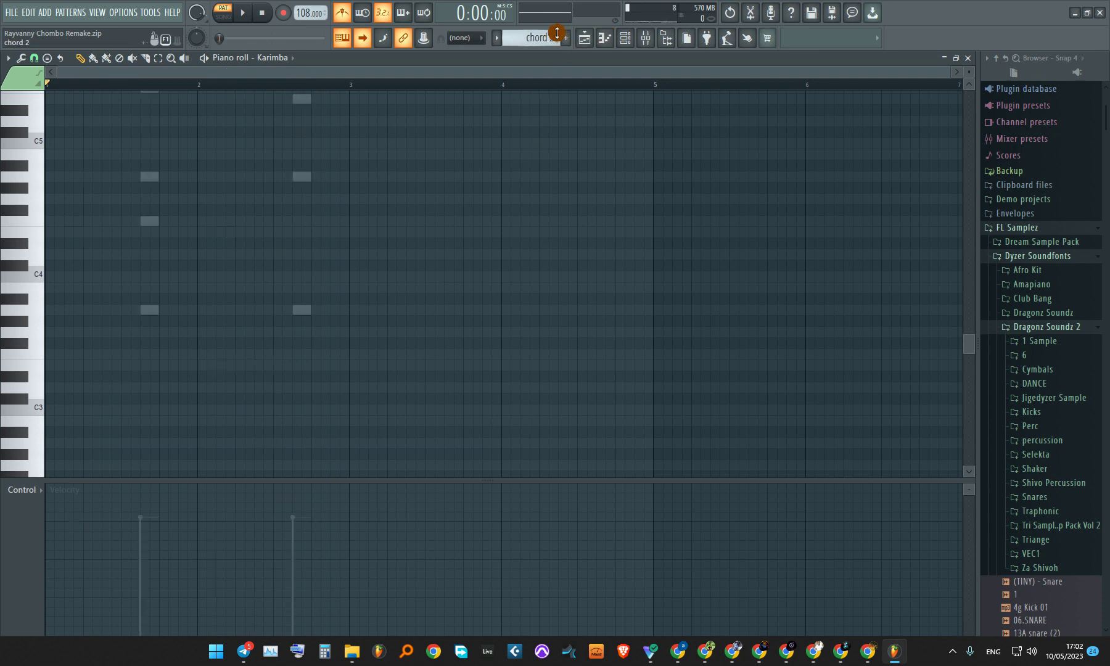
key(F6)
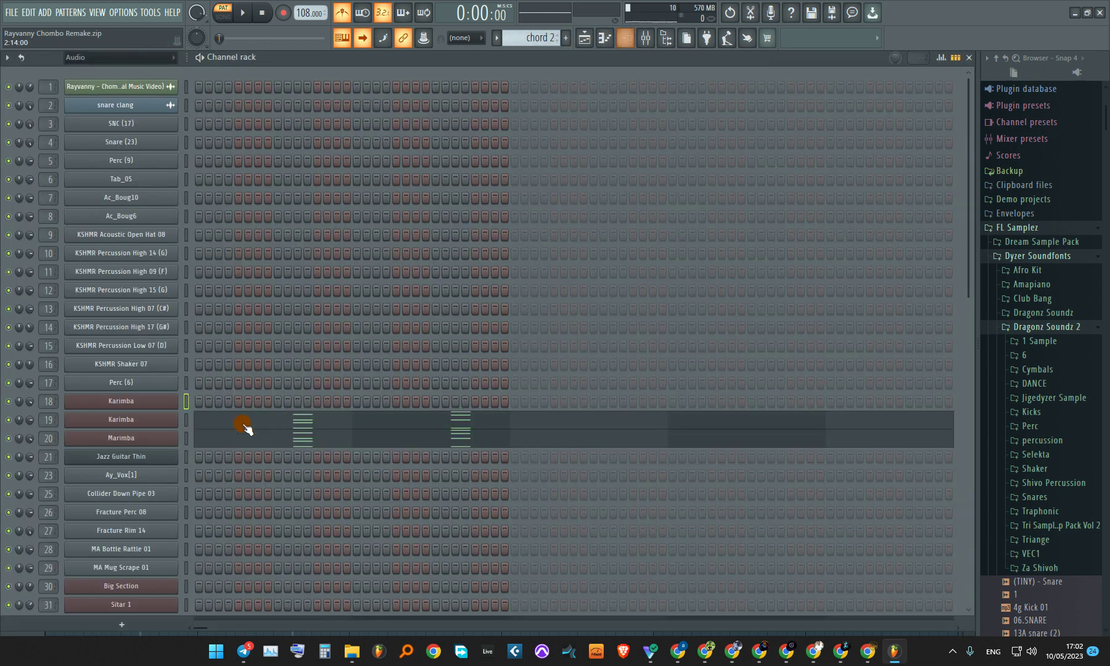
click(174, 418)
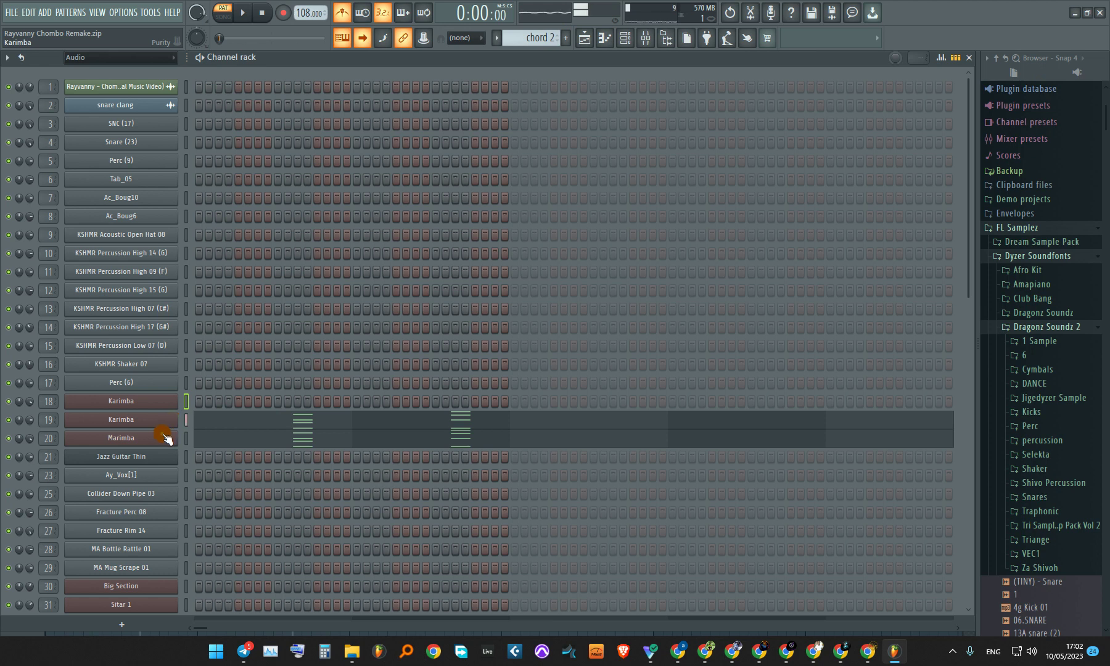
key(space)
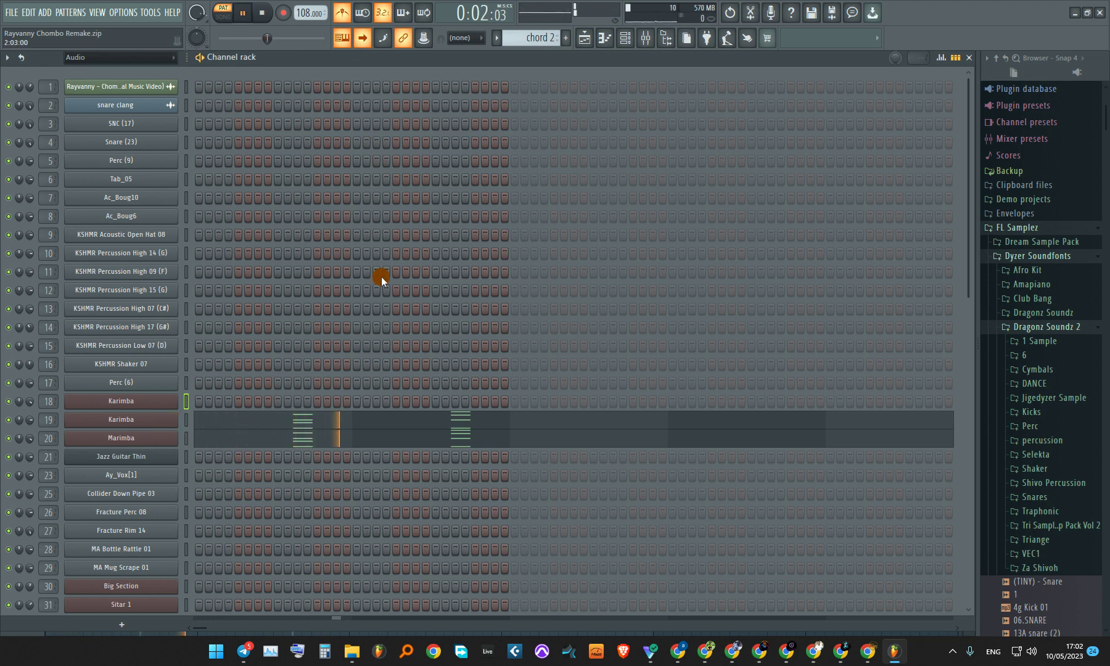
key(space)
- Open the chord 2 notes of the Karimba on channel 19 in the piano roll and play them
click(302, 424)
scroll(325, 362, up, 3)
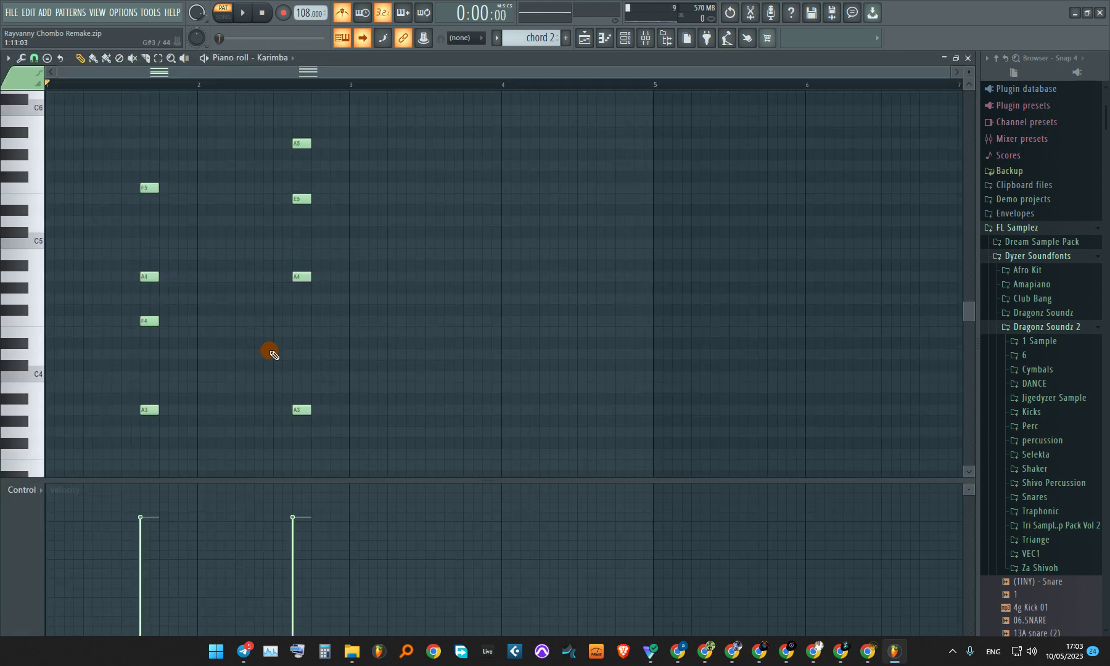
key(space)
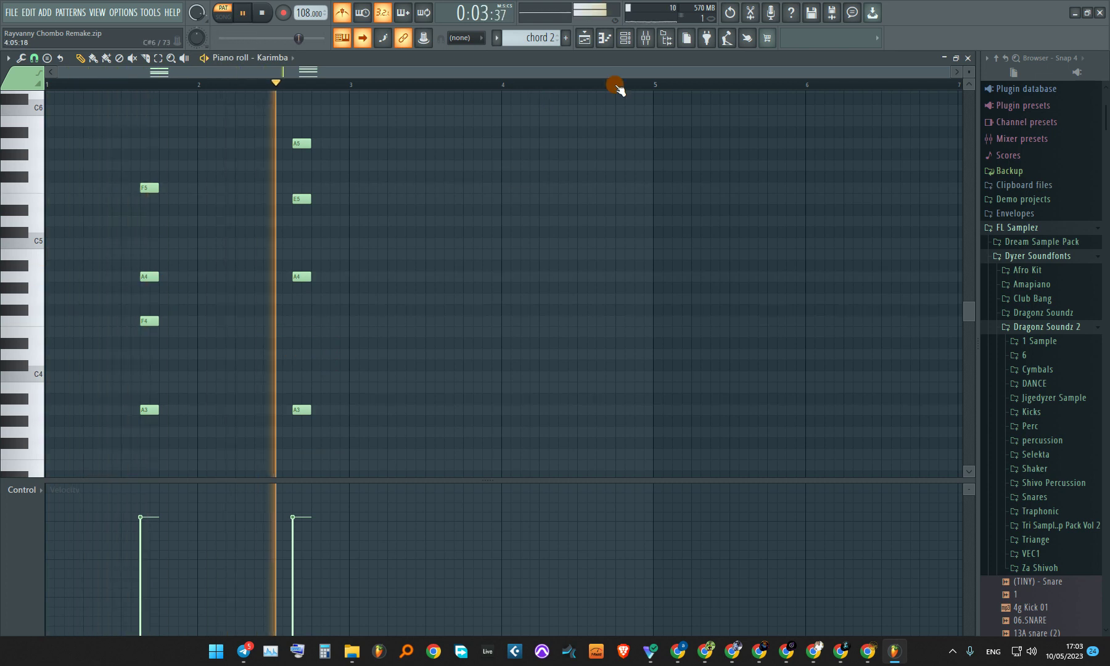
key(space)
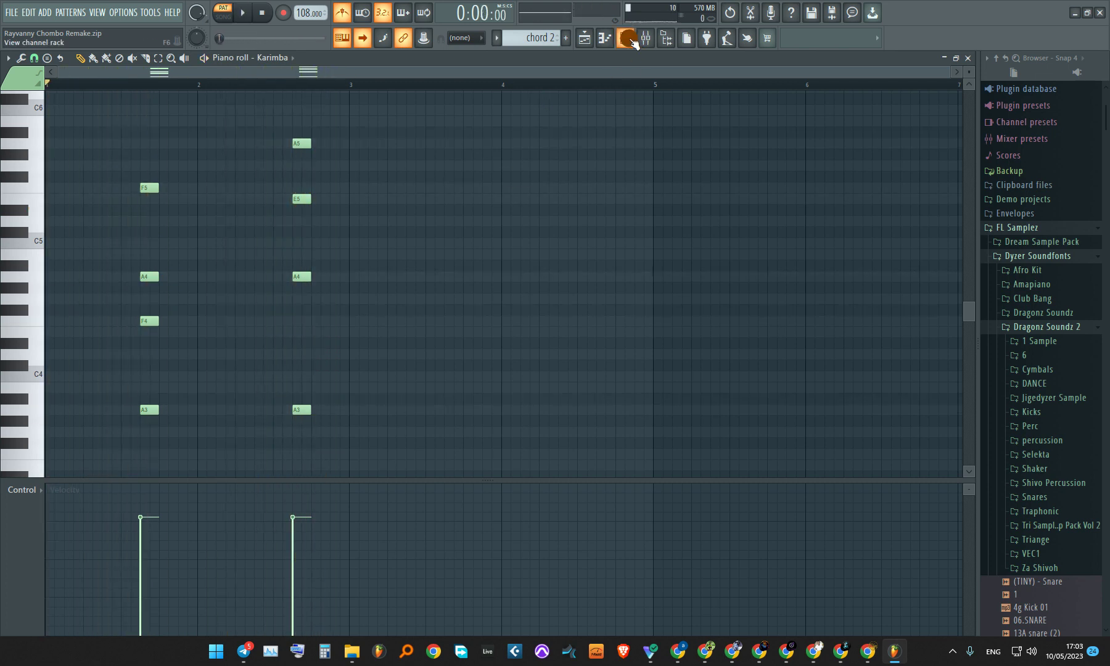
- Return to the channel rack and check the Purity preset used by the Karimba on channel 19
click(630, 40)
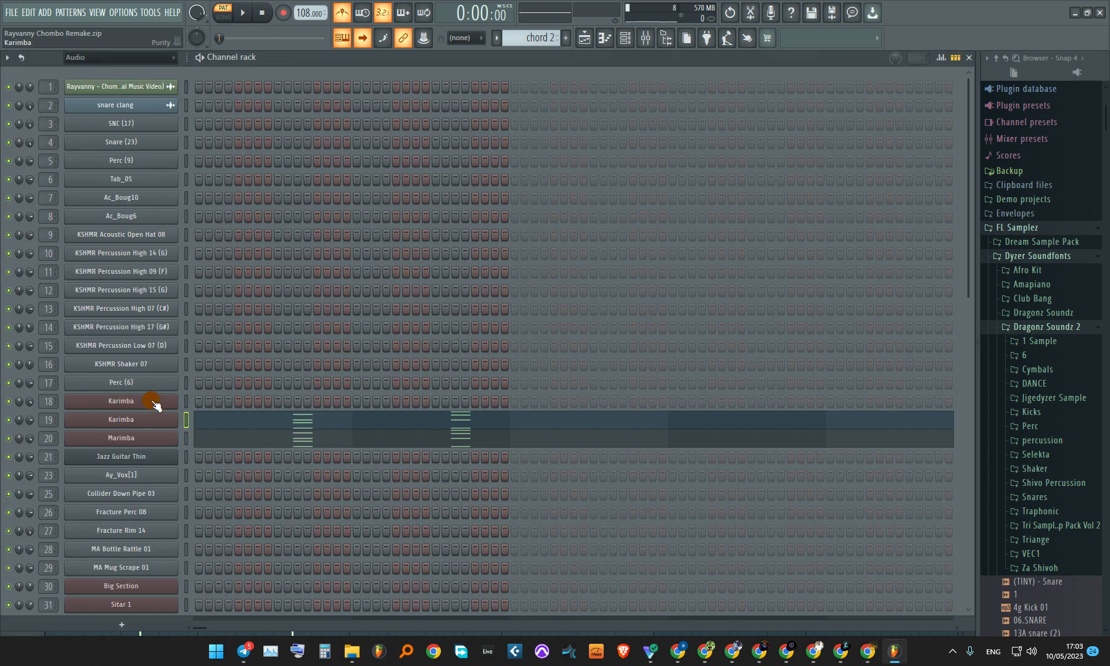
click(157, 428)
click(525, 180)
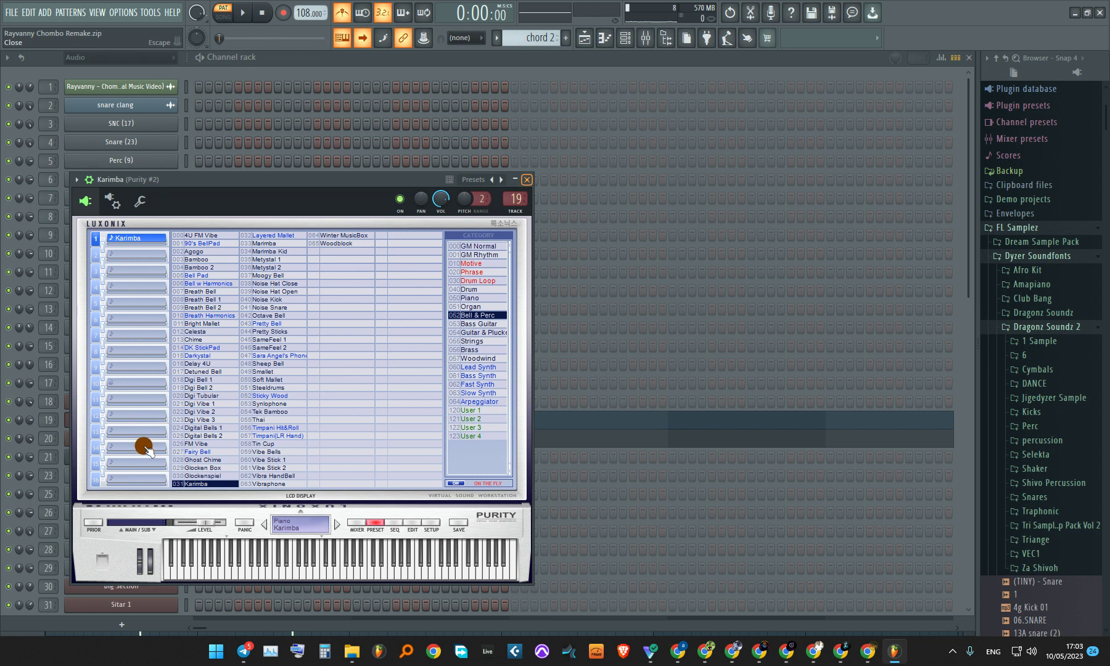
drag(314, 178, 379, 117)
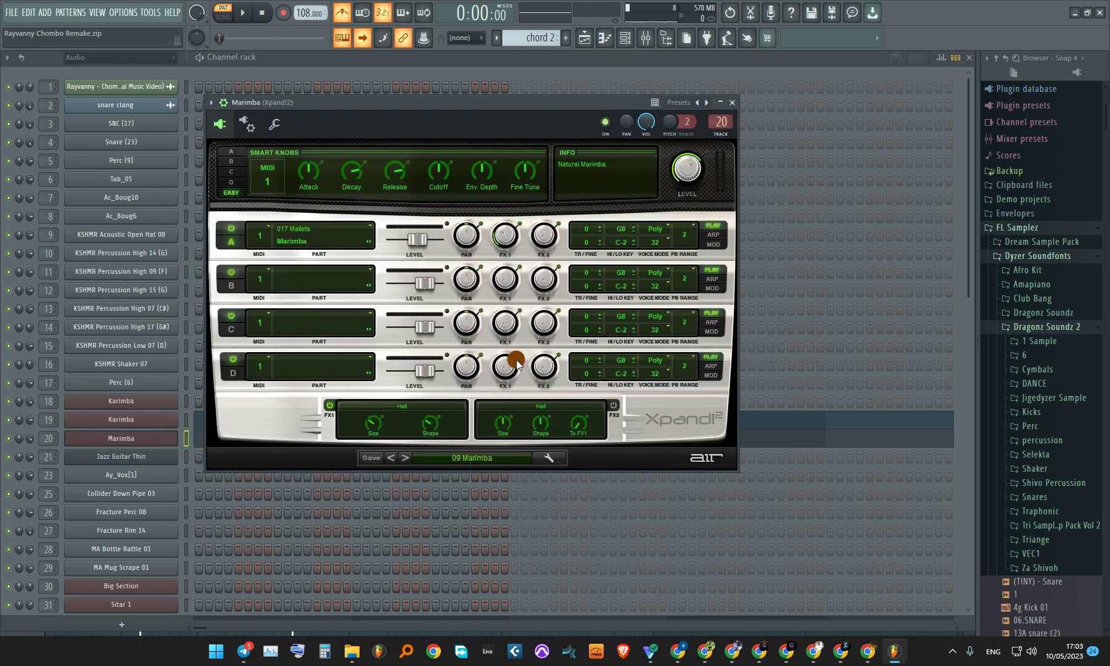
- Open the Marimba channel's Xpand!2 instrument, locate the 09 Marimba preset under 19 Mallets, and close the instrument without changing it
click(732, 102)
click(143, 438)
click(449, 455)
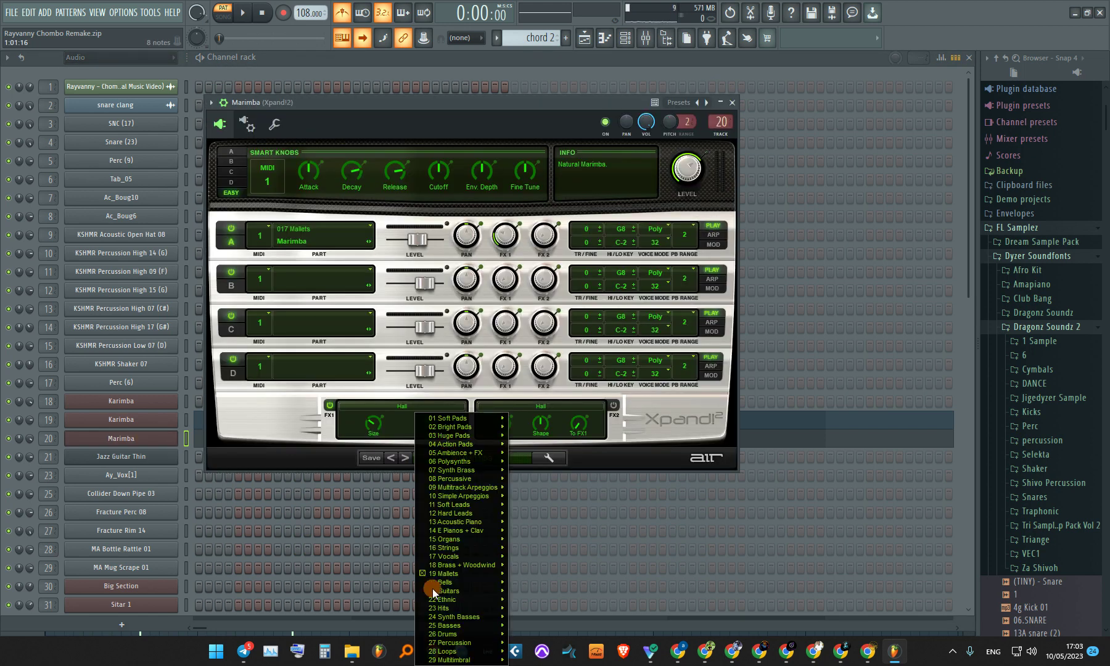
mouse_move(435, 574)
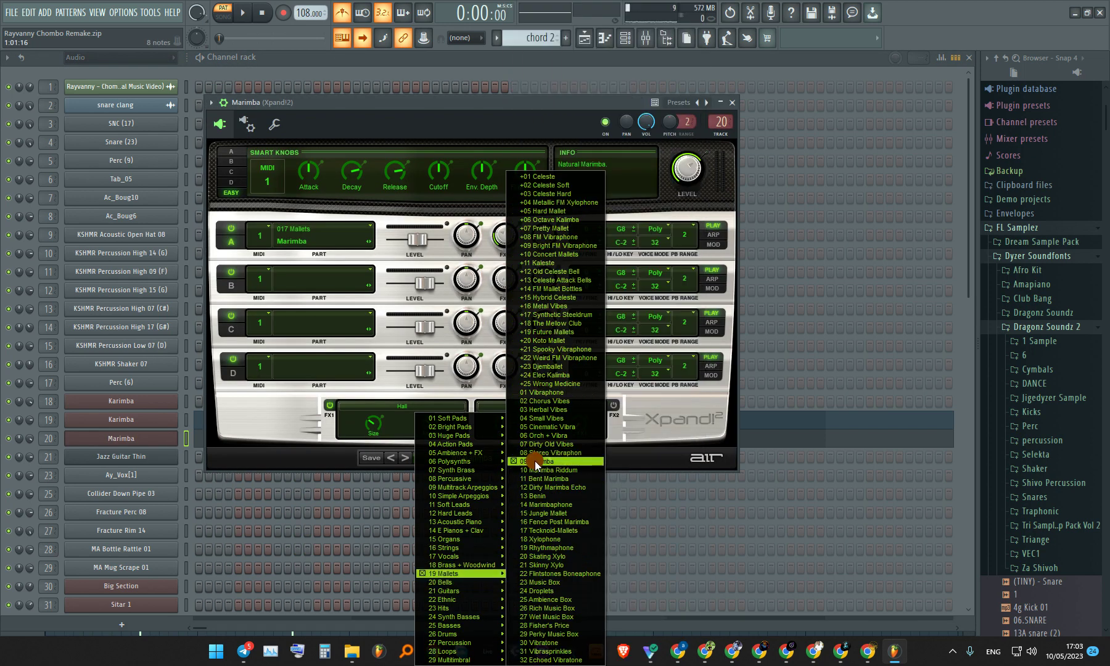
click(737, 93)
click(733, 103)
- Play the chord 2 pattern in the channel rack again and stop playback
key(space)
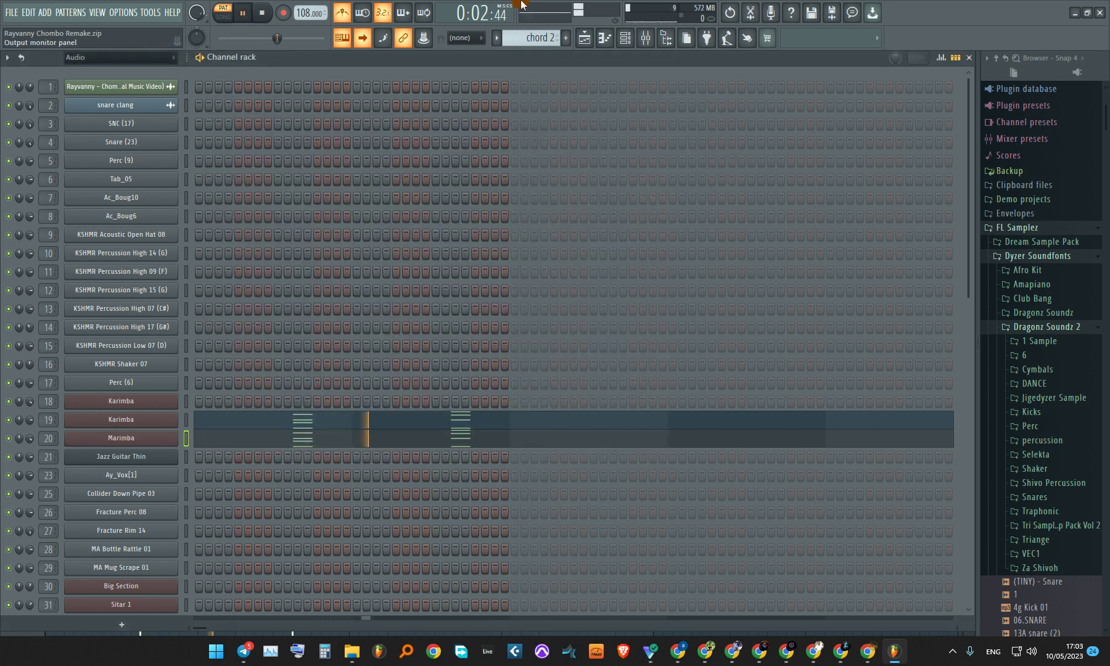
mouse_move(521, 5)
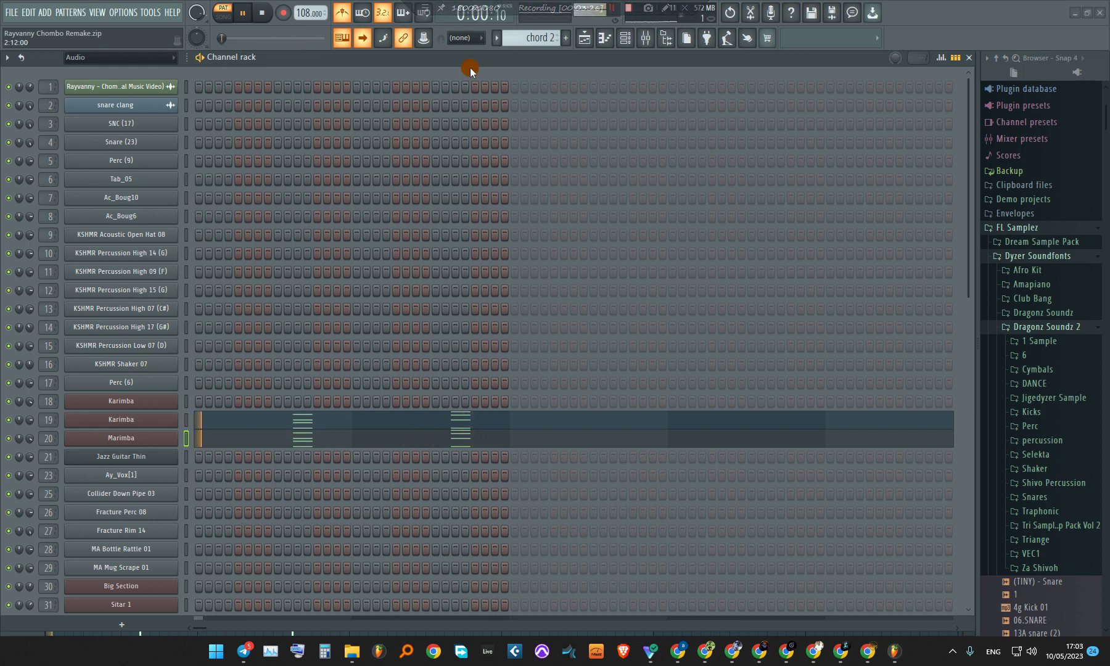
key(space)
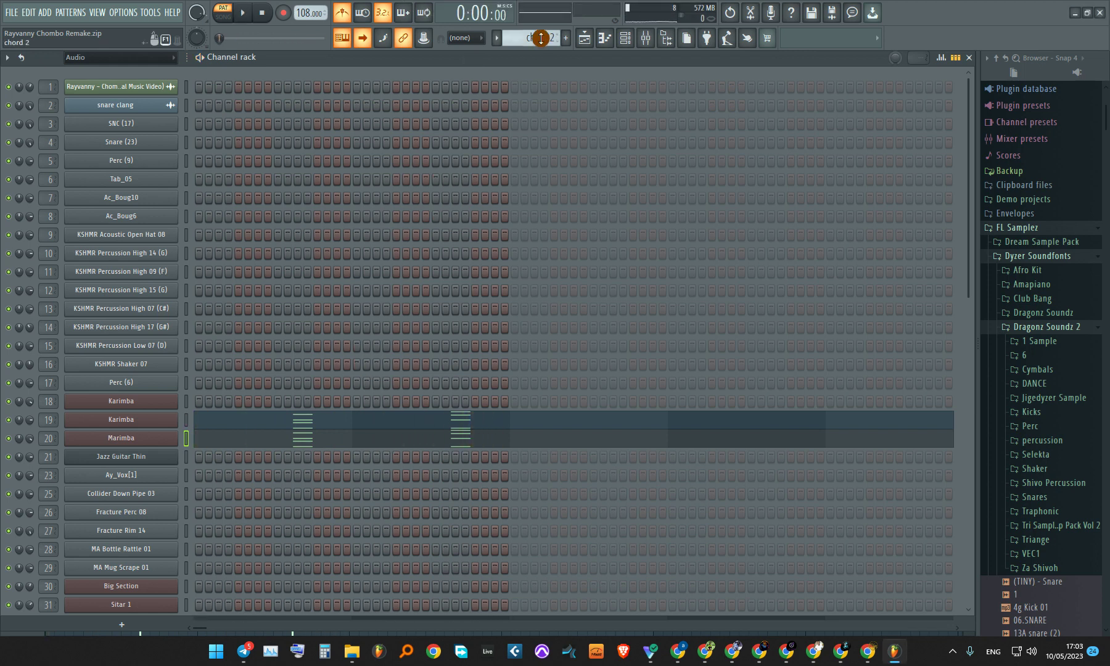
- Select the chord 2 #2 pattern, play its Karimba channel 19 notes in the piano roll, and return to the channel rack
scroll(541, 38, down, 1)
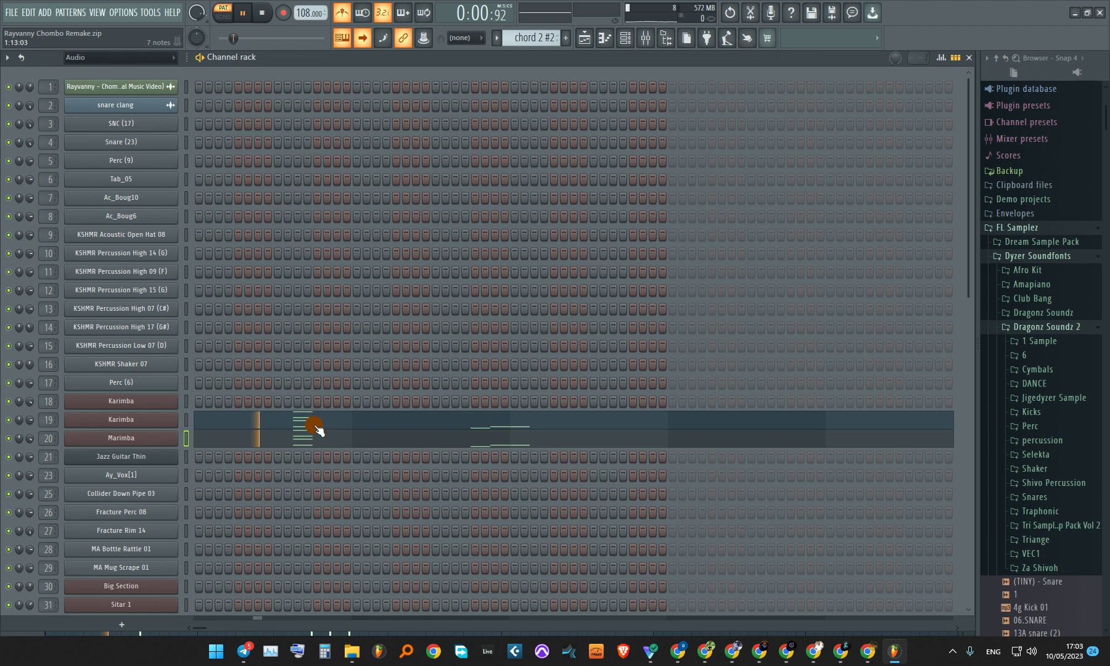
click(391, 425)
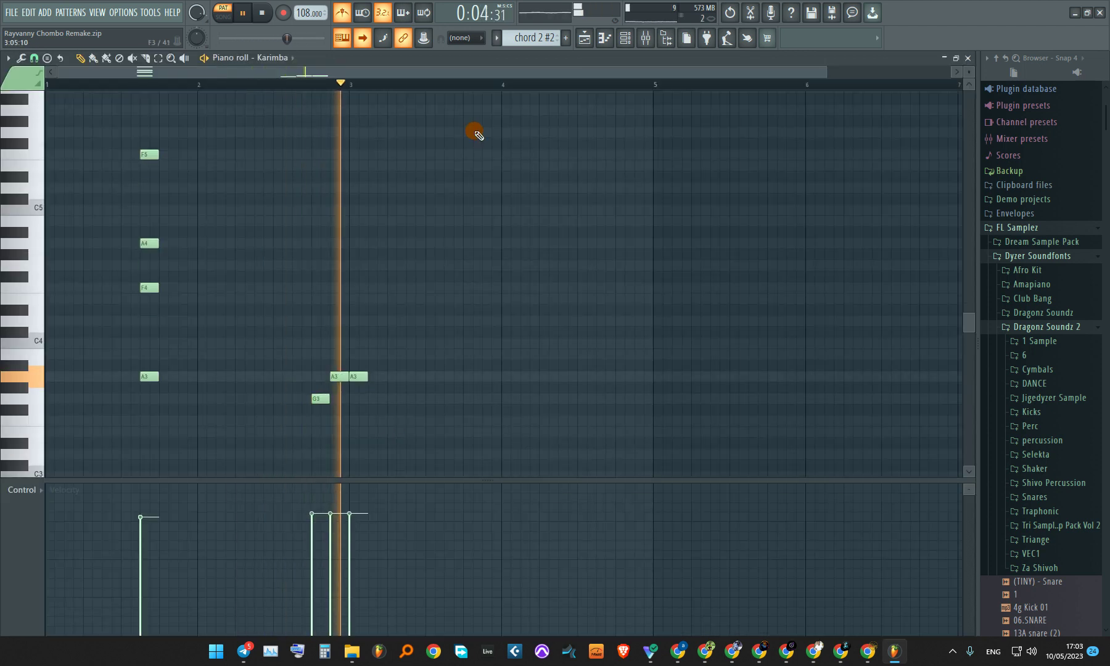
key(space)
key(space)
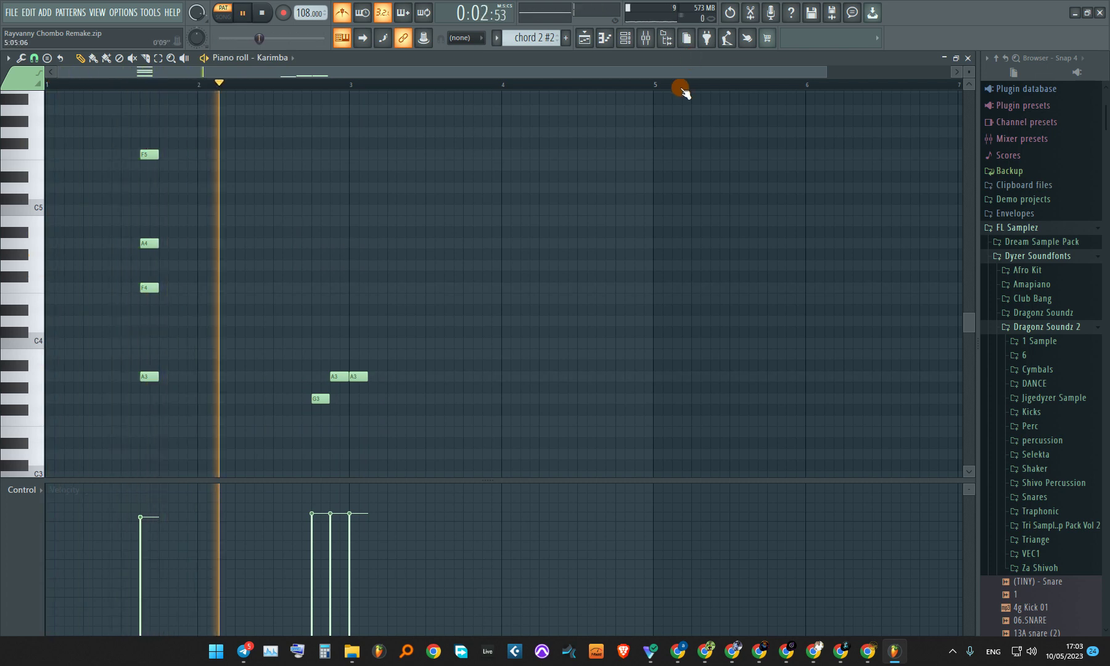
key(space)
click(626, 38)
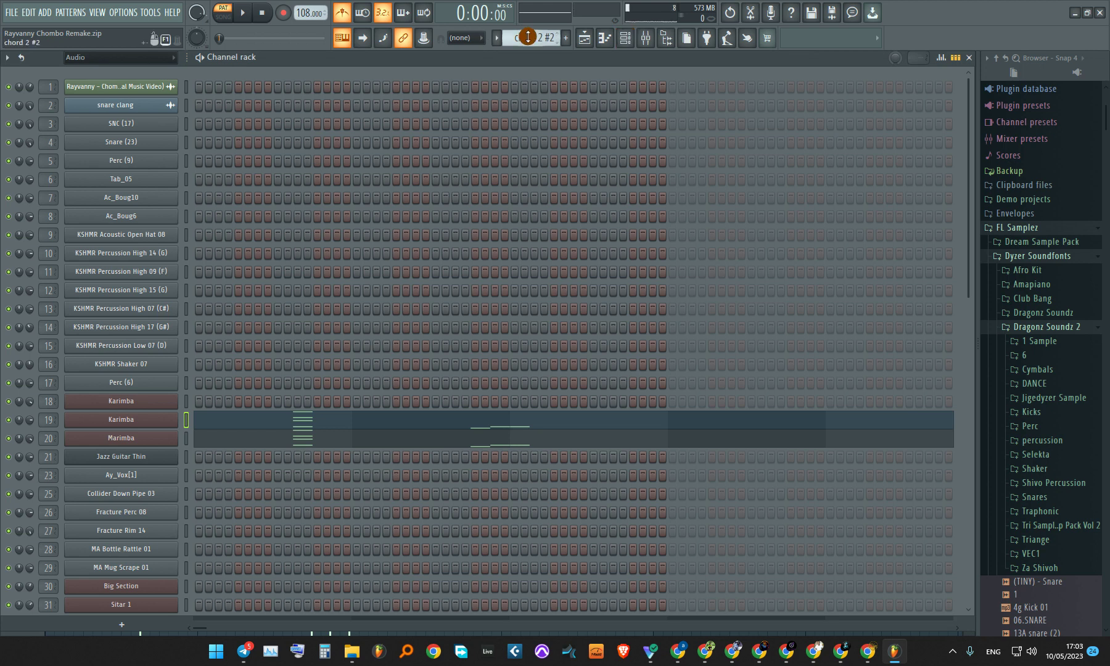
- Select the guita4r pattern, check the Nexus preset on its Jazz Guitar Thin channel, and close the instrument
scroll(528, 37, down, 1)
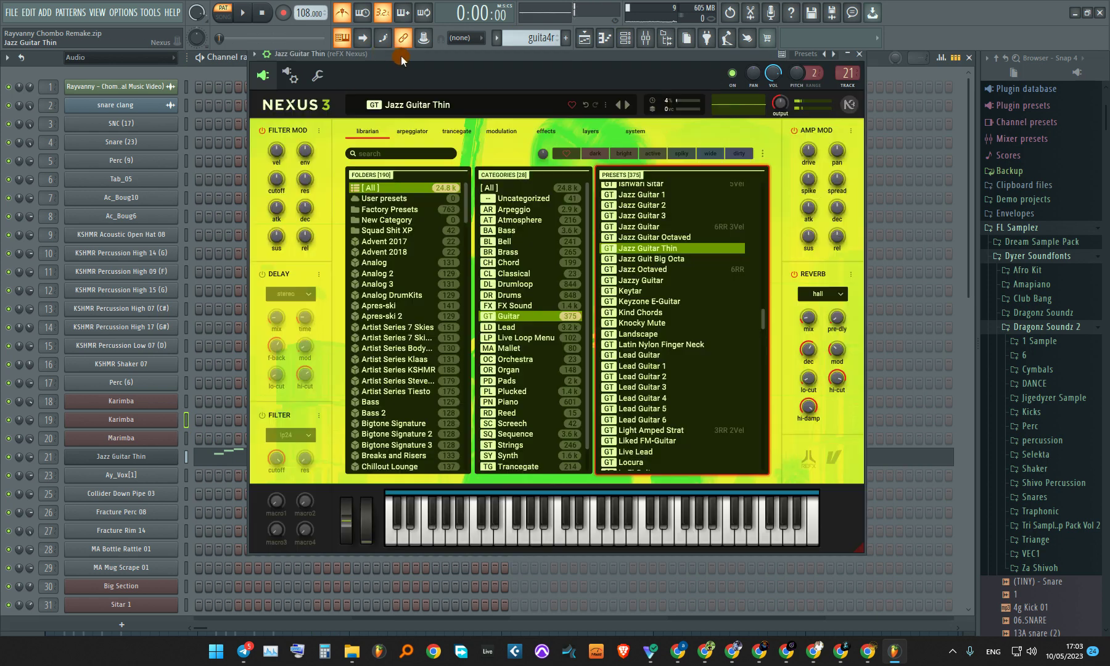
drag(400, 56, 339, 71)
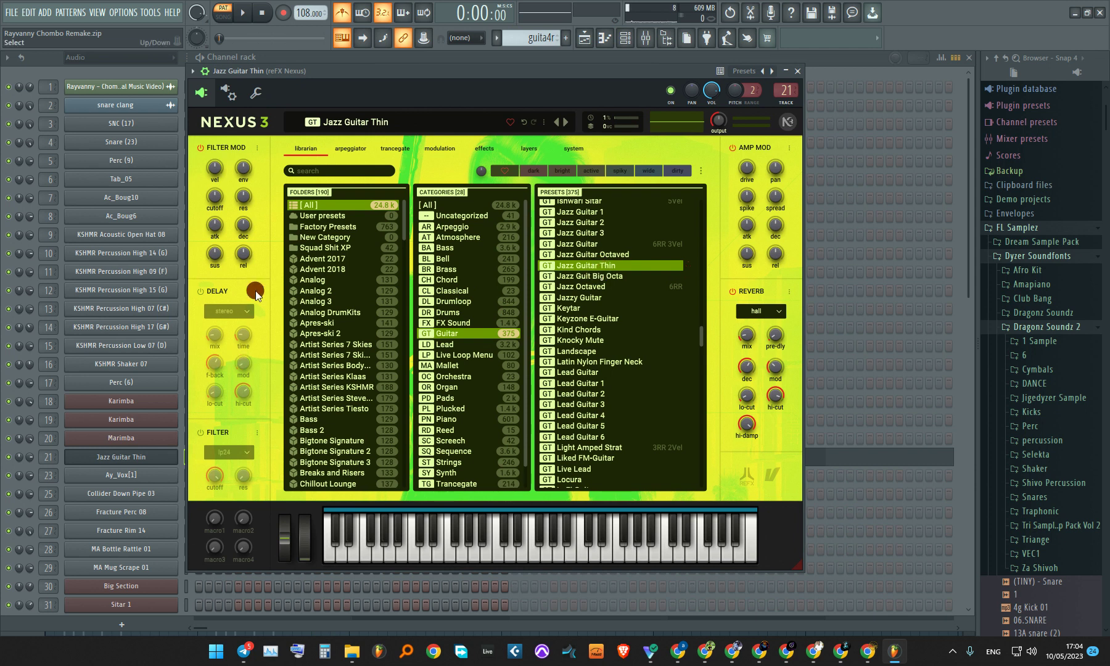
click(797, 71)
- Show and play the guita4r notes of Jazz Guitar Thin in the piano roll, and return to the channel rack
click(307, 459)
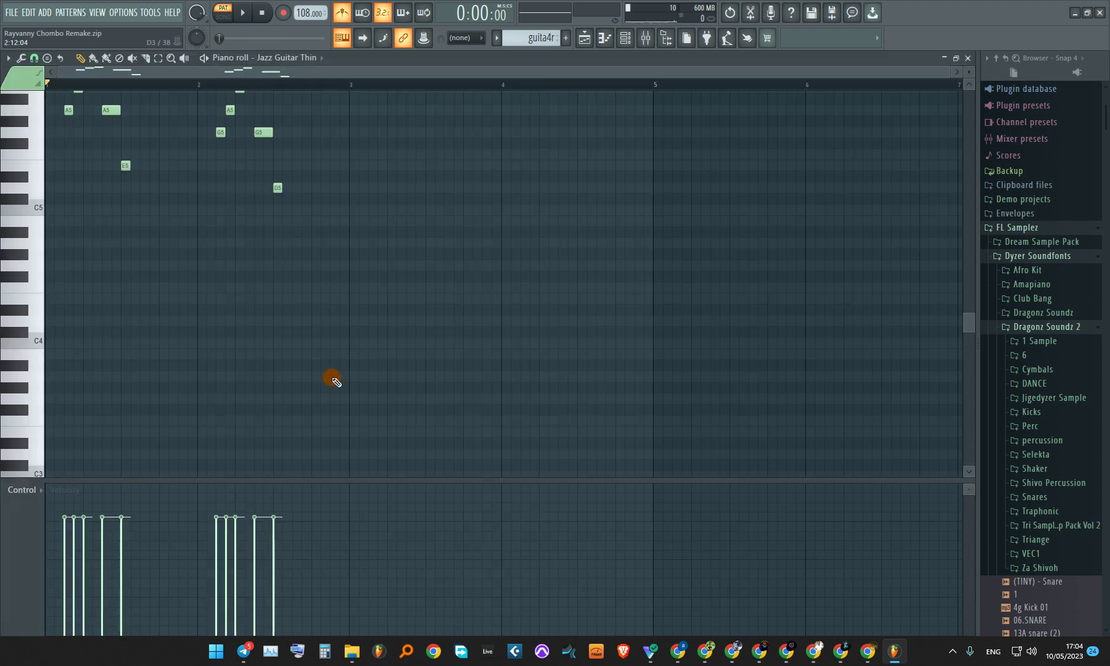
key(space)
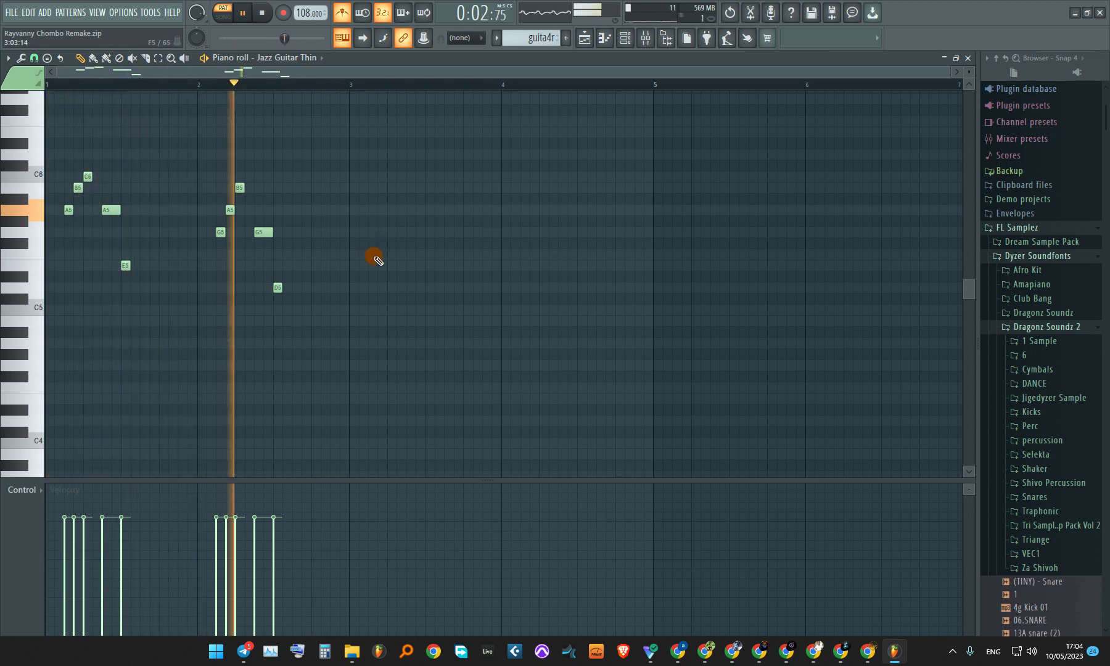
key(space)
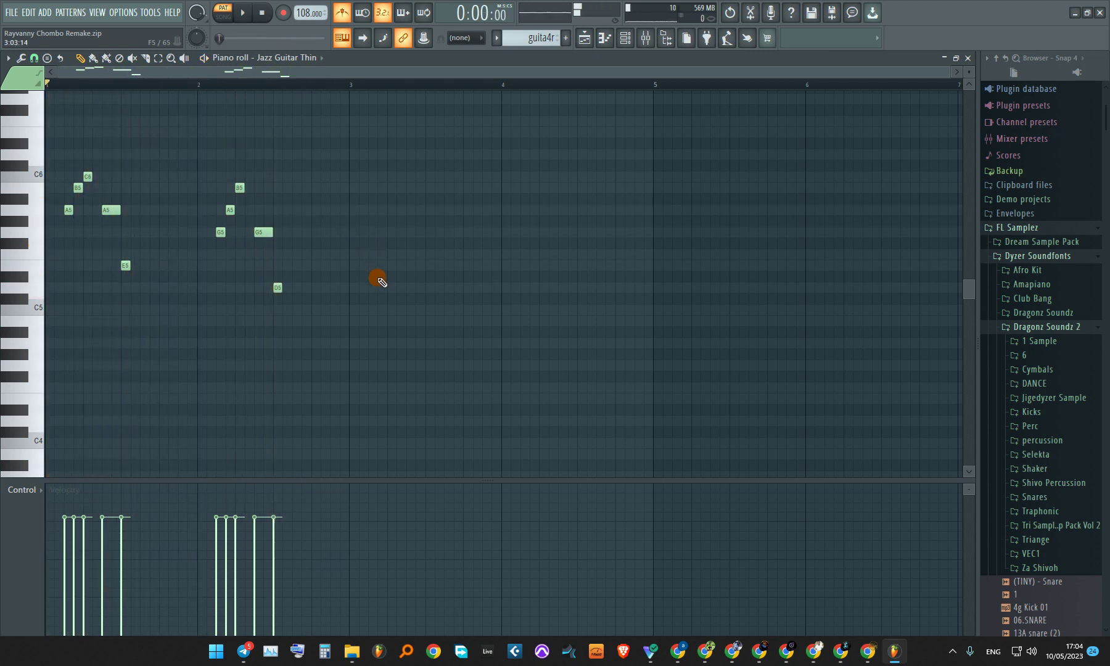
click(627, 38)
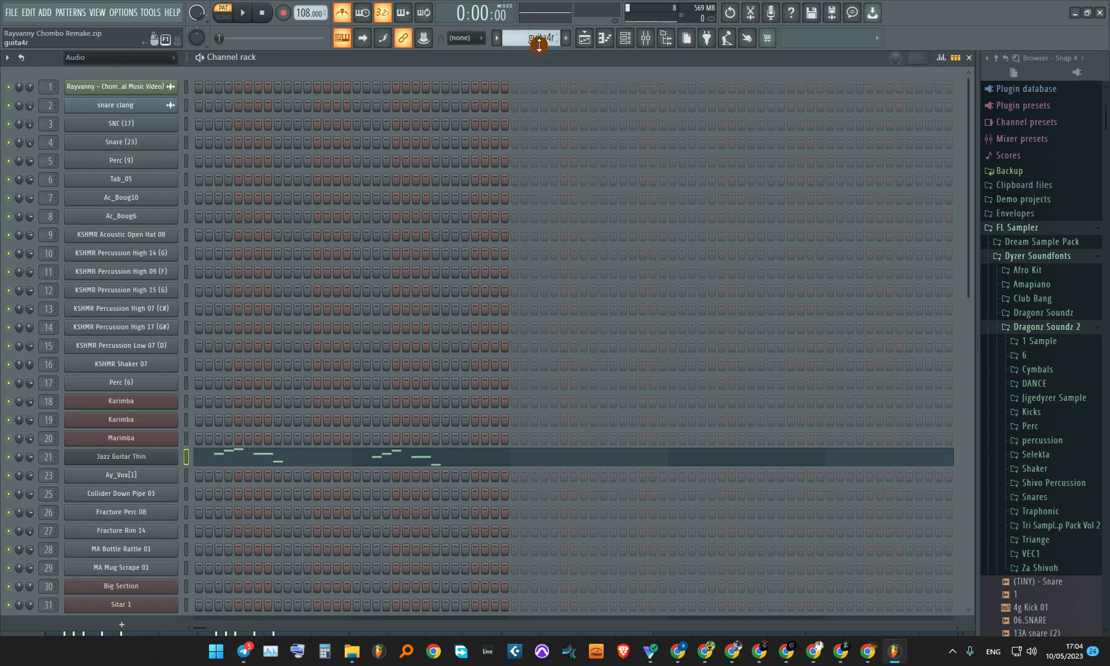
- Select the aiy pattern, bring its Ay_Vox[1] channel into view and play the pattern
scroll(538, 44, down, 1)
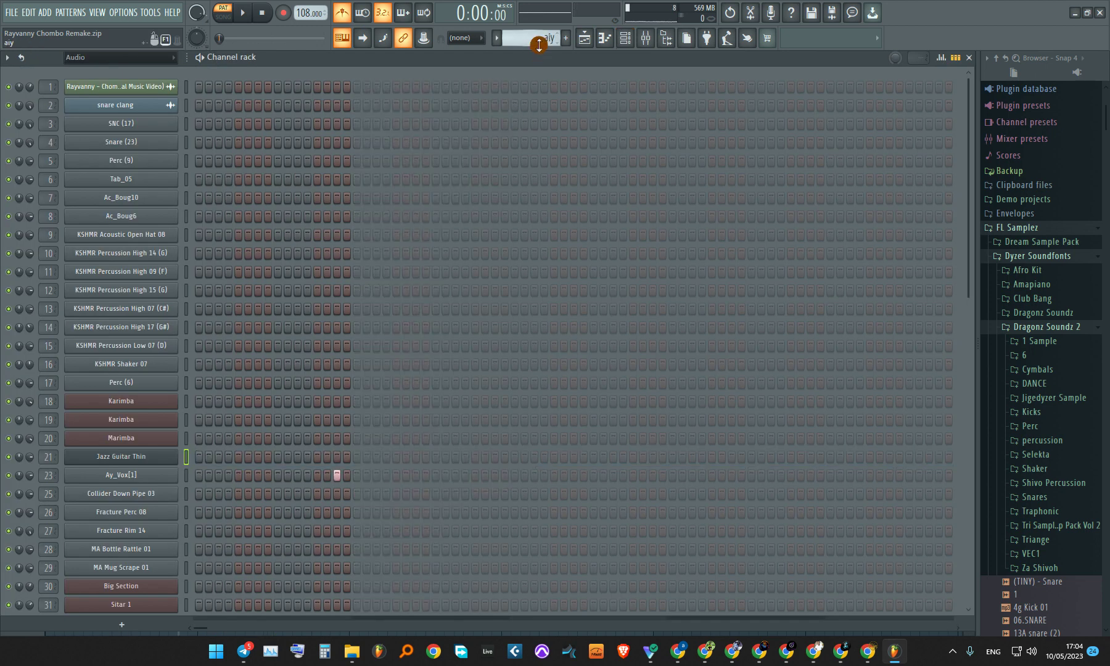
scroll(452, 304, down, 3)
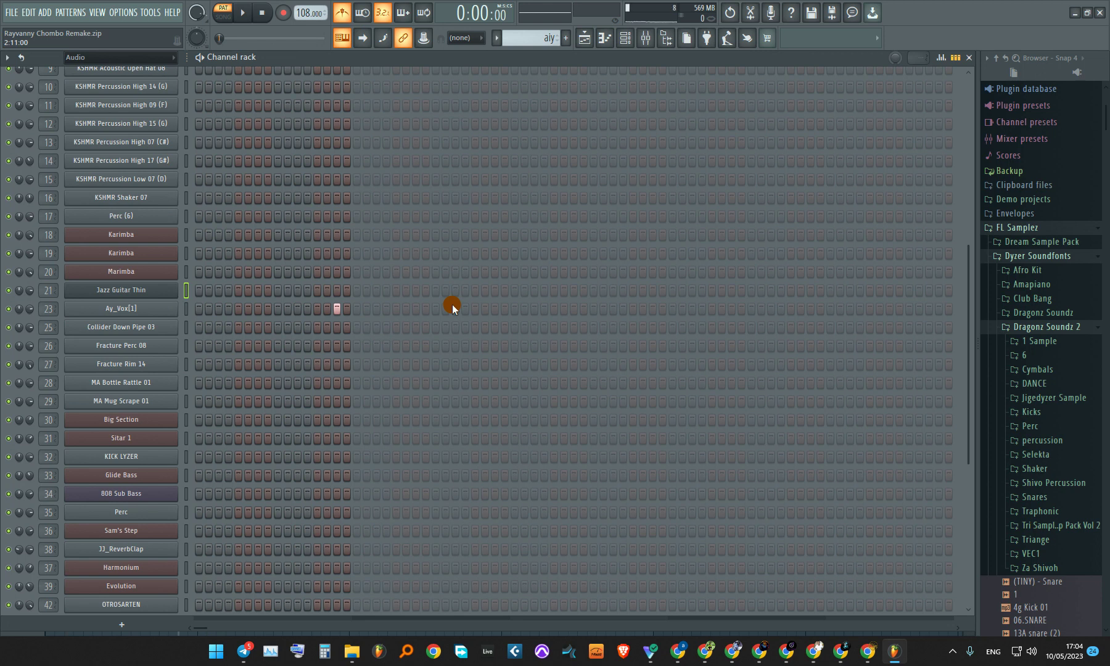
key(space)
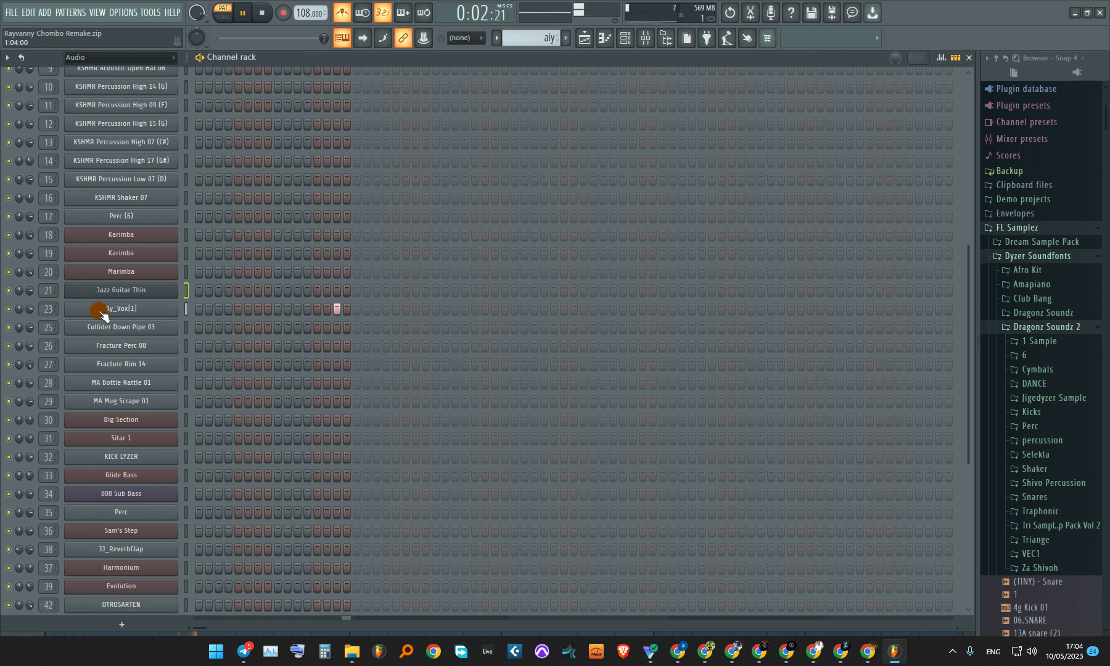
key(space)
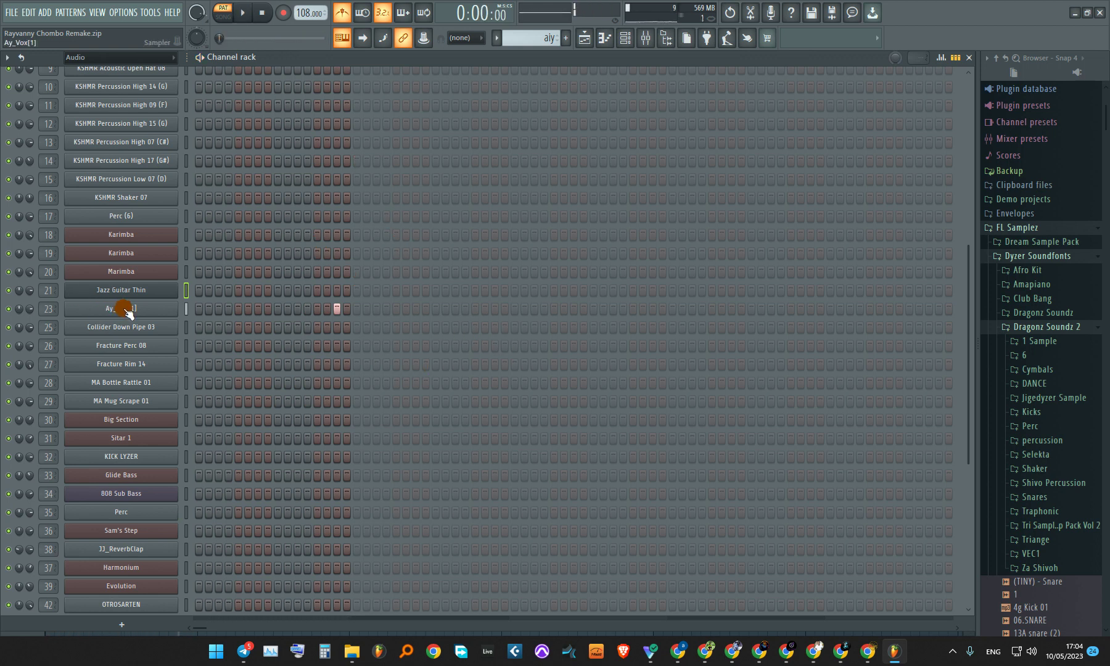
- Inspect the Fruity Reeverb 2 effect on the Ay_Vox[1] mixer track while playing the pattern, and close the effect and mixer
click(647, 40)
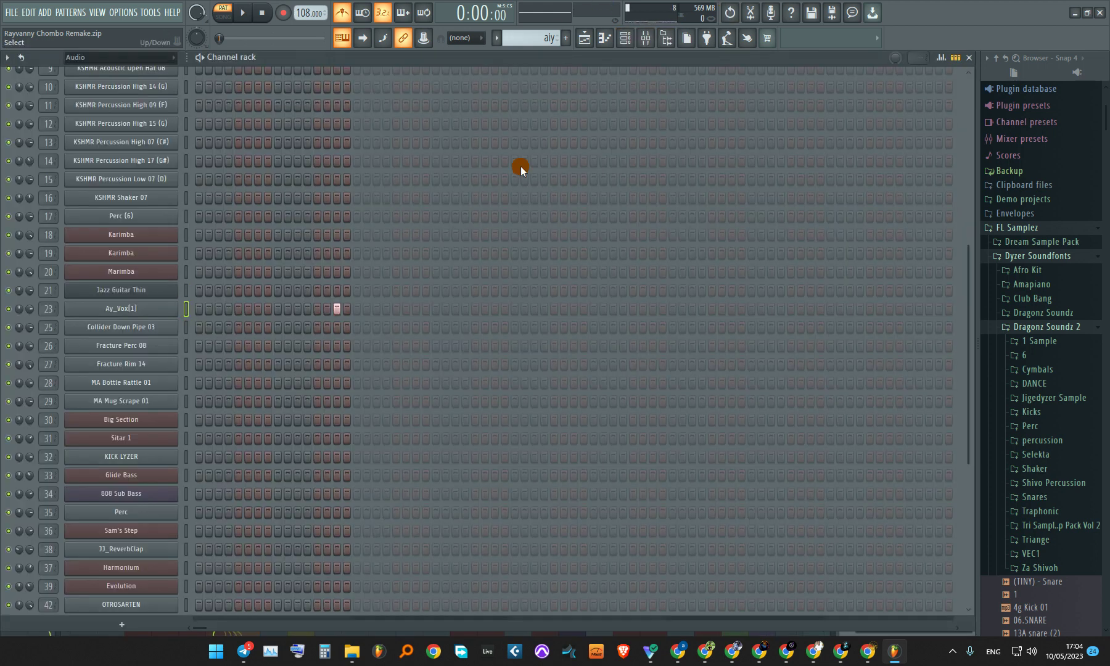
click(647, 39)
scroll(612, 174, left, 2)
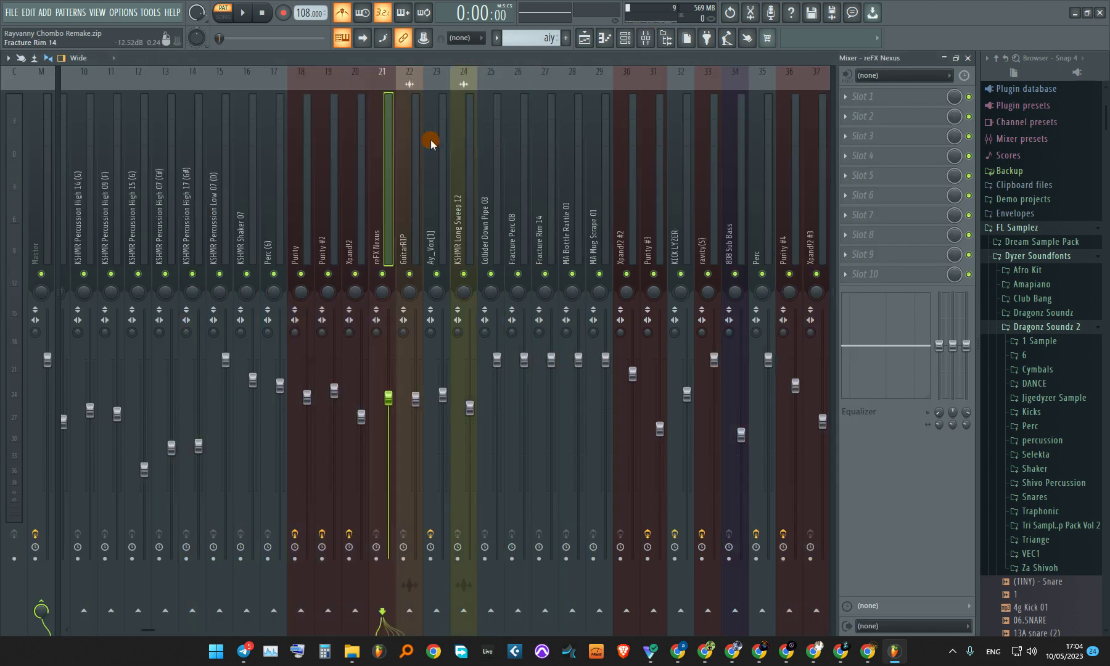
click(446, 186)
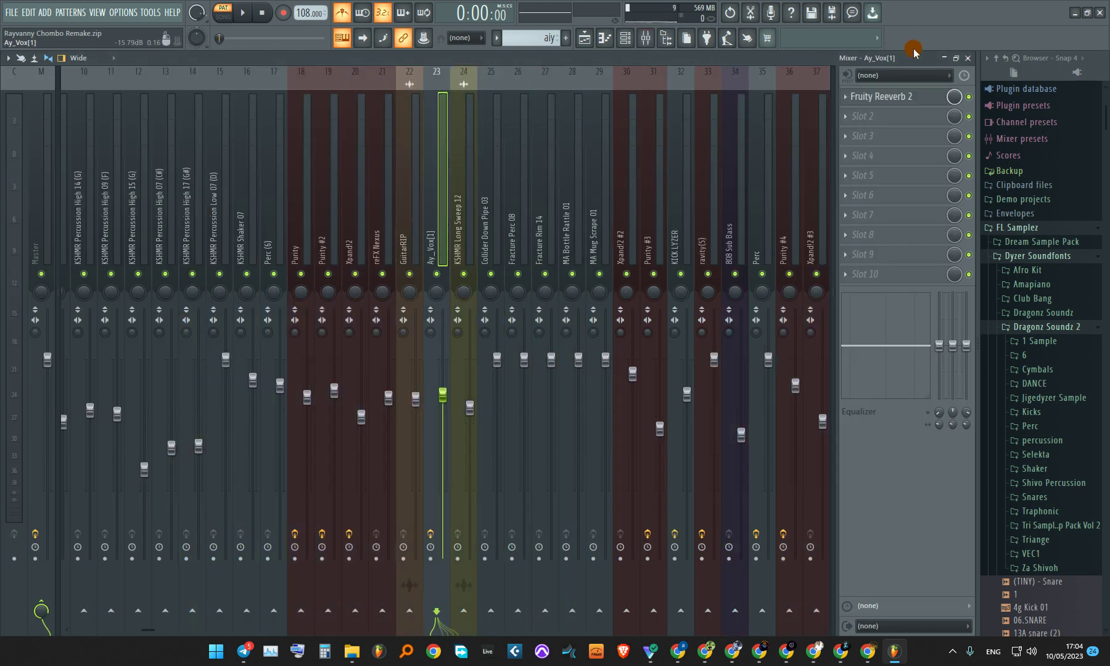
click(882, 106)
key(space)
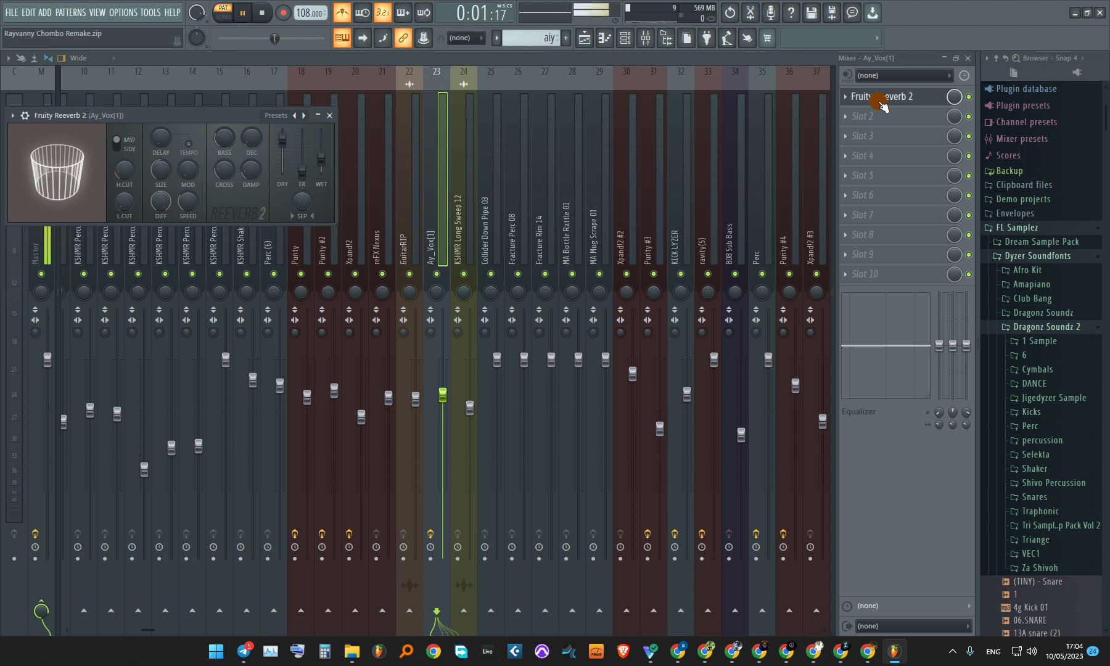
key(space)
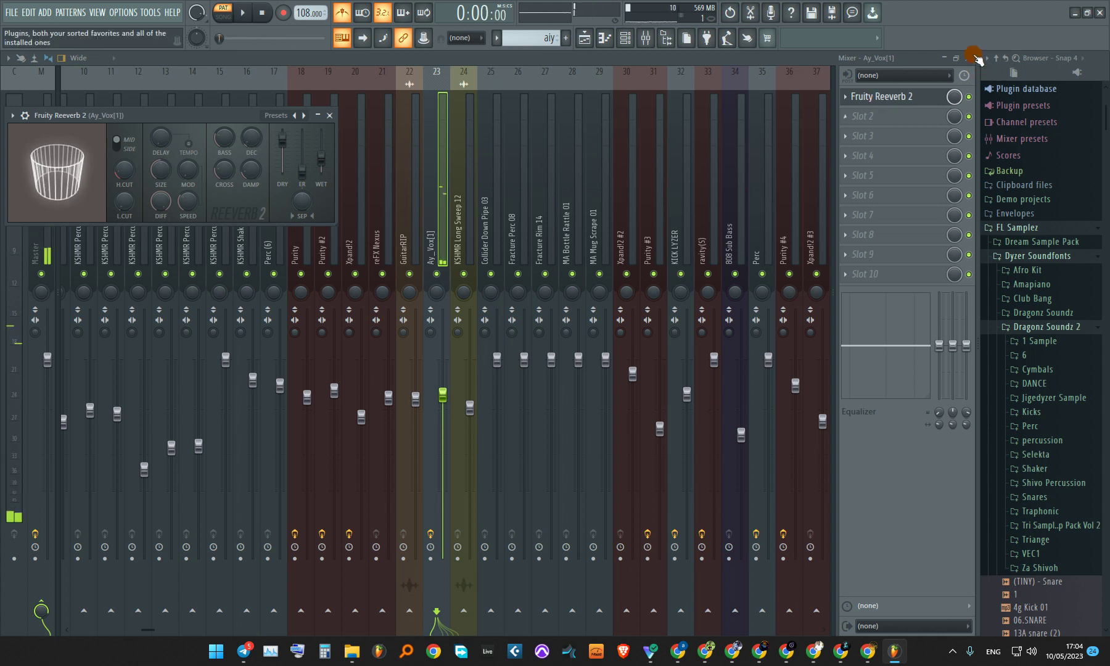
click(974, 57)
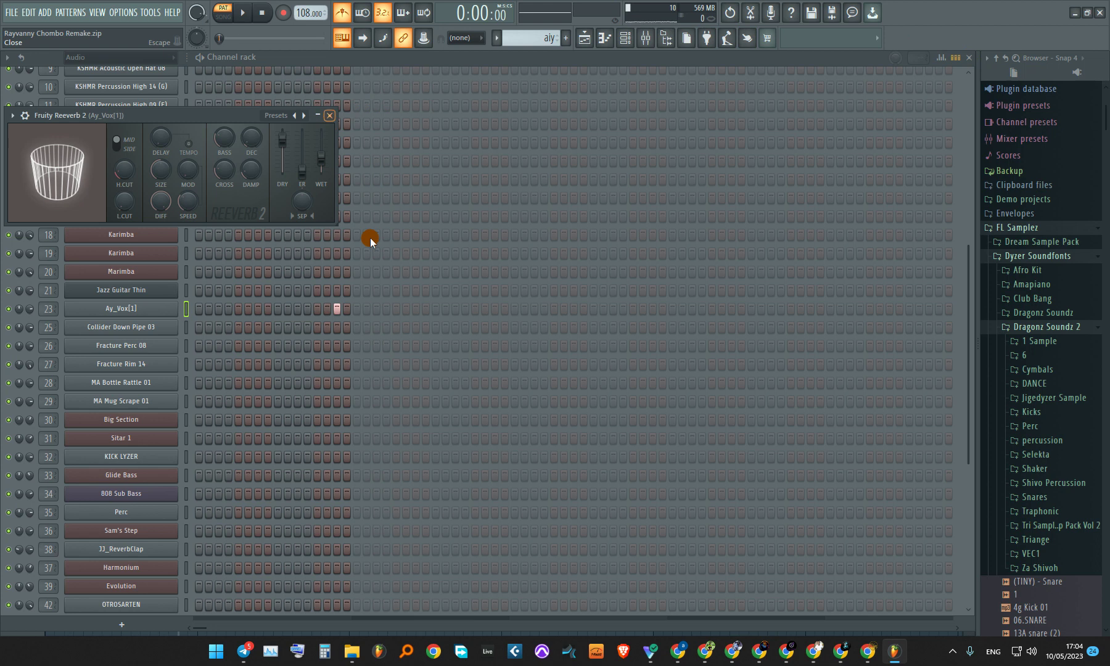
key(Escape)
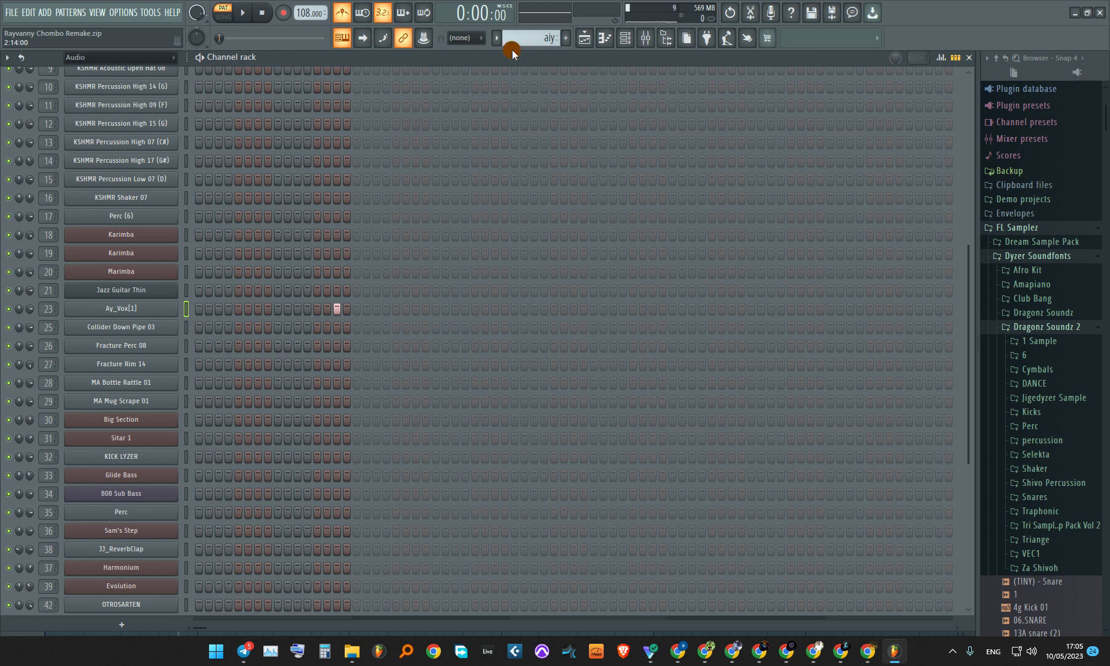
- Select the tr pattern, show its percussion channels from the start of the channel rack, and play it
scroll(532, 43, down, 1)
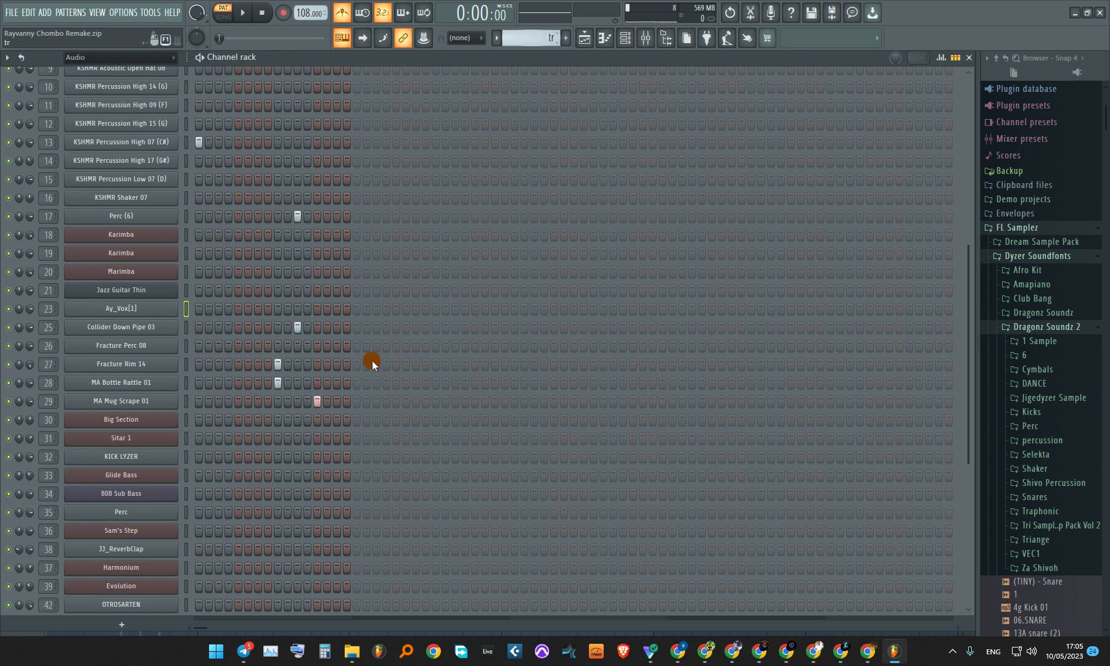
scroll(371, 353, up, 3)
key(space)
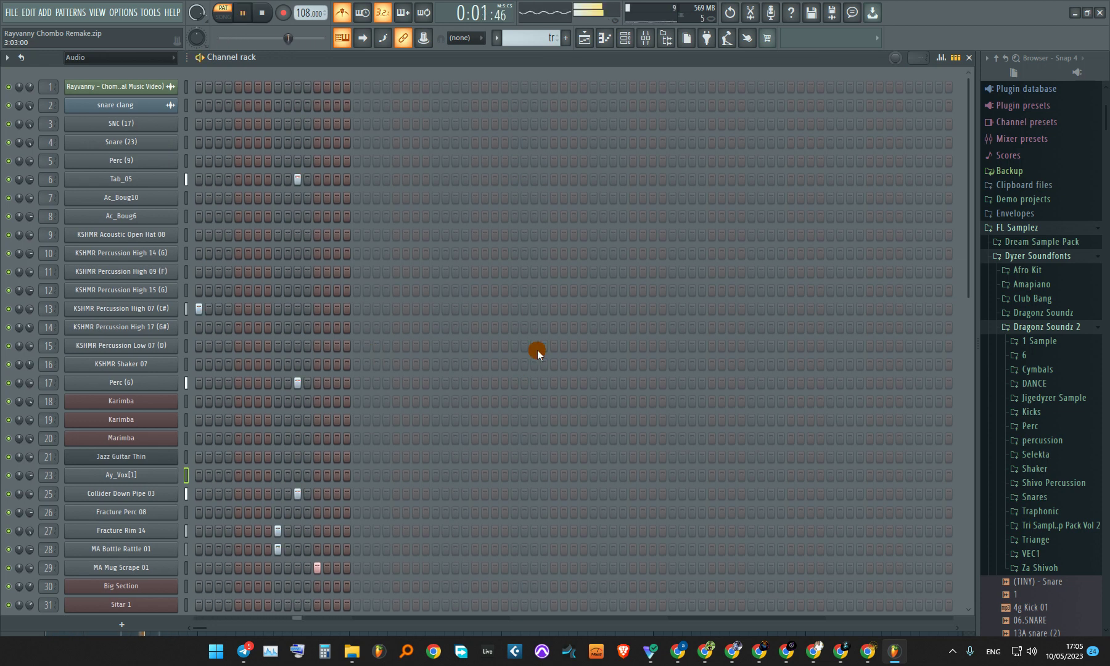
key(space)
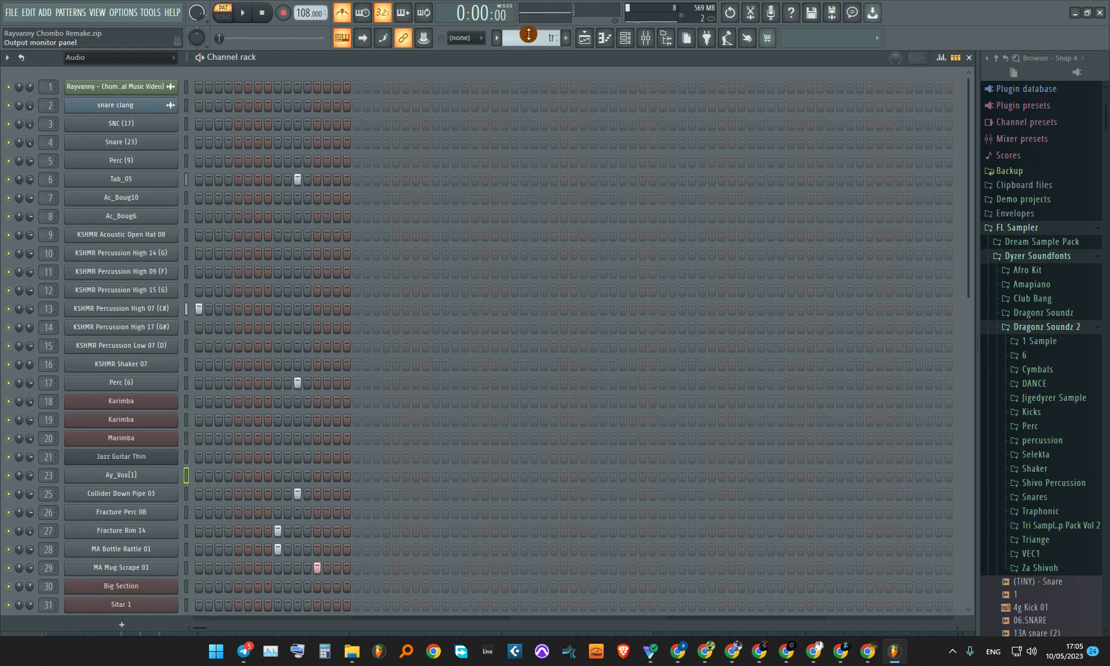
- Select the harmonica pattern, locate the Big Section channel's Xpand!2 preset under 18 Brass + Woodwind, and close the instrument without changing it
scroll(528, 35, down, 1)
scroll(126, 524, down, 3)
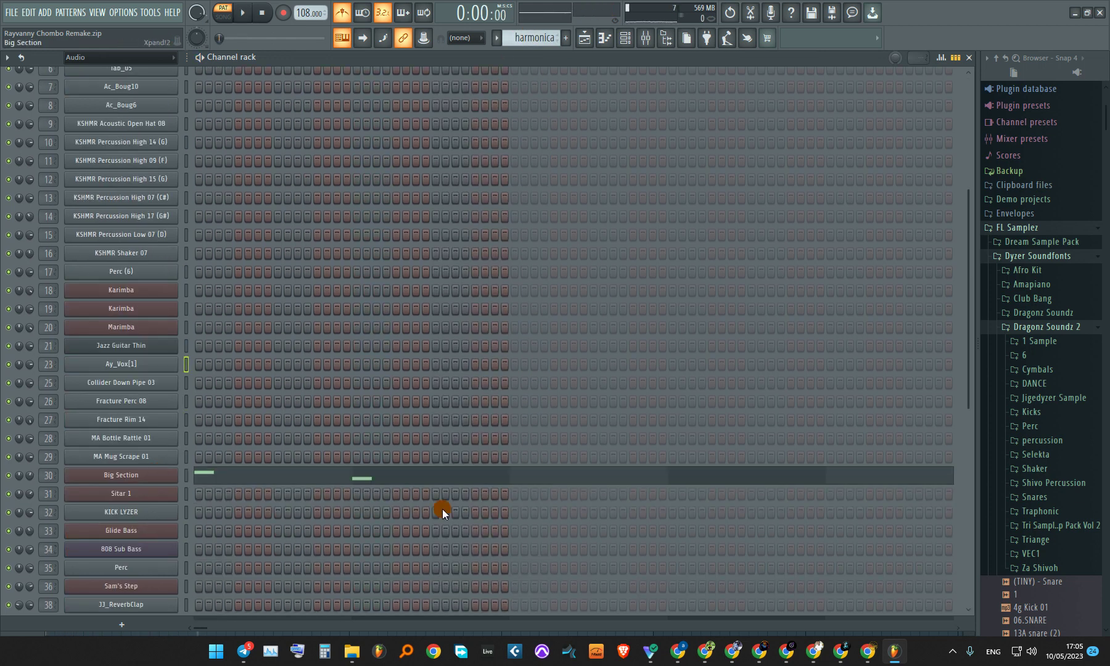
click(314, 520)
mouse_move(304, 563)
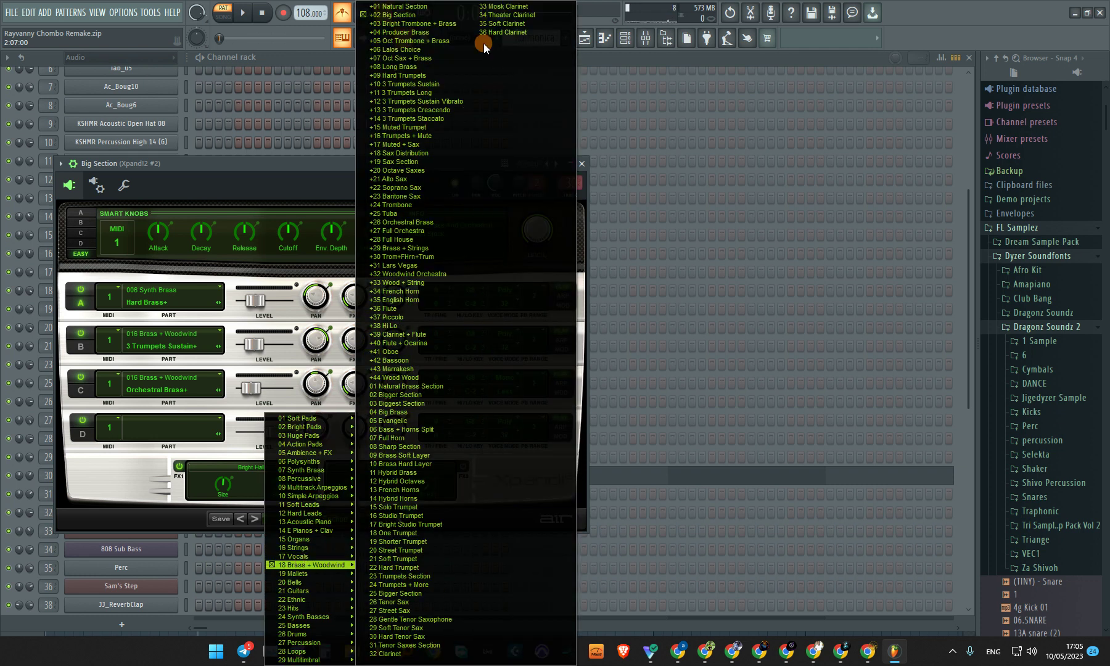
click(275, 174)
click(581, 163)
- Show and play the harmonica notes of Big Section in the piano roll, and return to the channel rack
key(space)
click(317, 475)
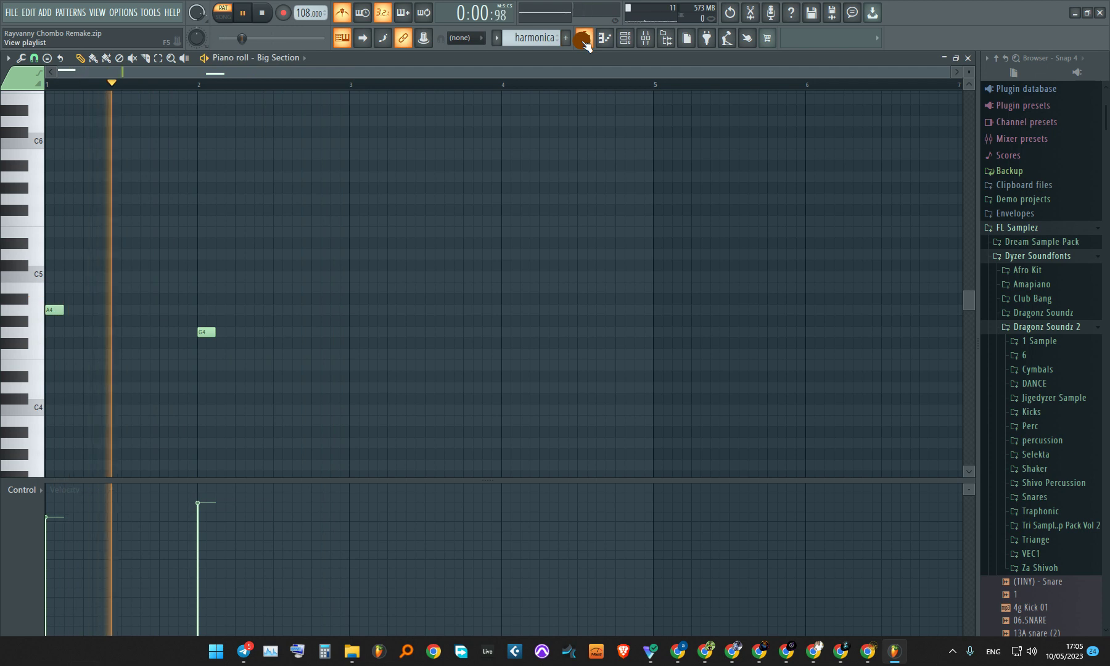
key(space)
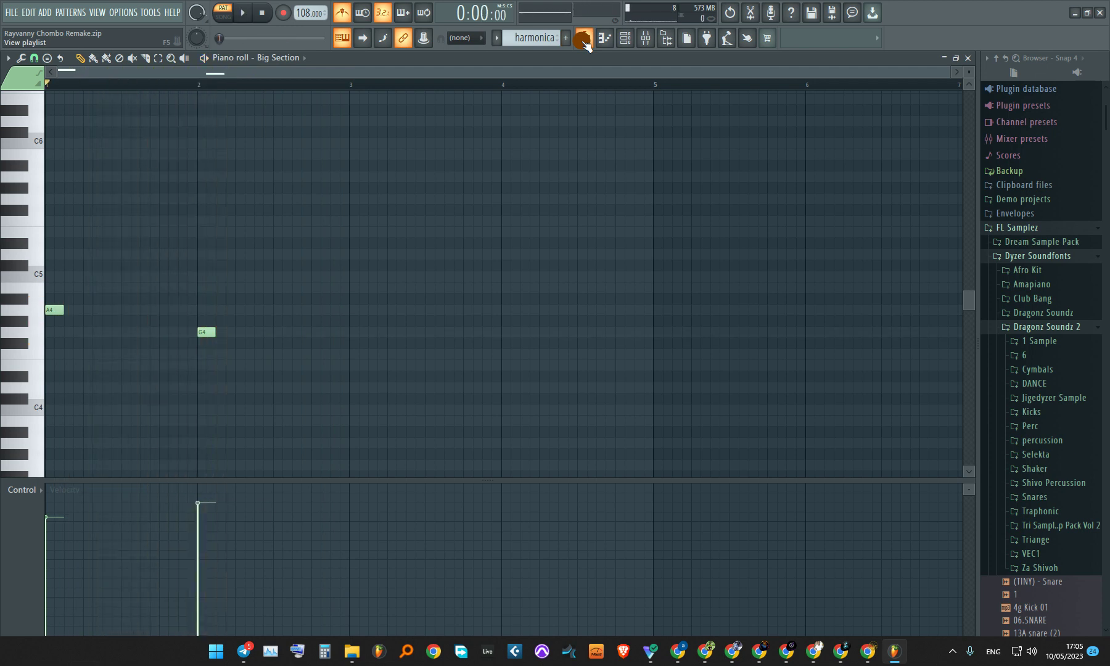
click(583, 43)
click(624, 39)
- Select the harmonica #2 pattern, open its Big Section notes in the piano roll and play them
scroll(527, 35, down, 1)
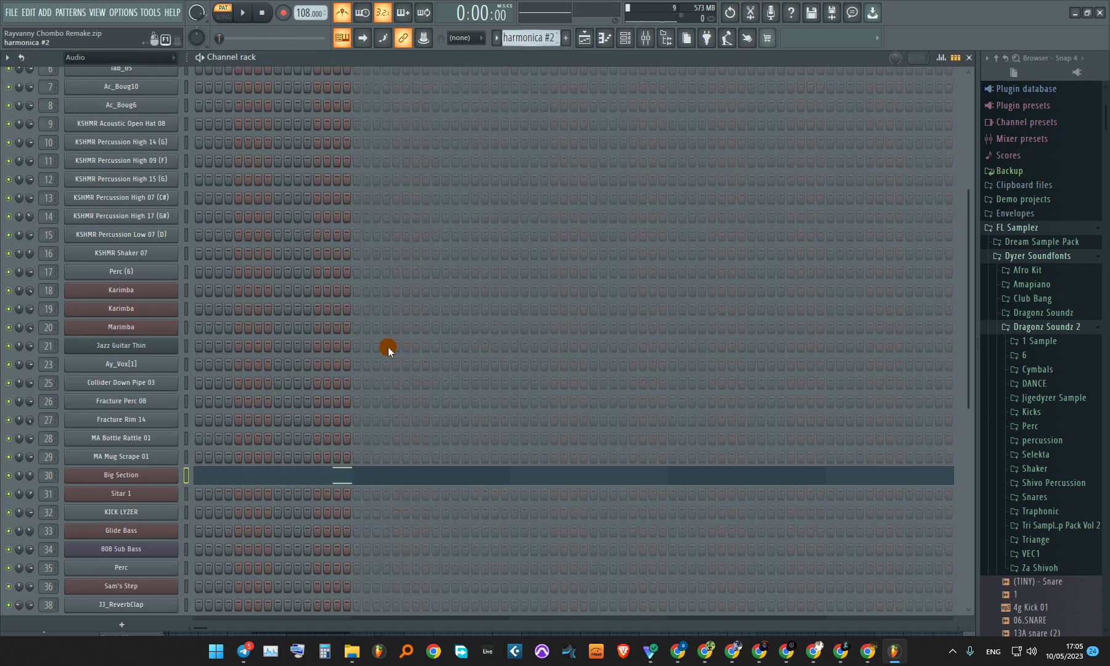
click(217, 480)
key(space)
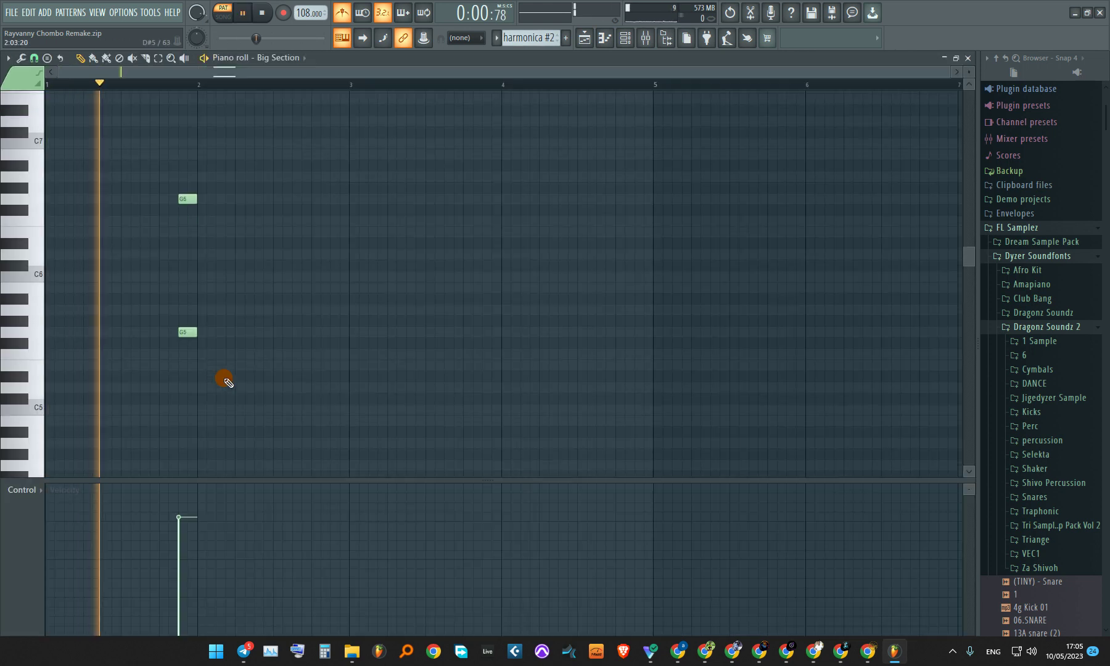
key(space)
- Select the tr thing pattern in the channel rack and show the Sitar 1 channel's Purity preset in the Guitar & Plucked category
click(582, 39)
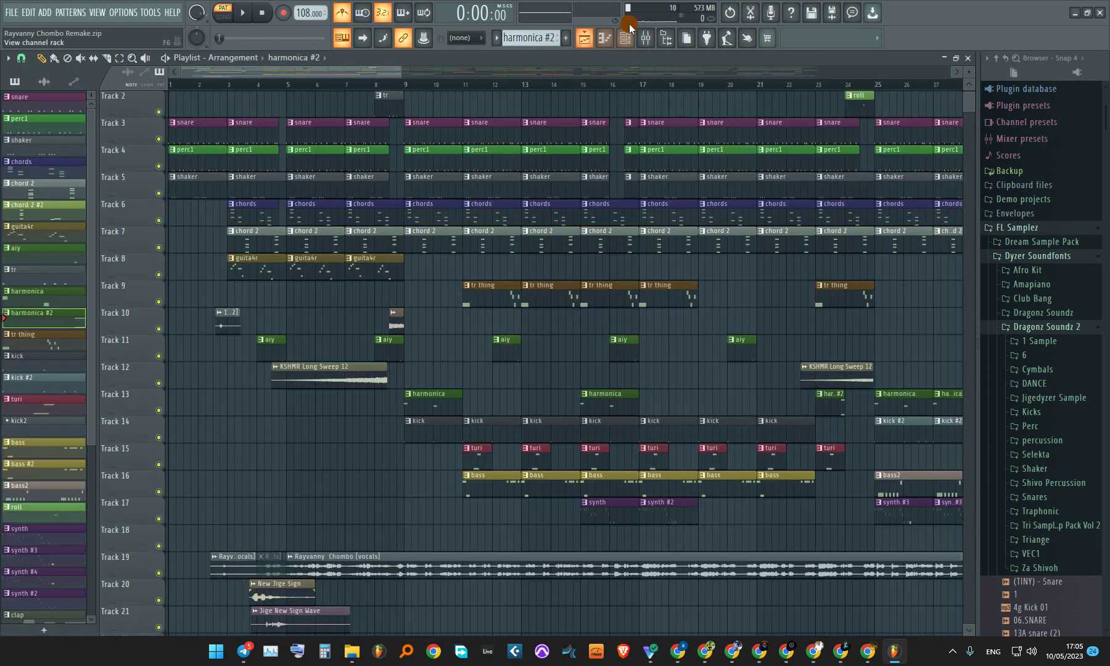
click(625, 38)
scroll(514, 38, down, 2)
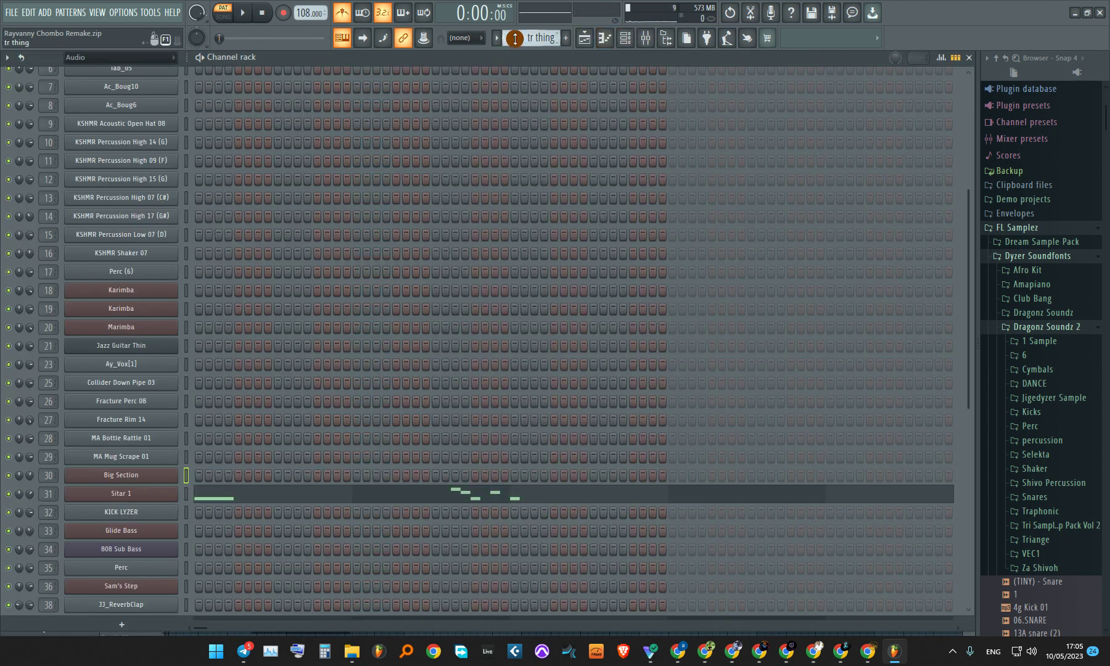
click(148, 495)
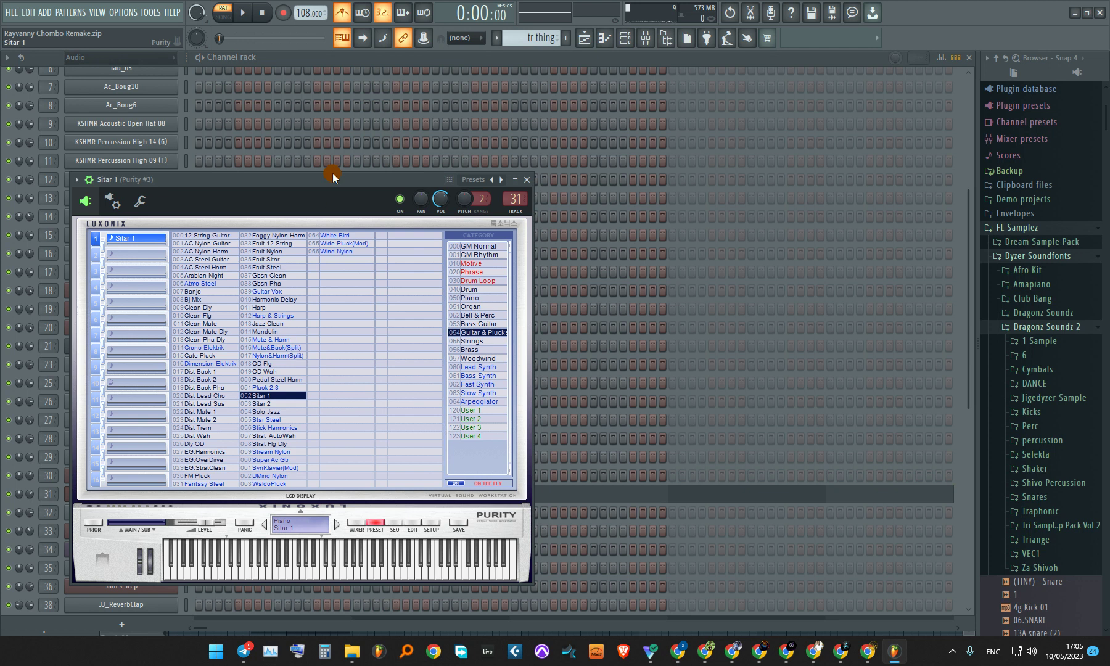
drag(332, 178, 689, 105)
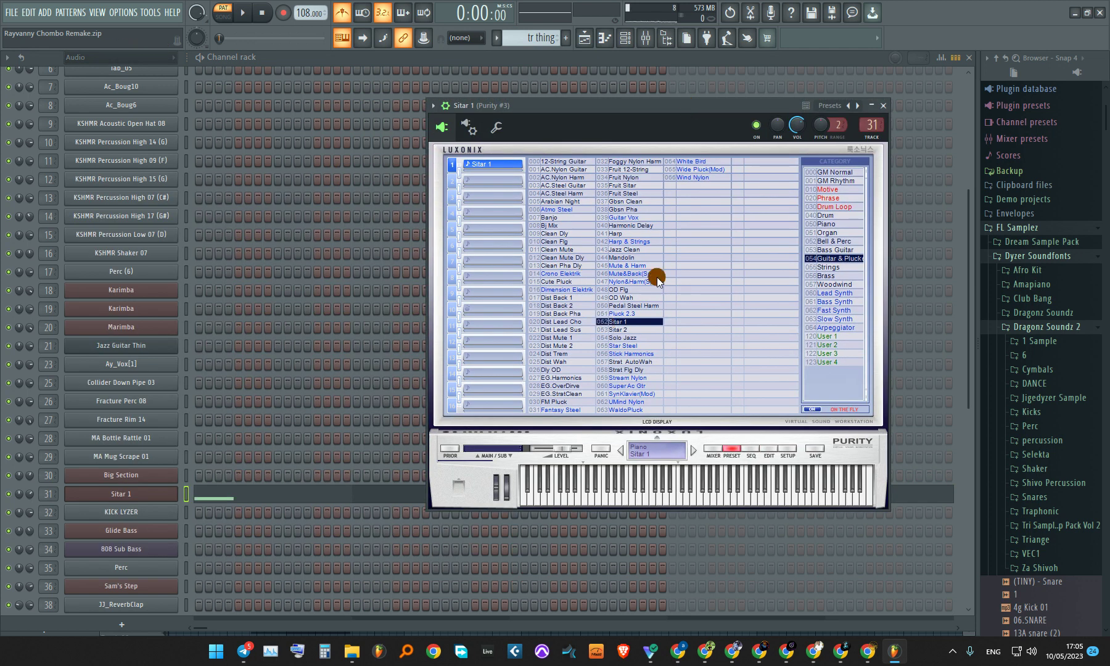
- Open the tr thing notes of Sitar 1 in the piano roll, play them twice and return to the channel rack
click(429, 493)
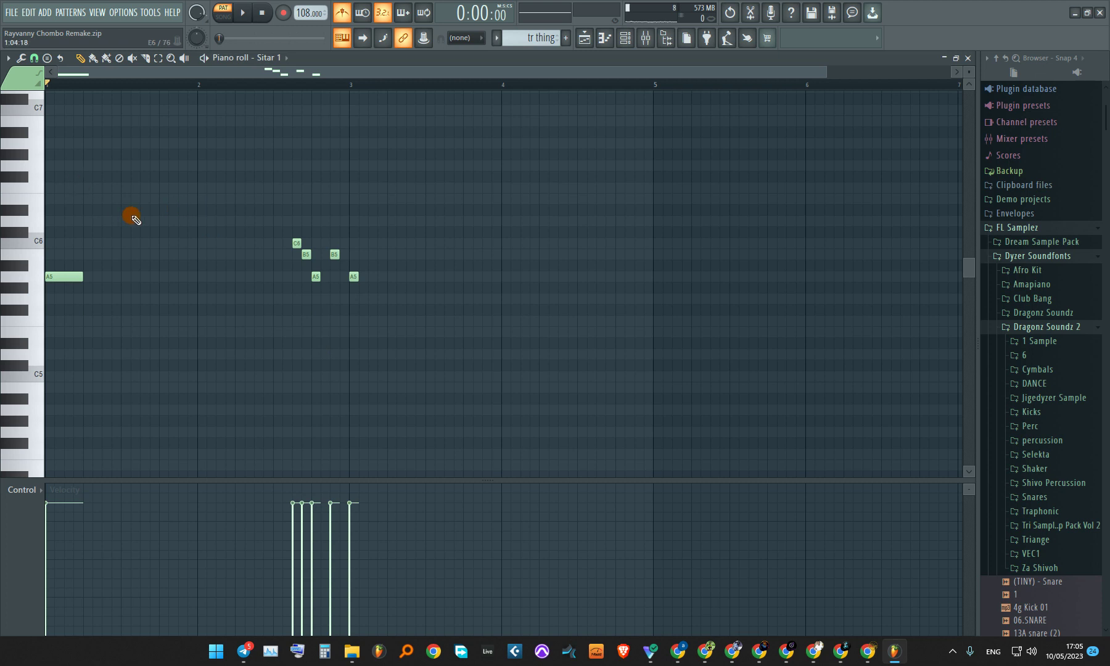
key(space)
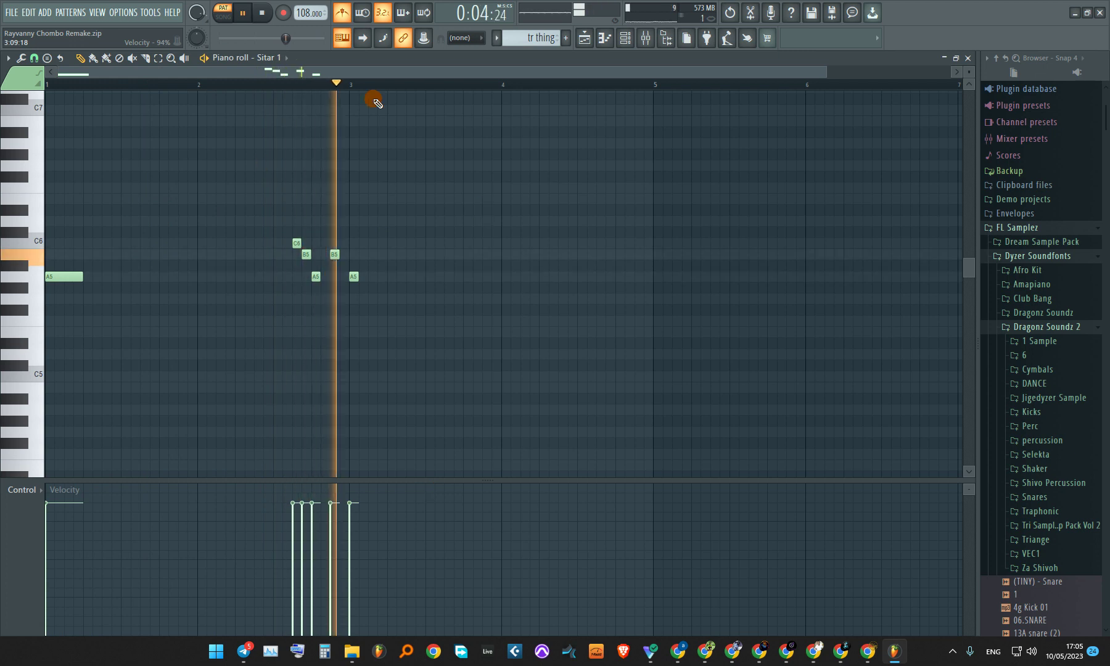
key(space)
key(space)
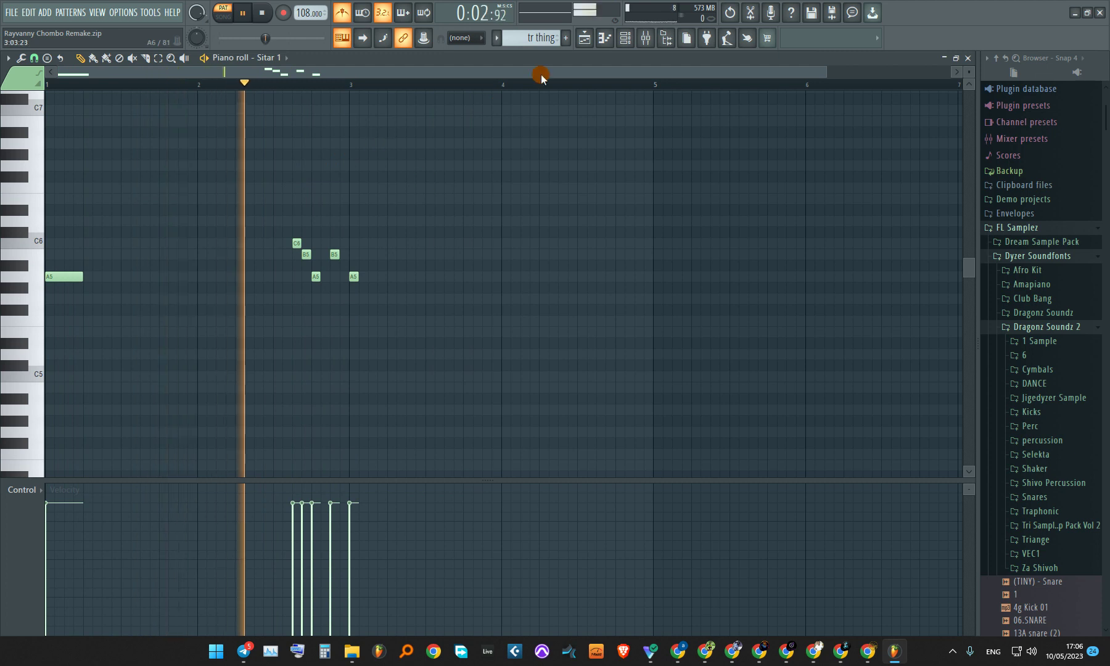
key(space)
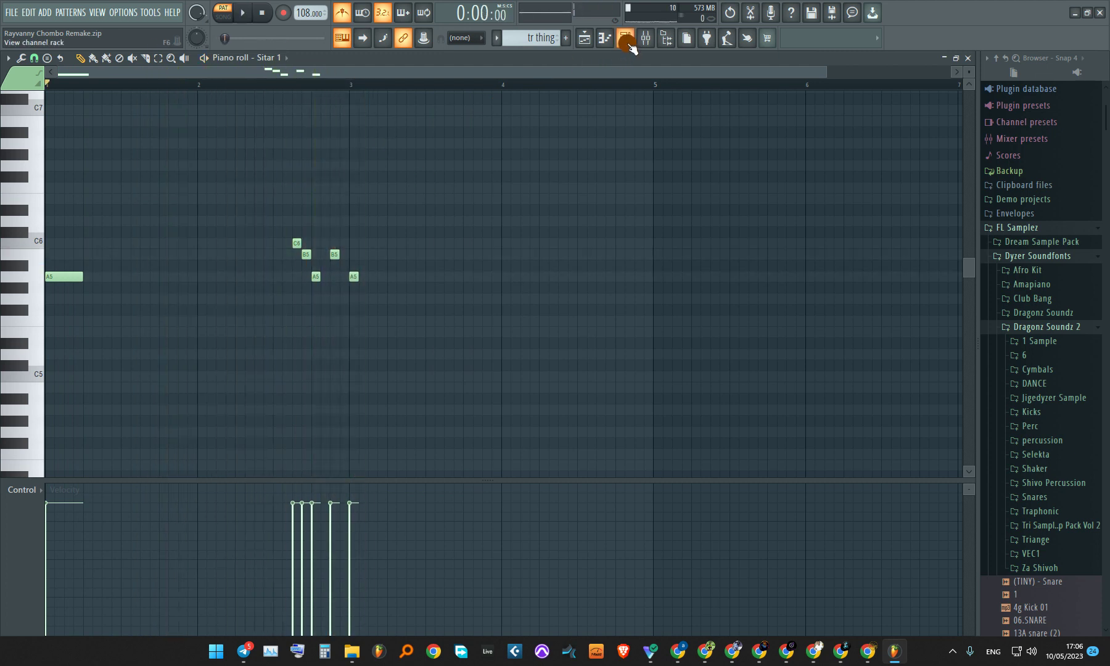
key(F6)
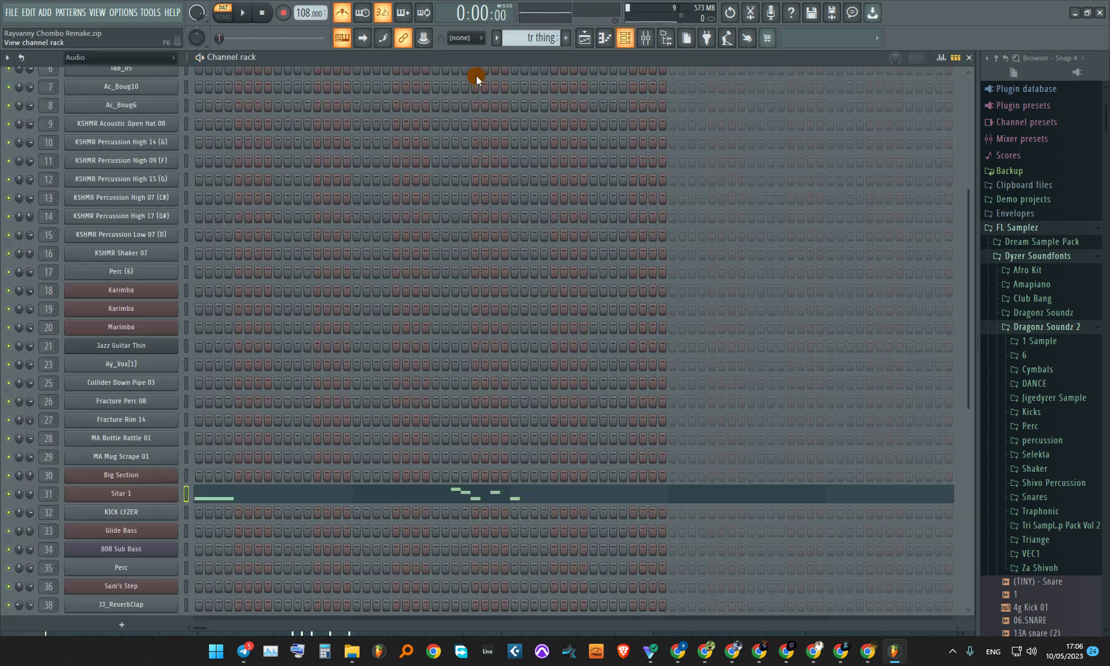
- Show the KICK LYZER steps of the kick pattern and the kick #2 pattern, playing each pattern
scroll(536, 38, down, 1)
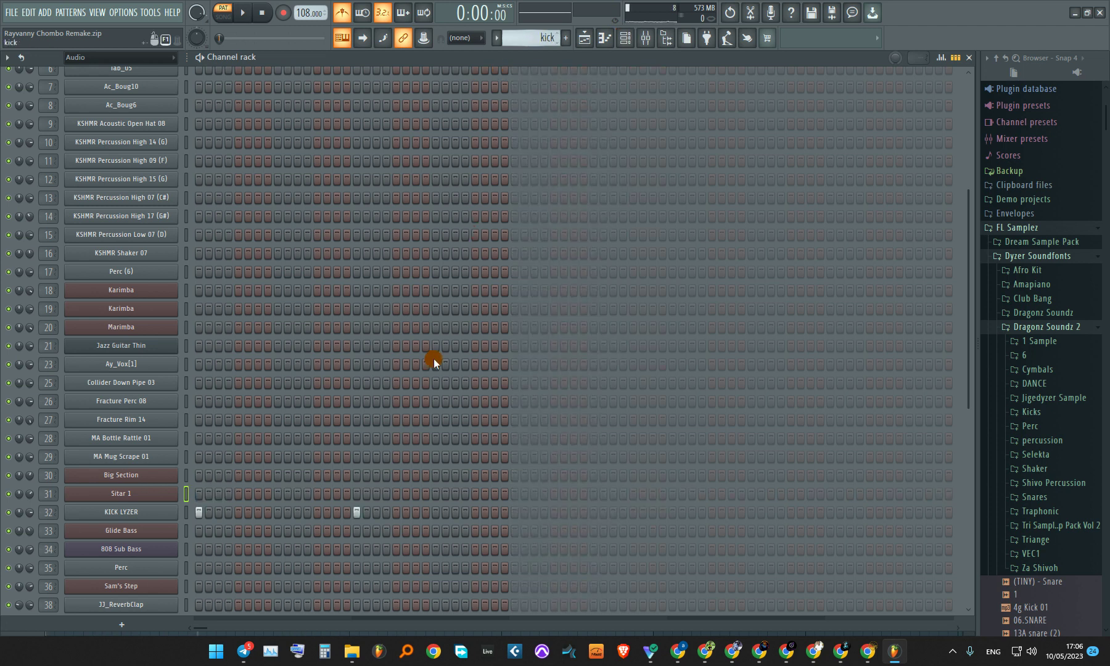
scroll(247, 333, down, 4)
key(space)
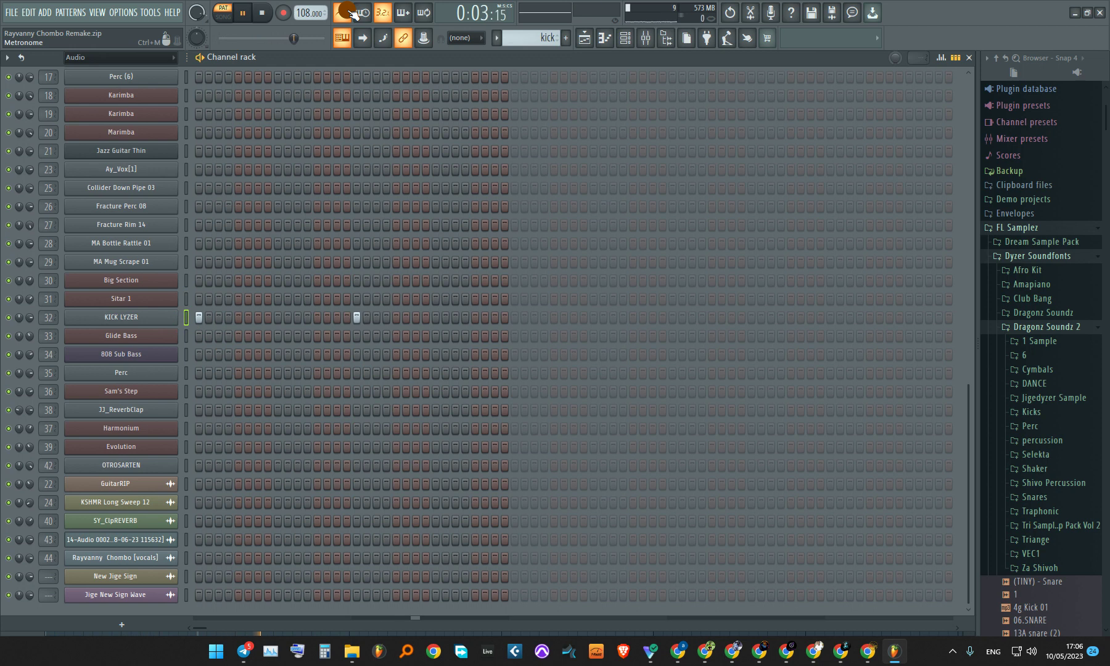
key(space)
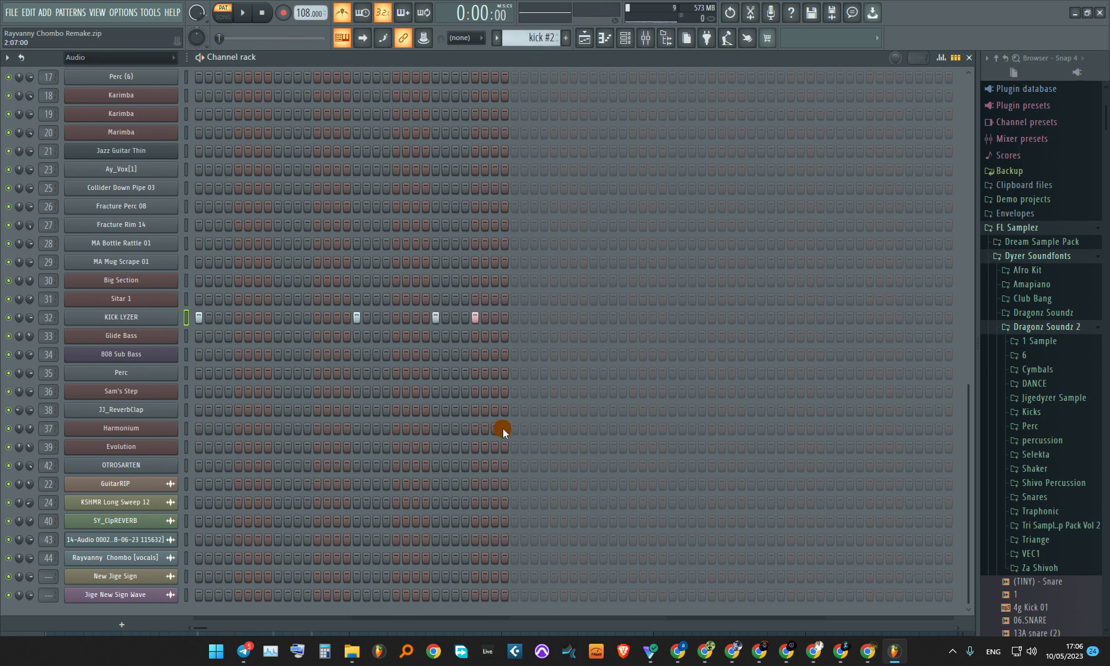
key(space)
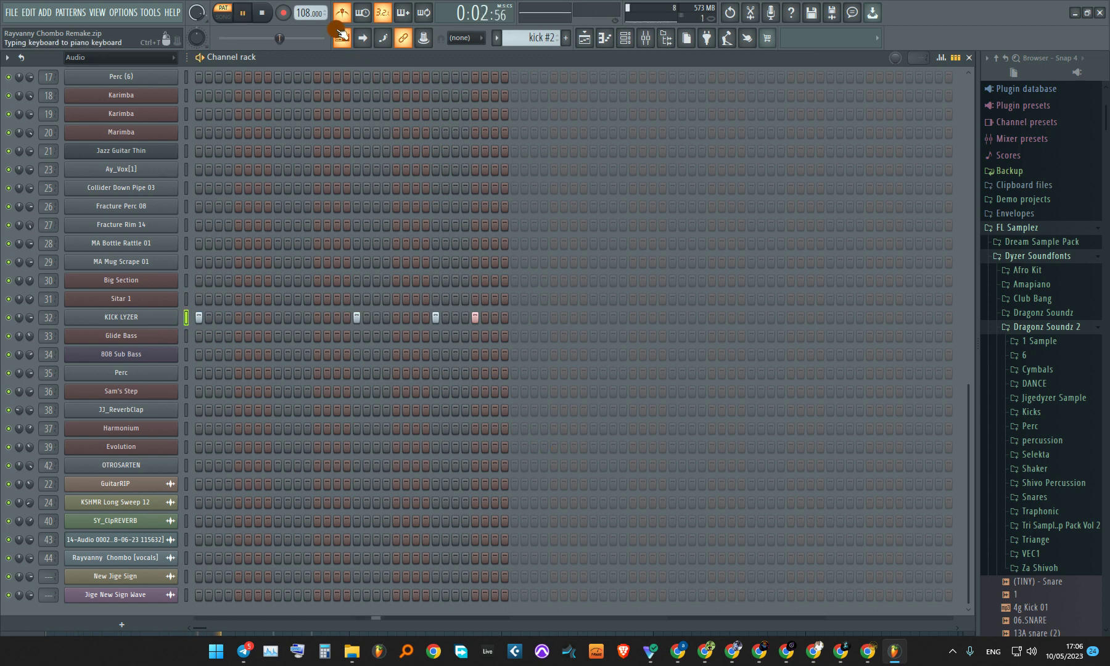
key(space)
- Inspect the FabFilter Pro-Q curve on the KICK LYZER mixer track, and close the plugin and the mixer without changing anything
click(645, 34)
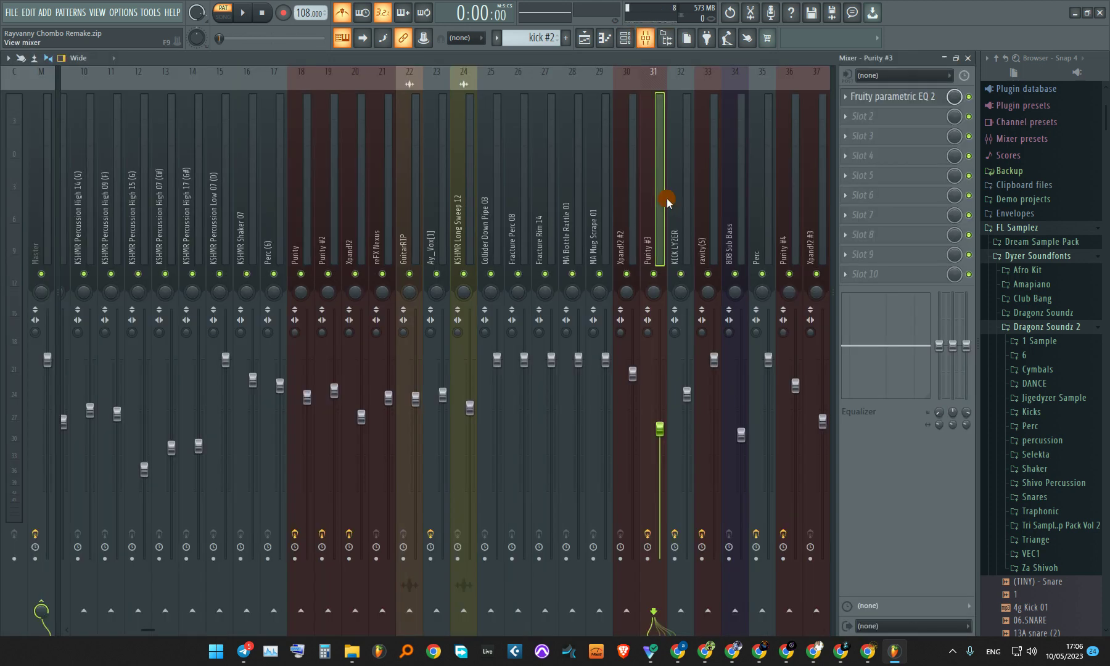
click(682, 193)
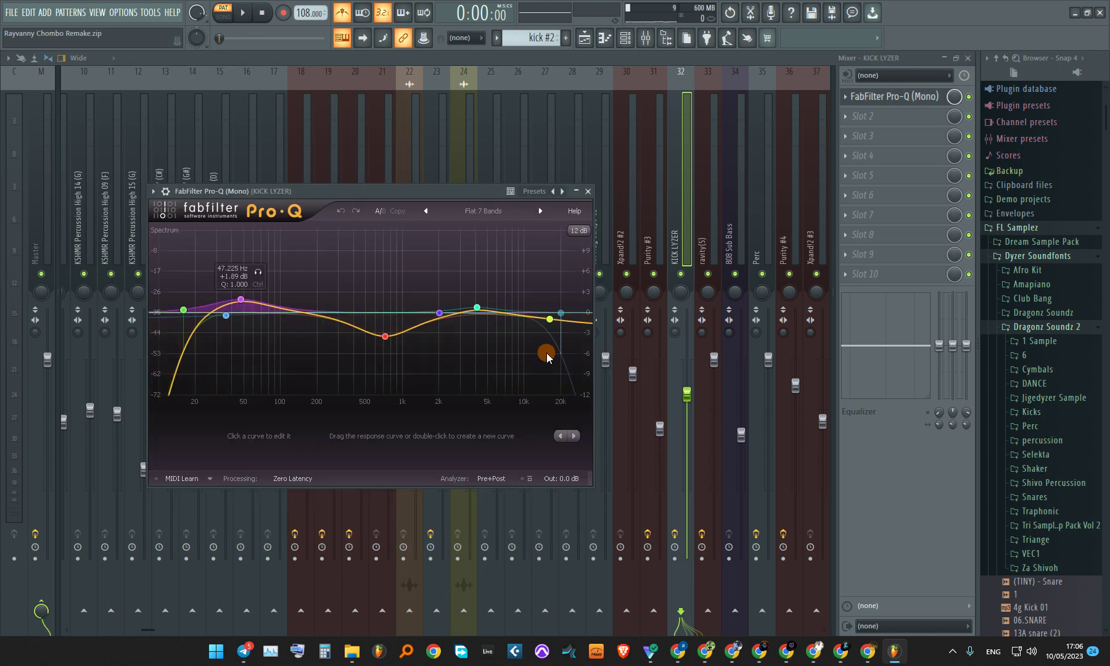
click(590, 193)
click(967, 57)
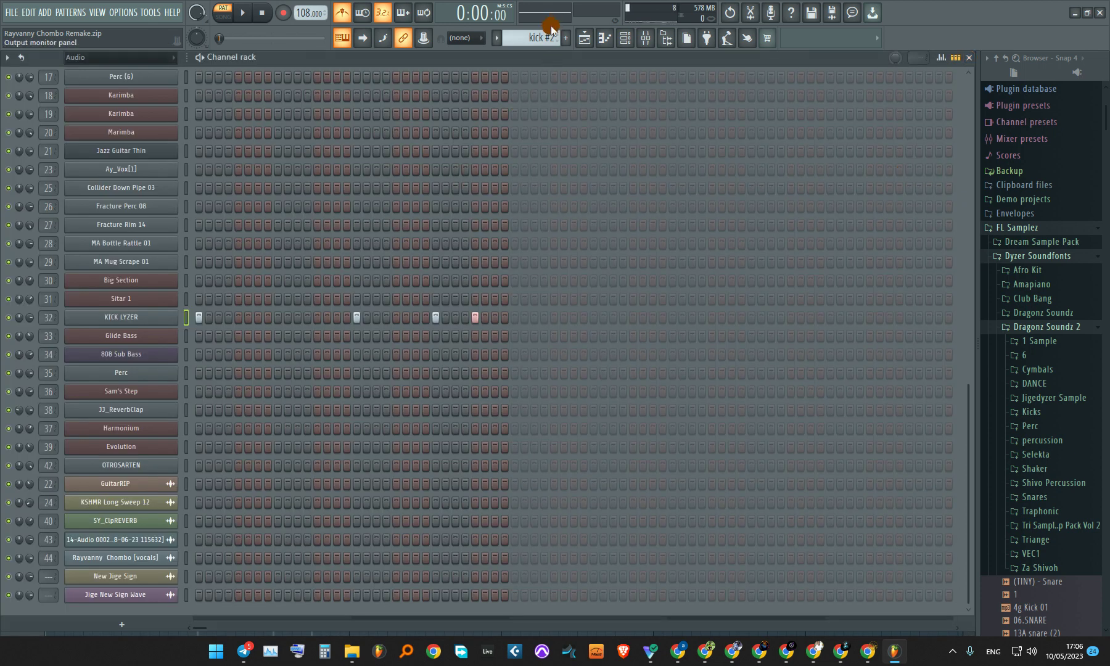
- Select the turi pattern, show the Glide Bass channel's ravity(S) preset under 03 Bass Guitar, and close the instrument
scroll(548, 31, down, 1)
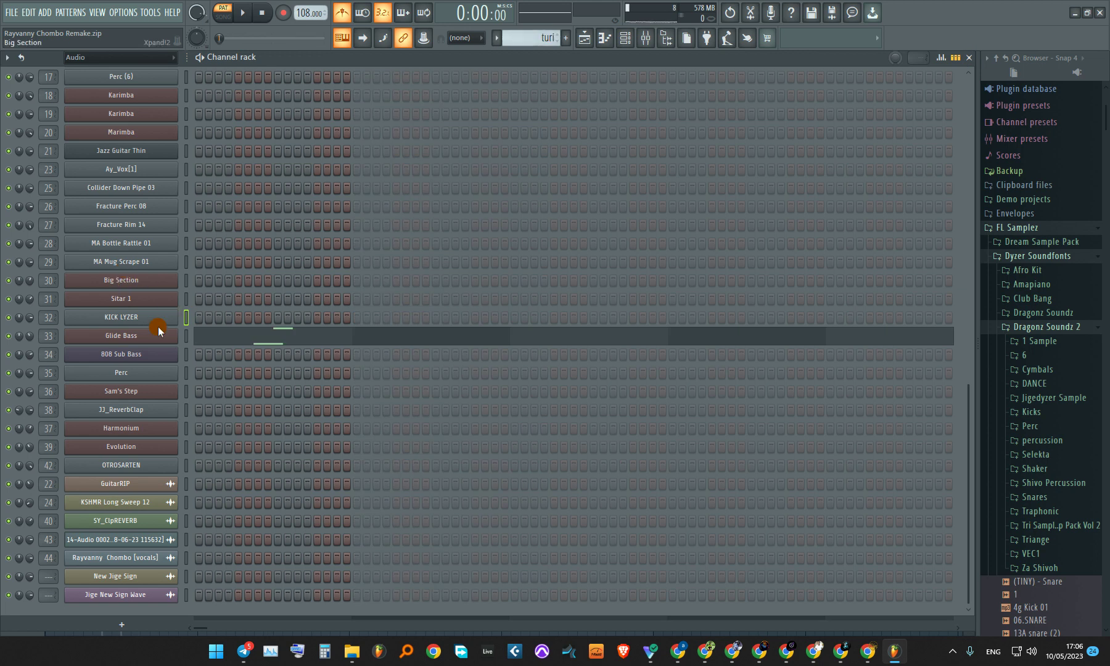
click(142, 341)
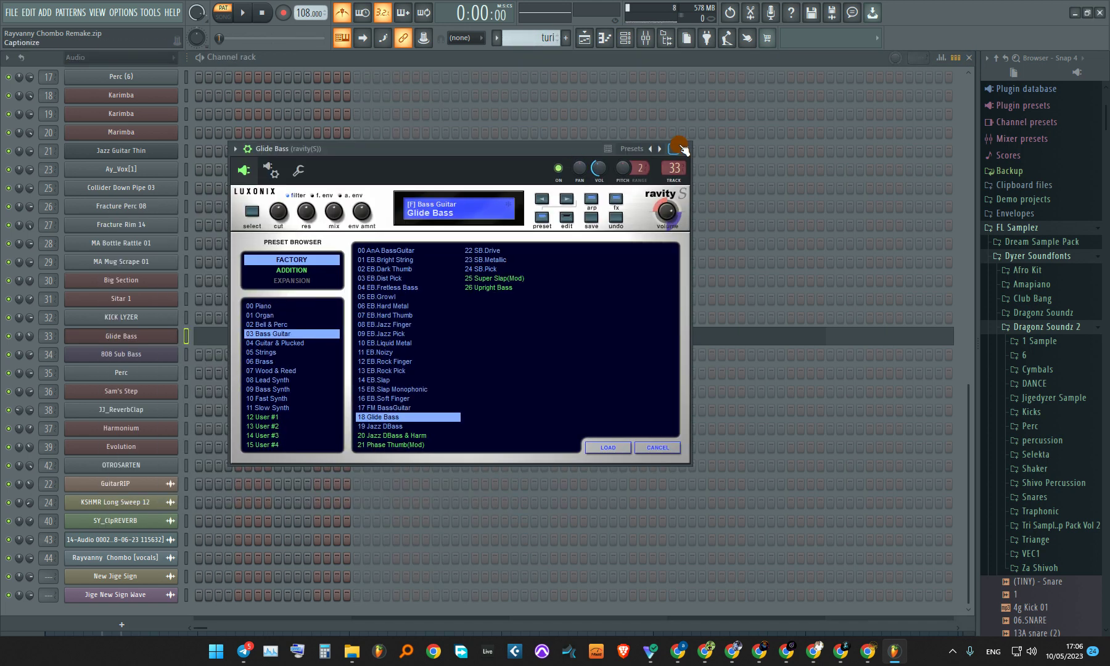
key(Escape)
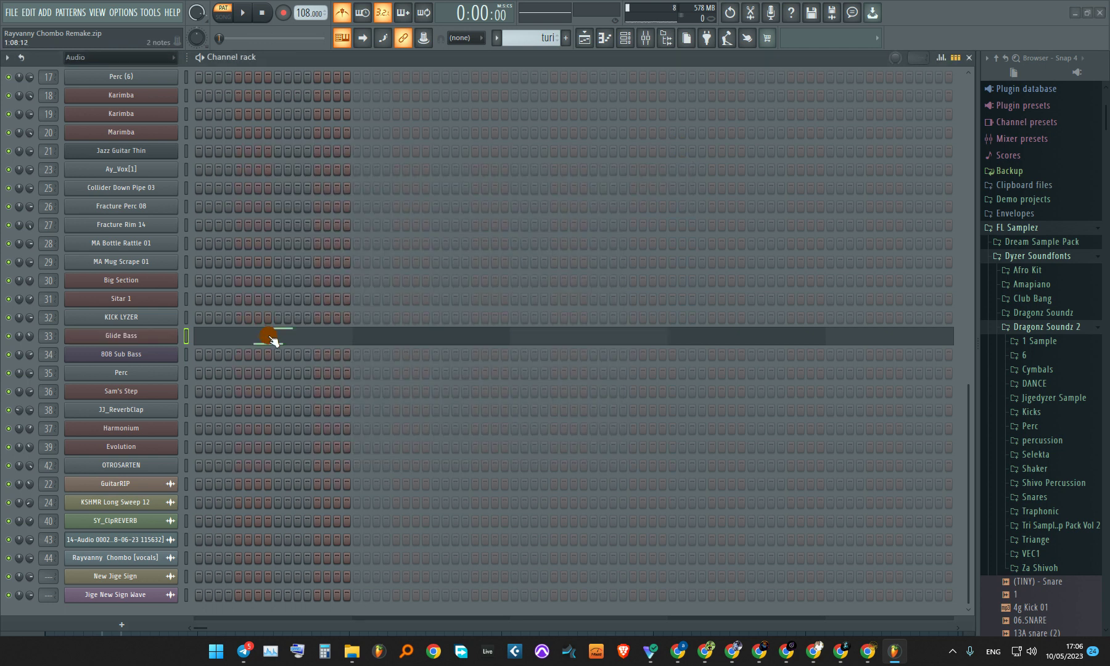
- Show and play the turi notes of Glide Bass in the piano roll, and return to the channel rack
key(space)
scroll(231, 328, up, 3)
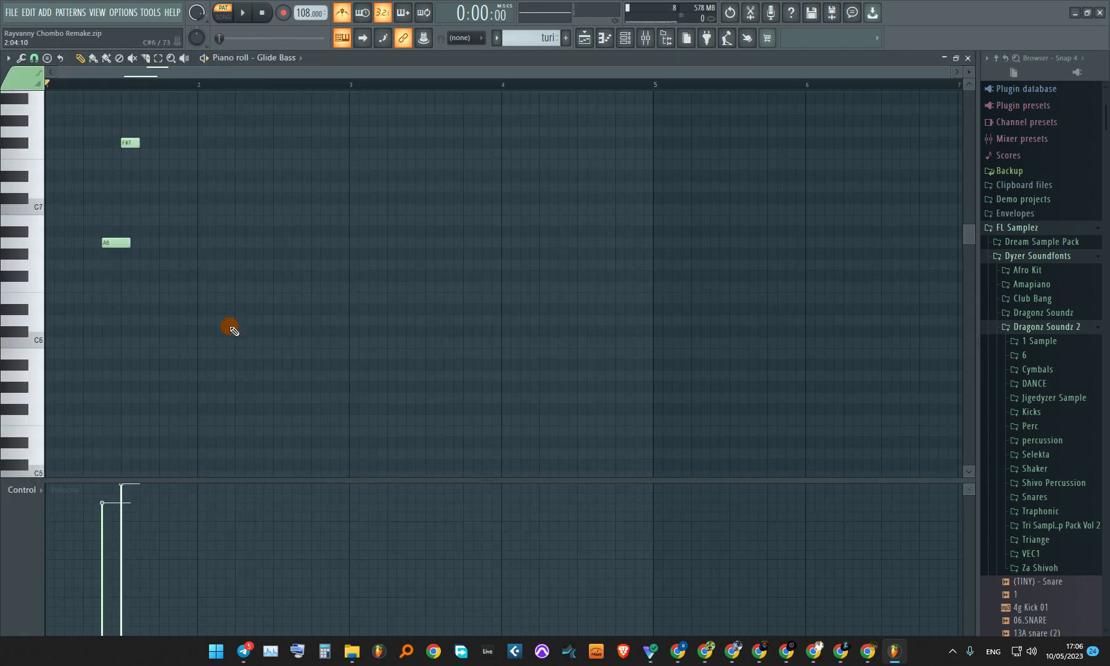
scroll(230, 326, up, 1)
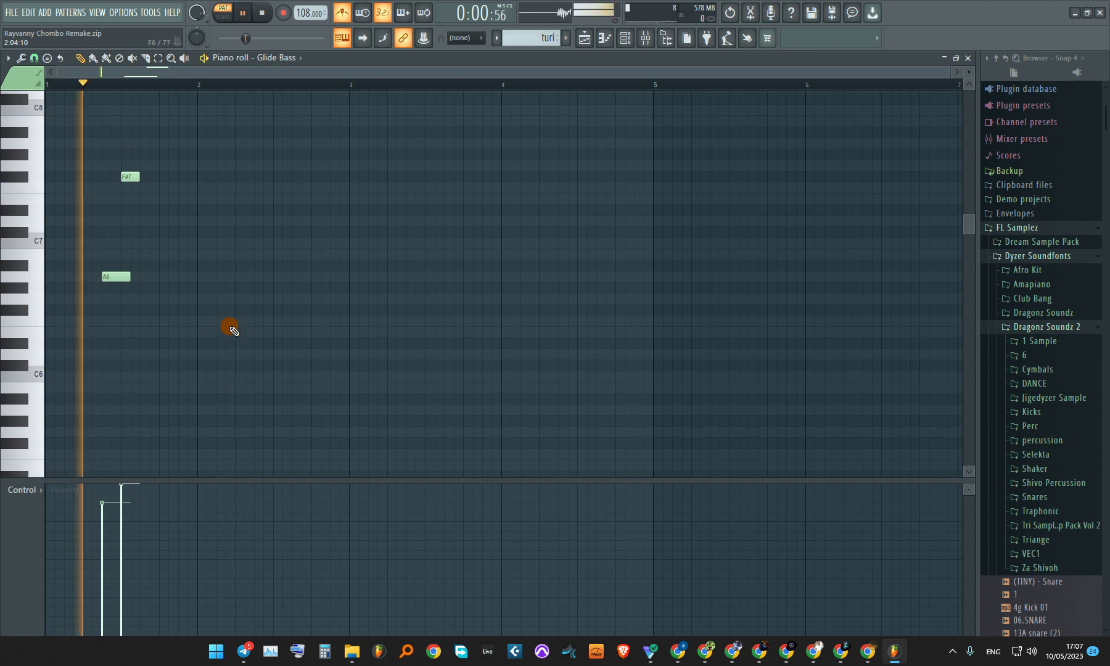
key(space)
click(625, 39)
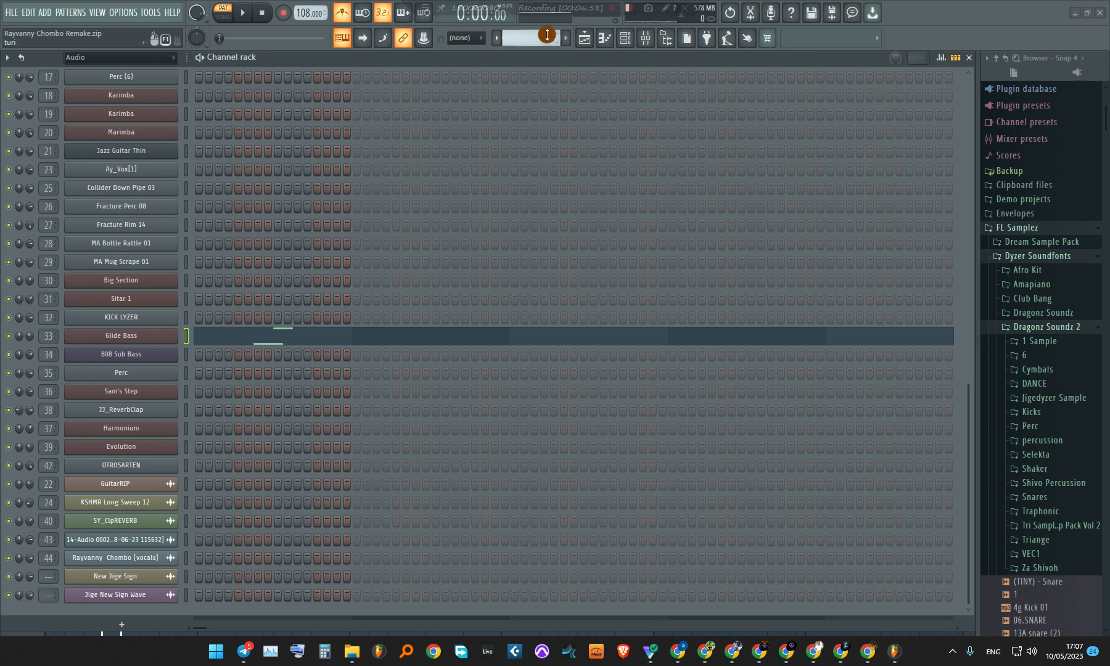
- Select the bass pattern, open its 808 Sub Bass notes in the piano roll, play them and return to the channel rack
scroll(547, 35, down, 2)
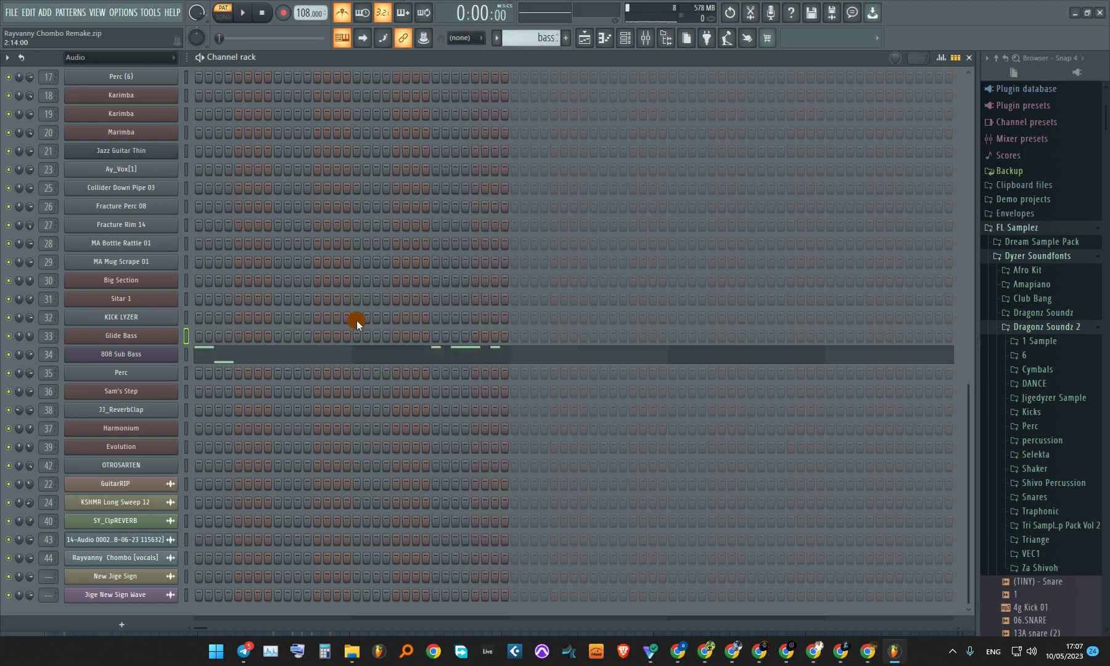
click(286, 349)
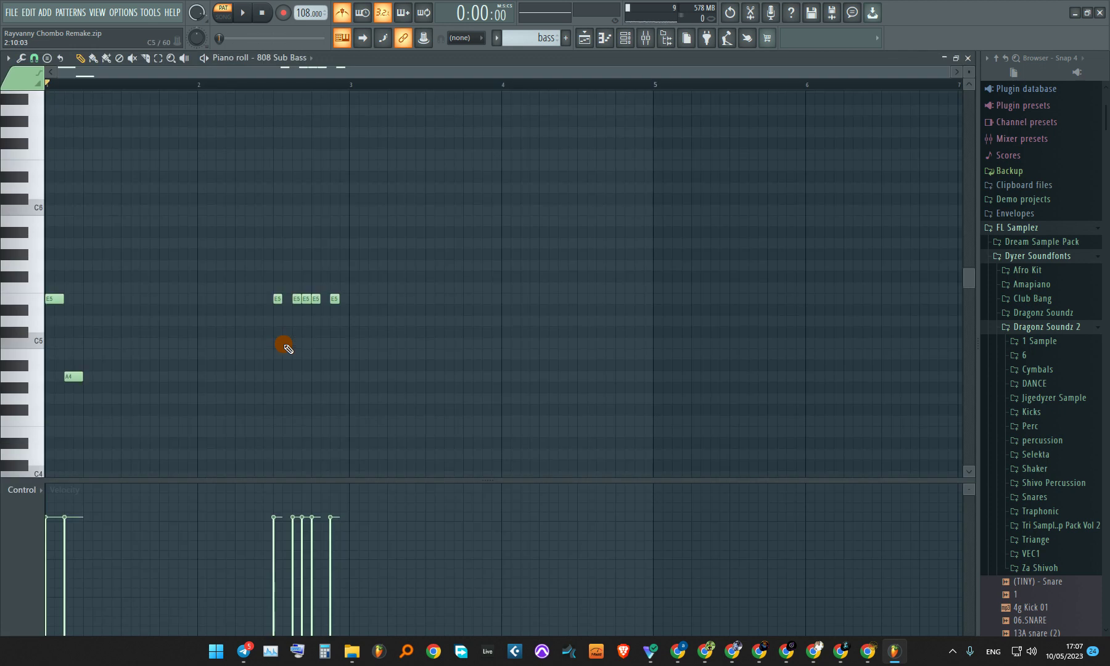
key(space)
key(space)
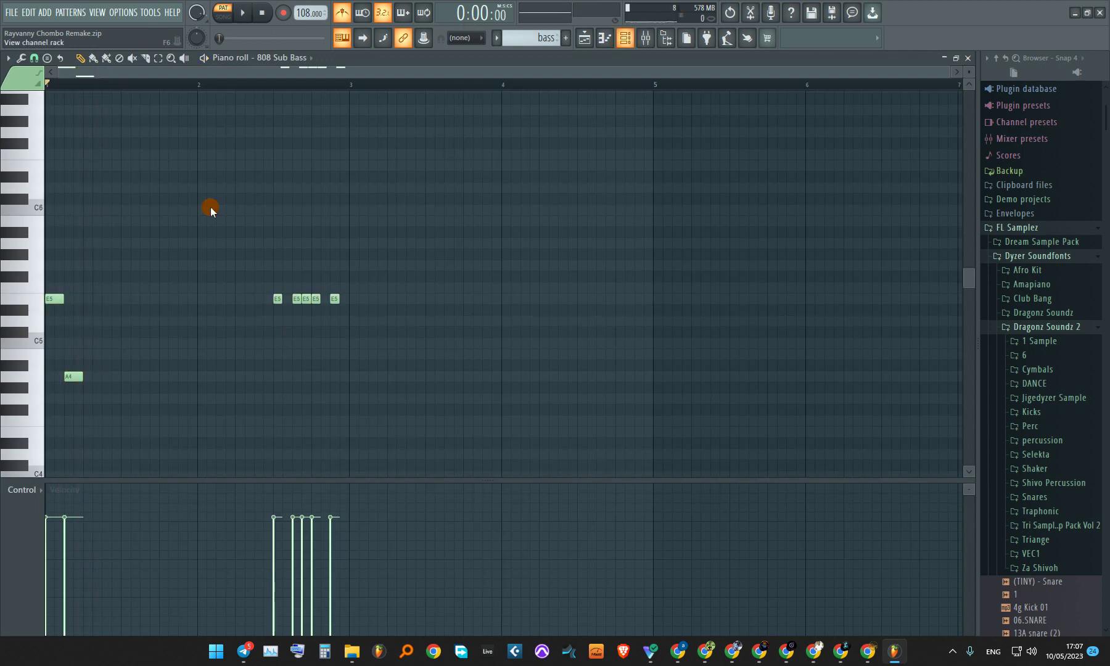
key(F6)
- Show the 808 Sub Bass channel's 3x Osc oscillator settings and close the instrument without changing it
click(161, 353)
drag(250, 231, 405, 182)
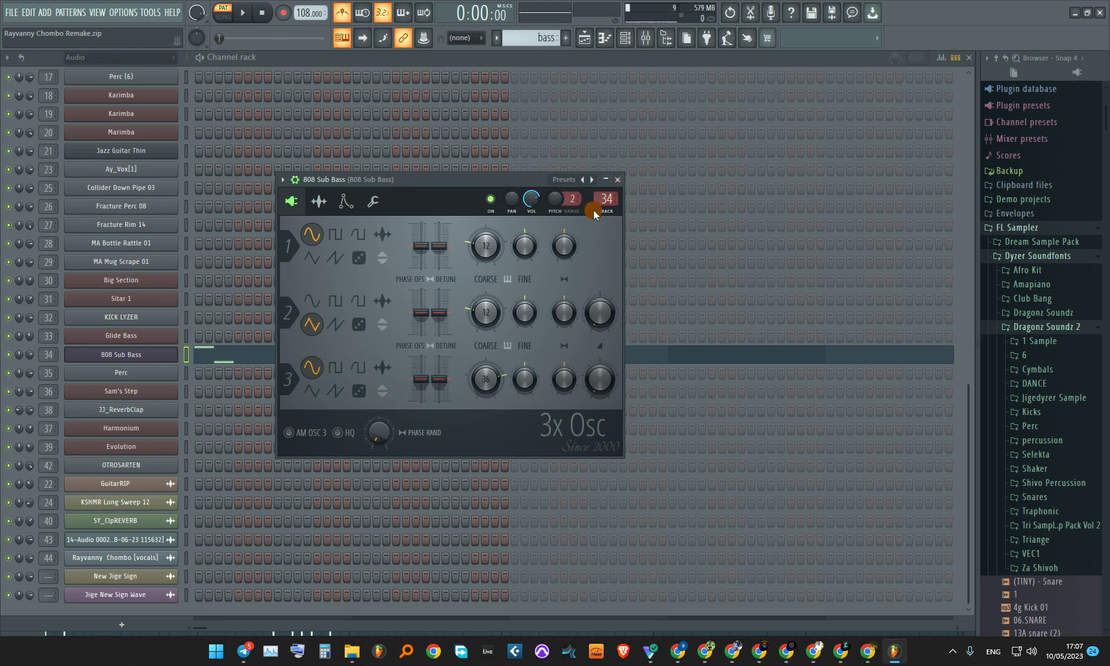
click(617, 179)
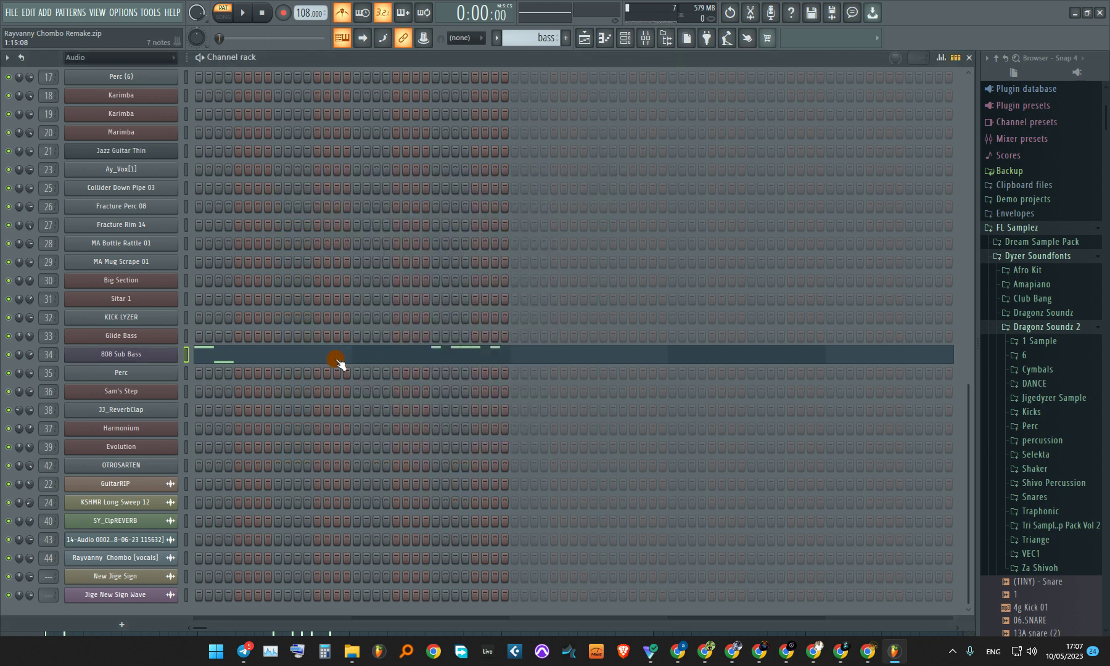
- Reopen the bass pattern's 808 Sub Bass notes in the piano roll, replay them and go back to the channel rack
click(335, 362)
key(space)
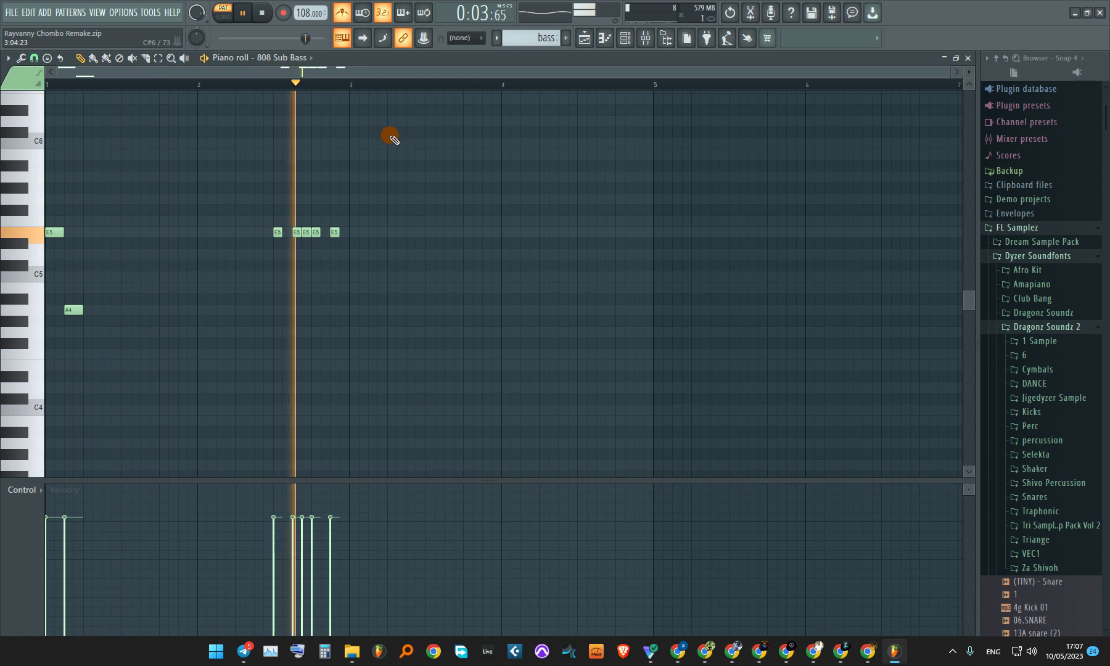
key(space)
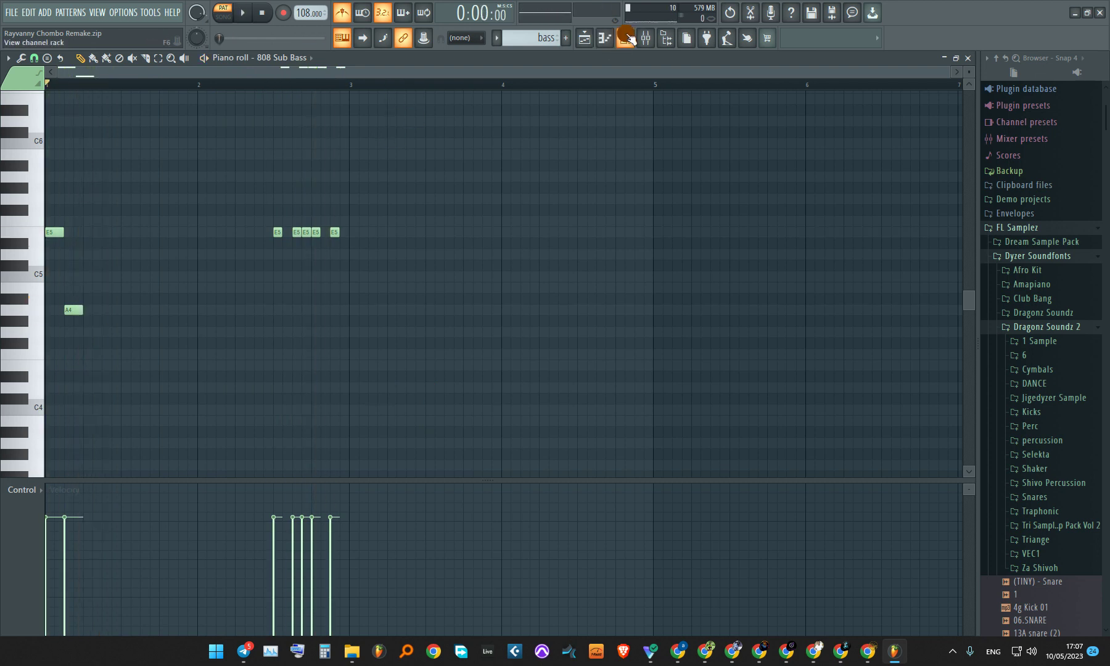
click(628, 38)
- Select the bass2 pattern, open its 808 Sub Bass notes in the piano roll and play them twice
scroll(520, 38, down, 1)
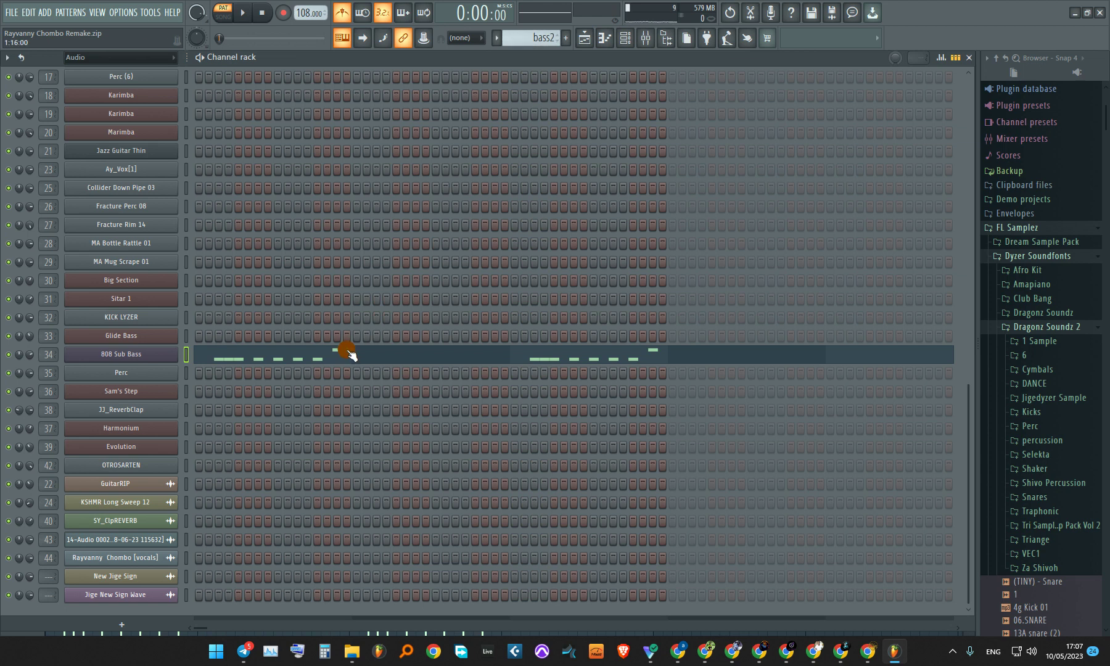
click(347, 351)
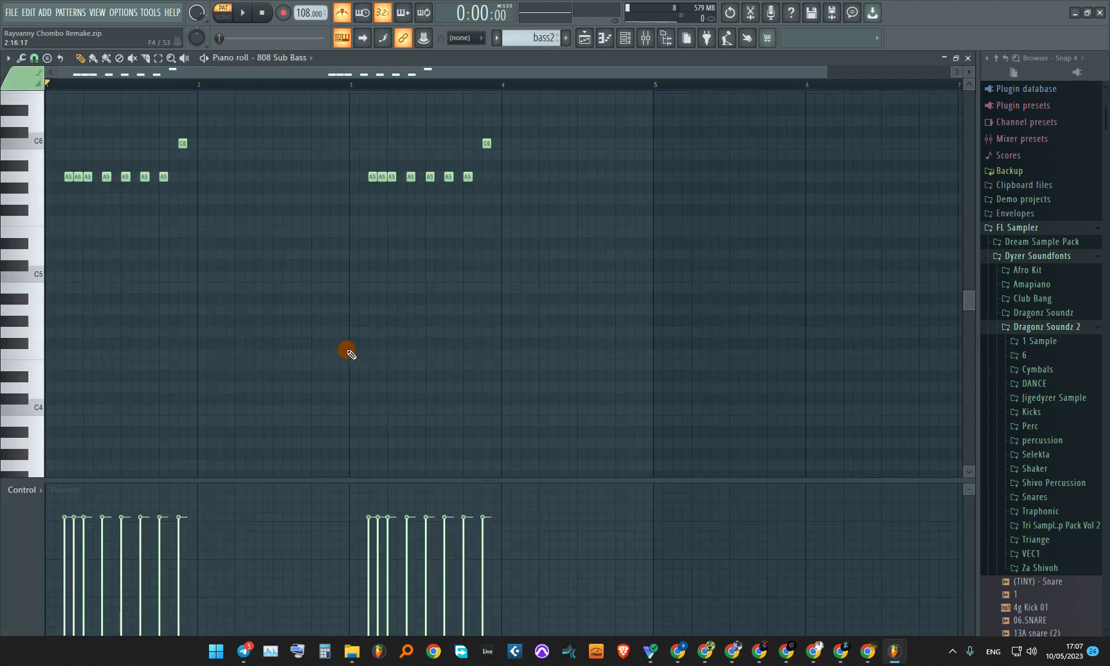
key(space)
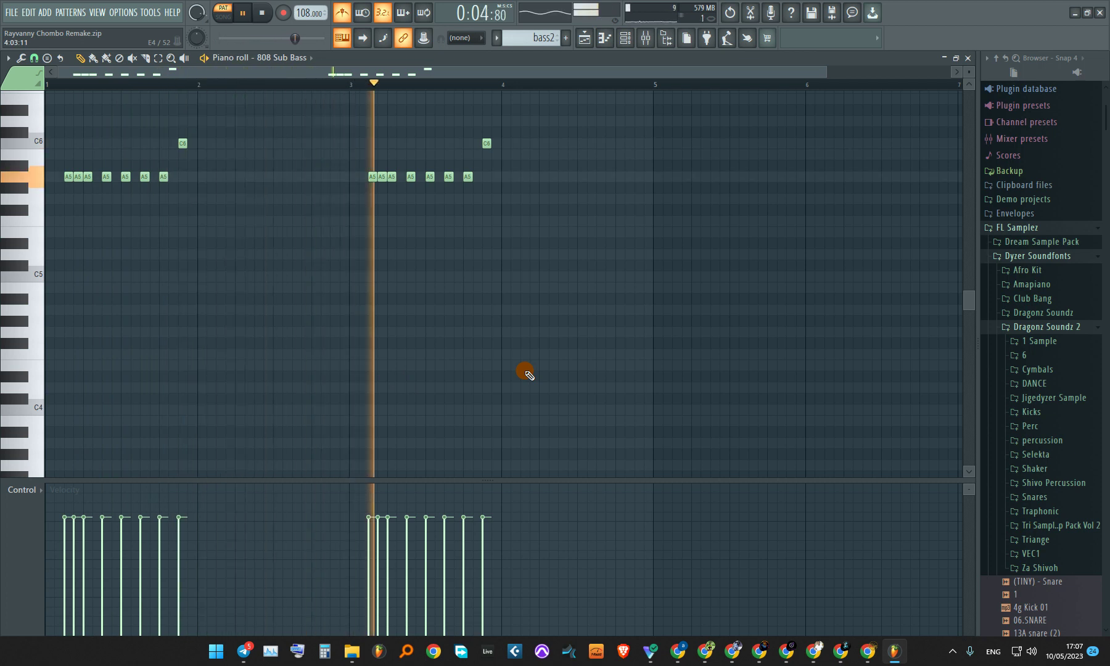
key(space)
click(633, 45)
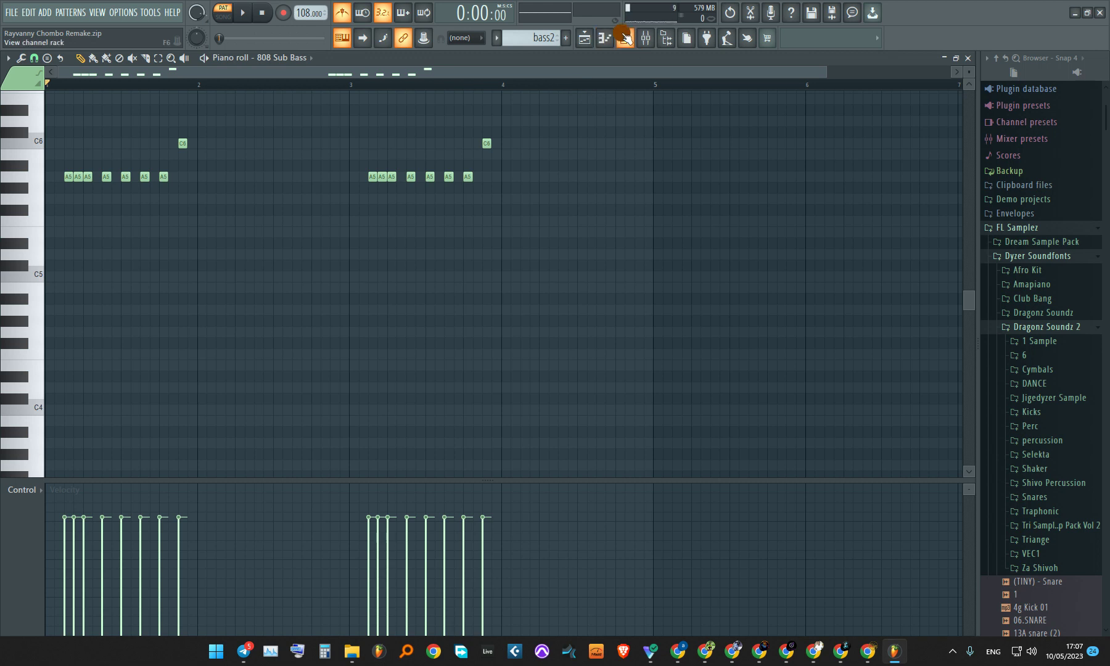
key(space)
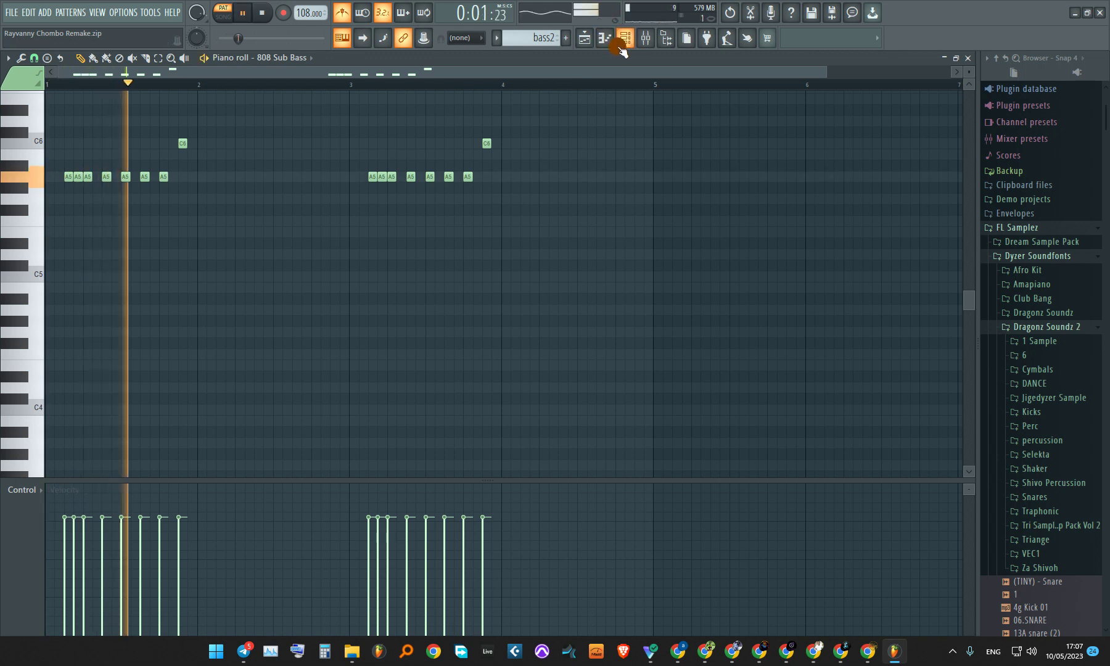
key(space)
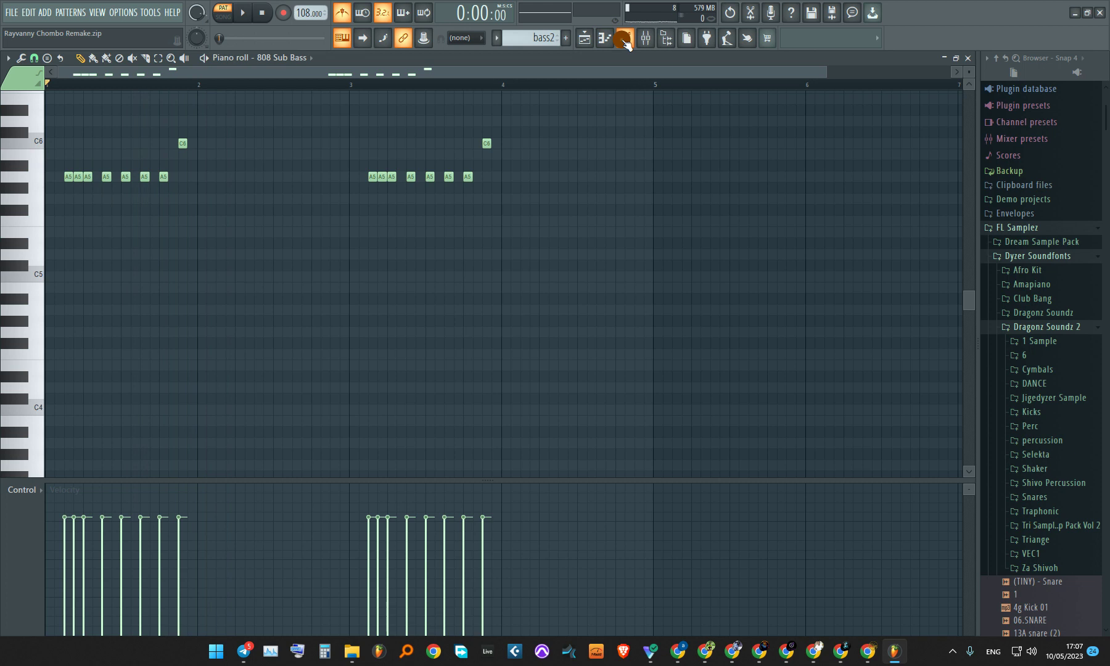
- Select the roll pattern, open its Perc notes in the piano roll, play them and return to the channel rack
scroll(545, 39, down, 1)
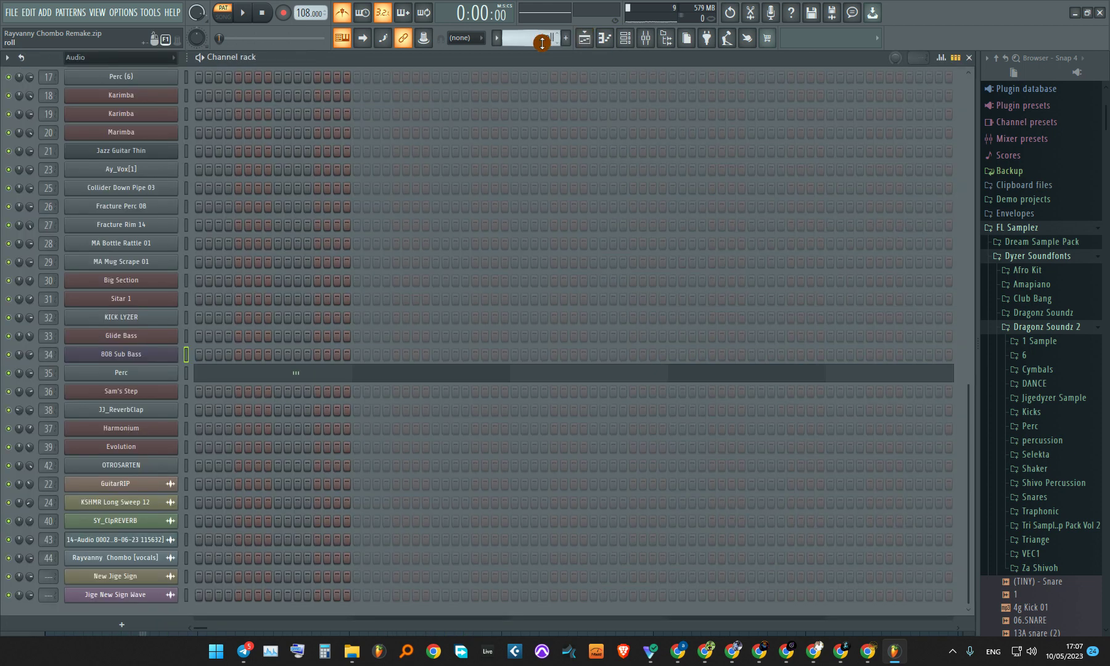
key(F7)
key(space)
click(623, 40)
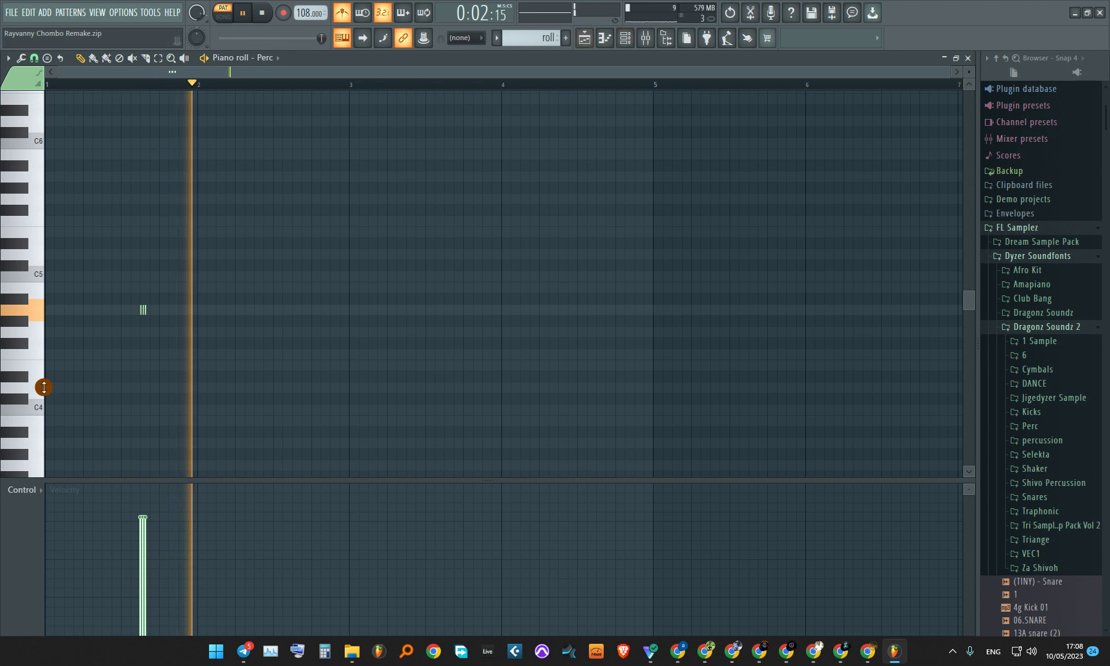
key(space)
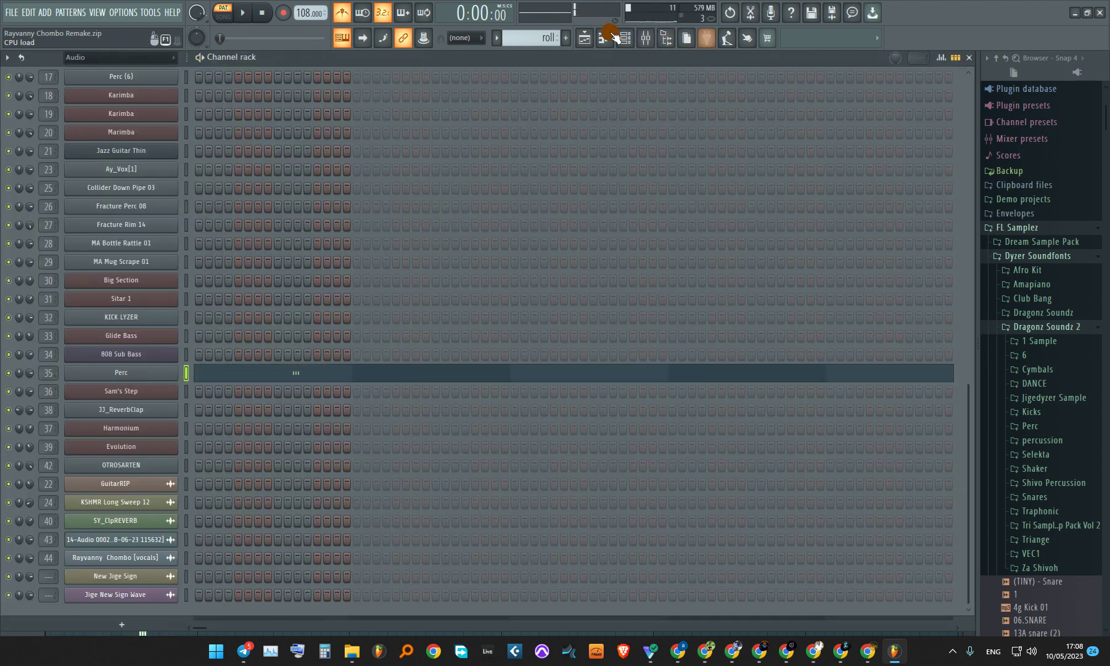
- Select the synth pattern, show the Sam's Step channel's Purity preset in the Fast Synth category and close the instrument
scroll(545, 39, down, 1)
click(137, 392)
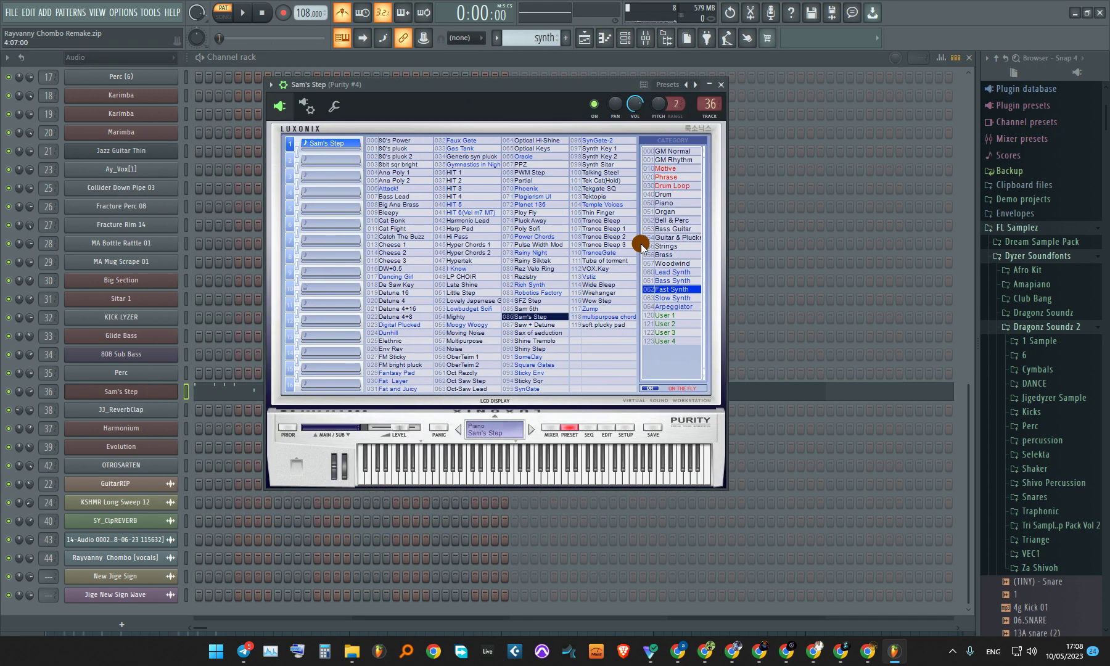
key(Escape)
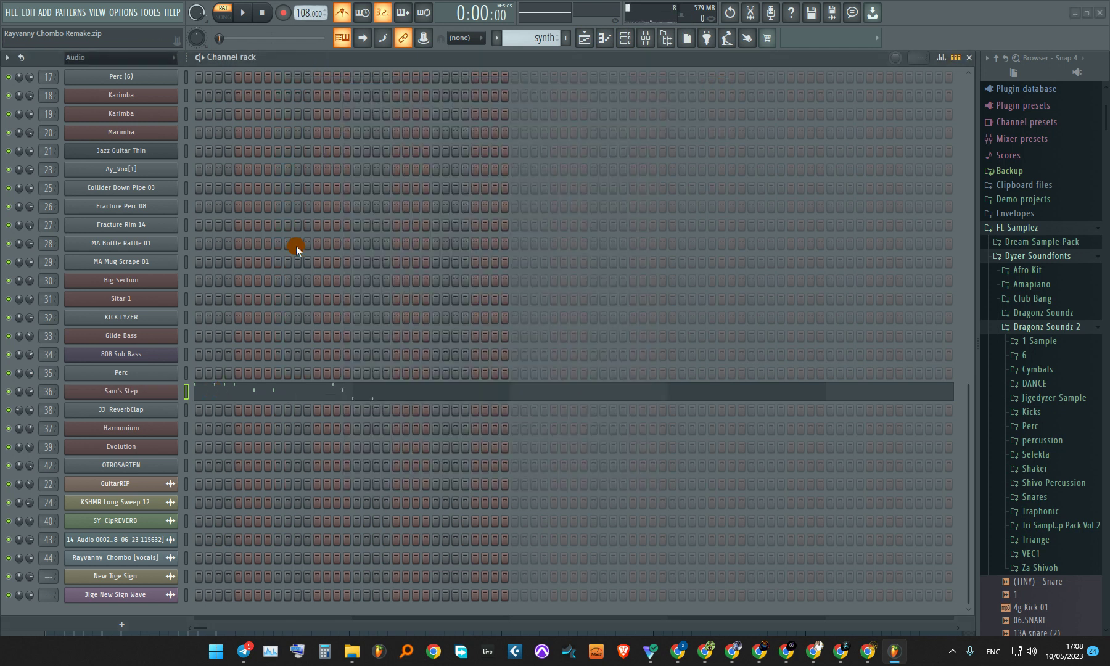
- Play the synth pattern with its Sam's Step notes open in the piano roll and return to the channel rack
key(space)
click(227, 391)
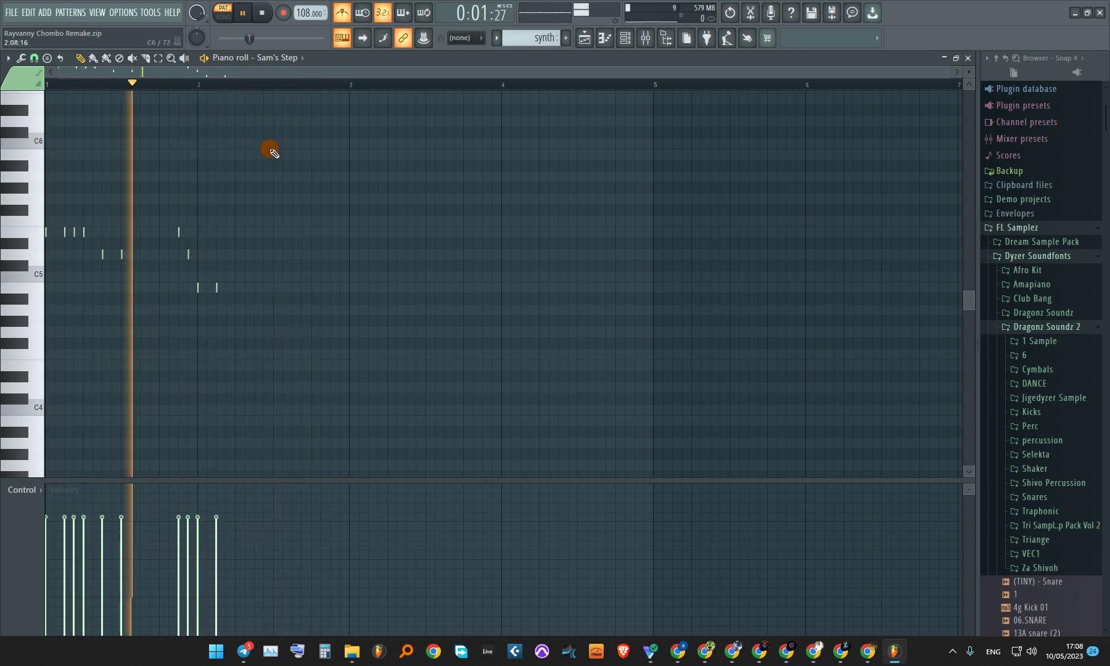
key(space)
click(624, 39)
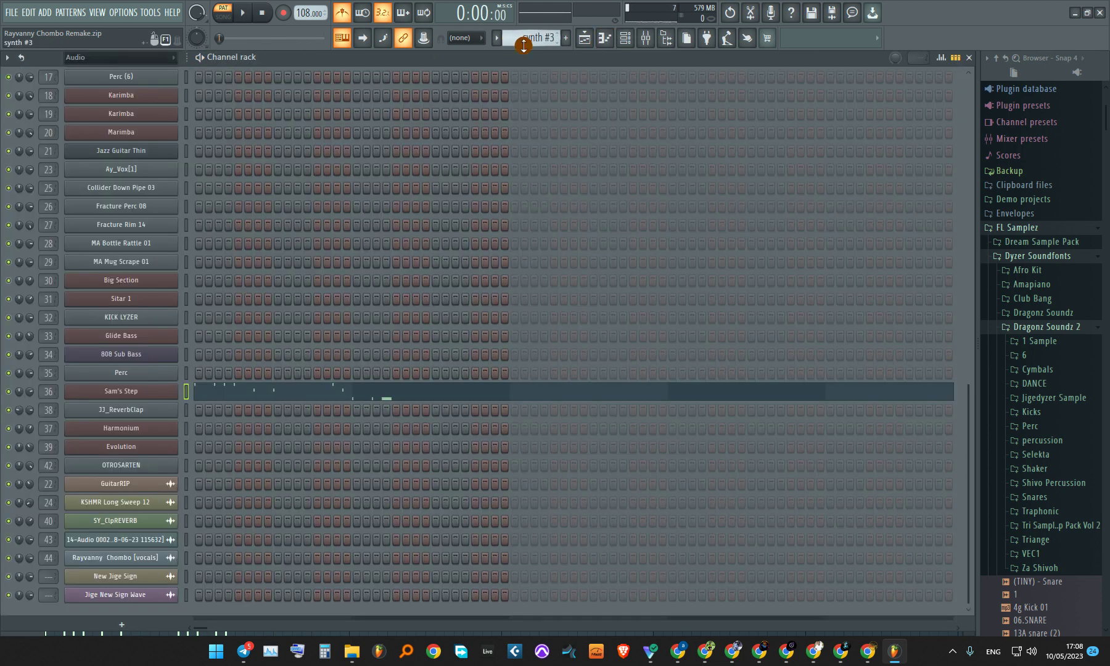
- Open the synth #3 pattern's Sam's Step notes in the piano roll and play them
click(377, 395)
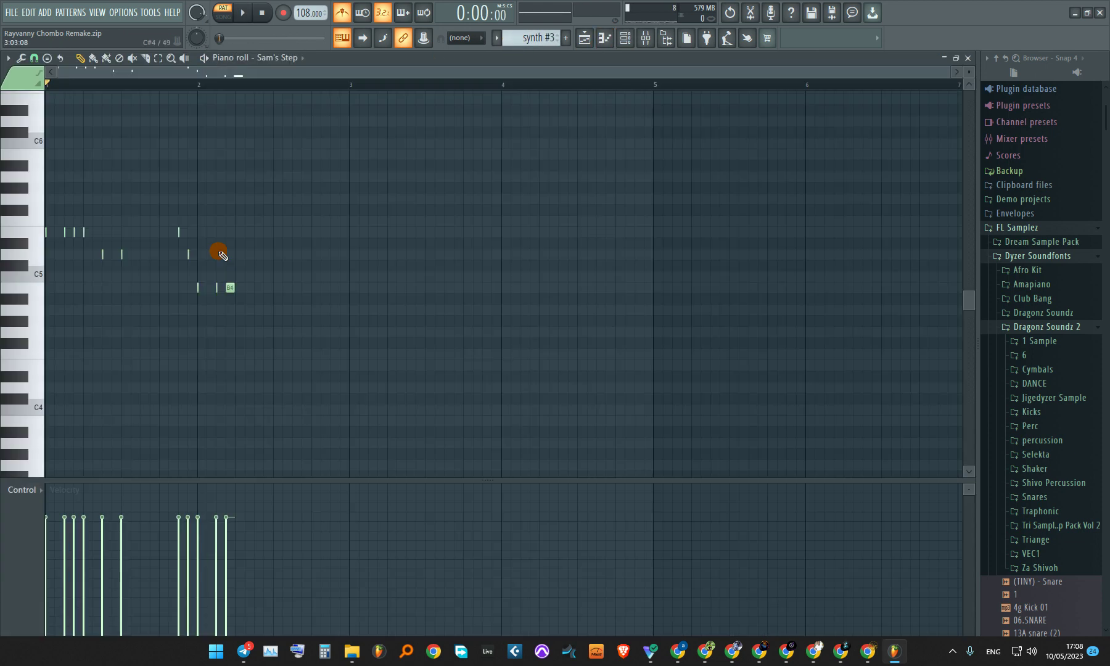
key(space)
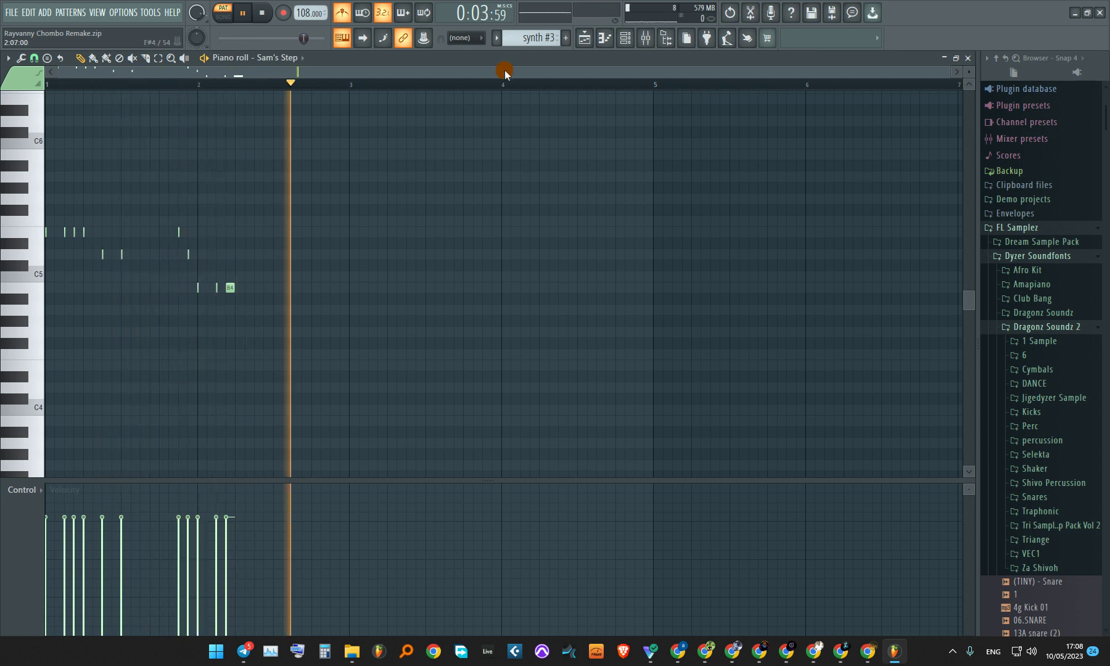
key(space)
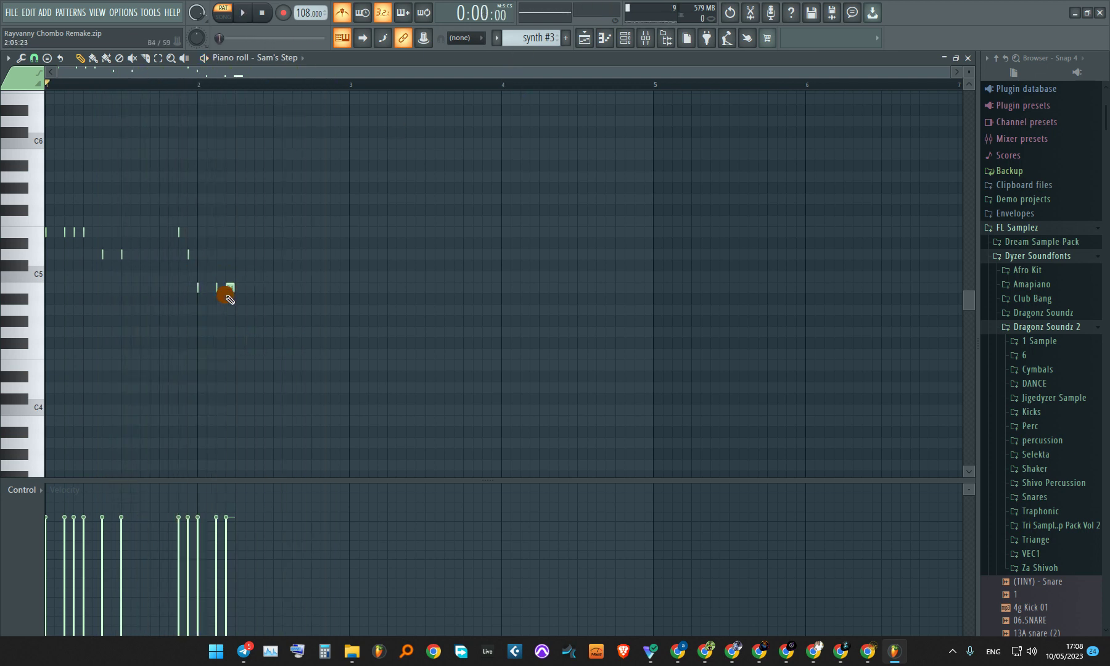
- Switch to the synth #4 pattern and play its Sam's Step notes in the piano roll
scroll(549, 36, down, 1)
key(space)
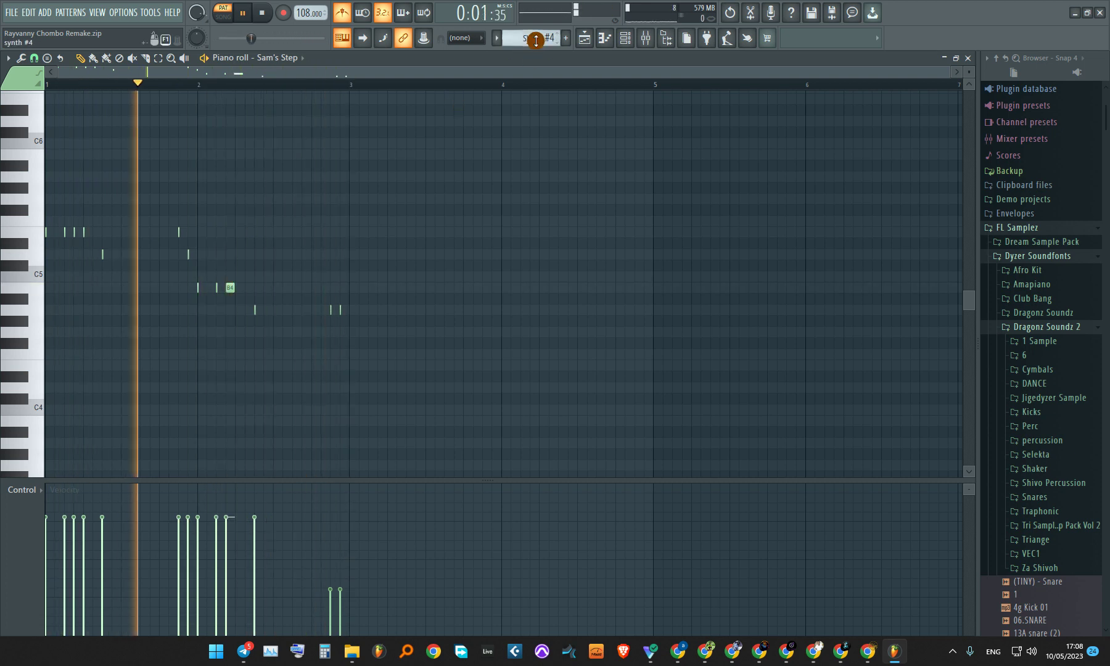
key(space)
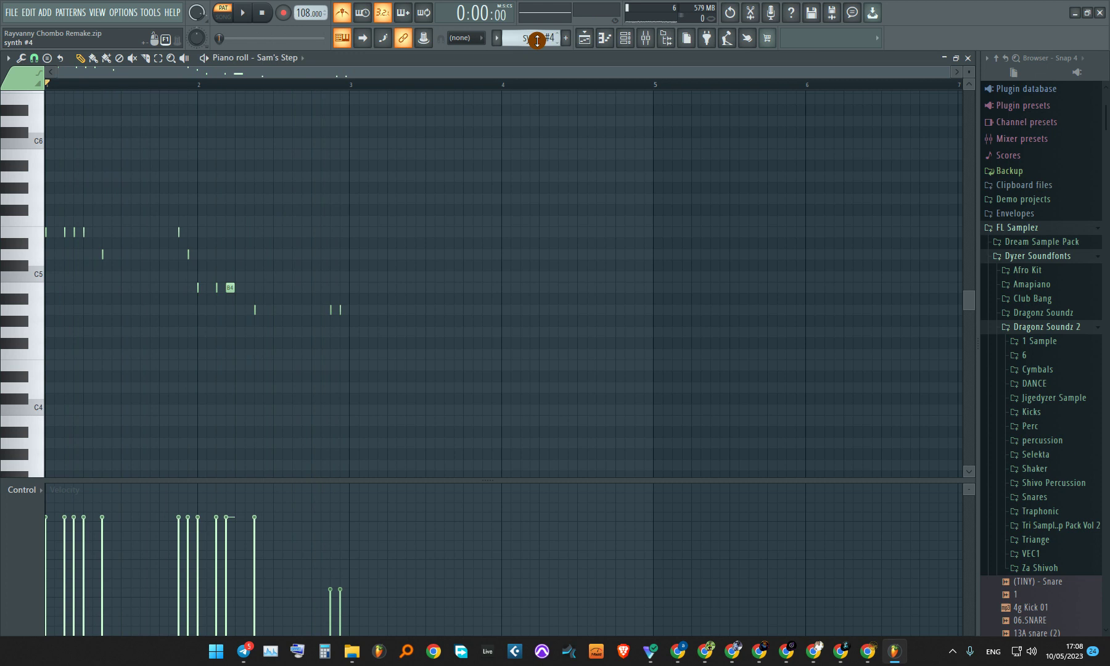
- Switch back to the synth #2 pattern and play its Sam's Step notes
scroll(537, 40, up, 2)
key(space)
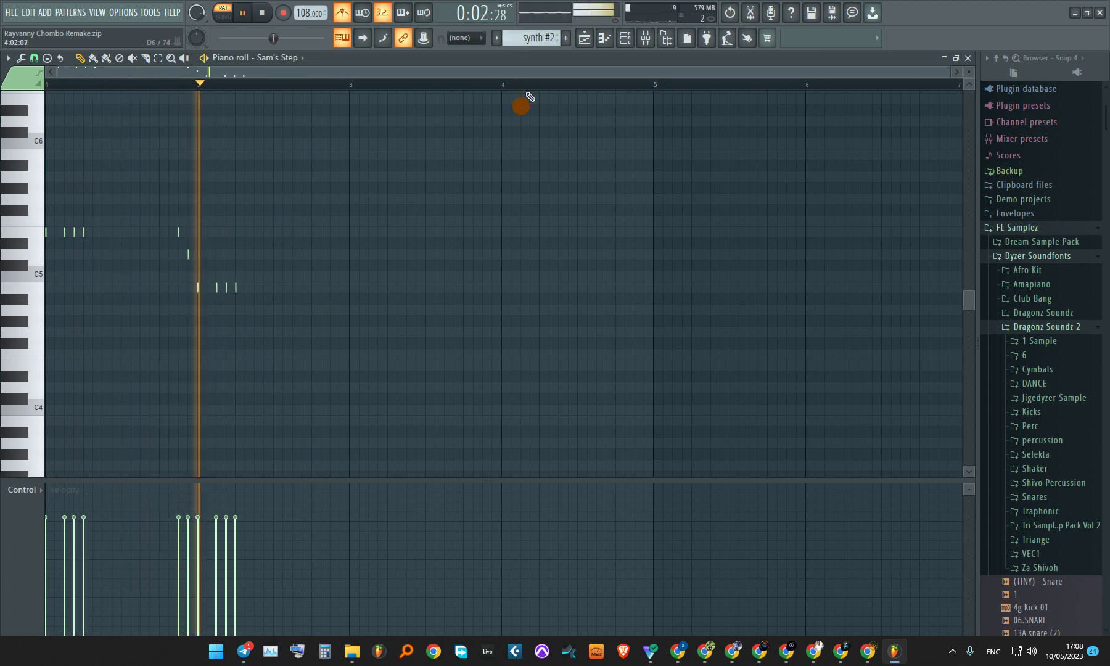
key(space)
- Select the clap pattern, open its JJ_ReverbClap notes in the piano roll, play them and return to the channel rack
scroll(536, 40, up, 1)
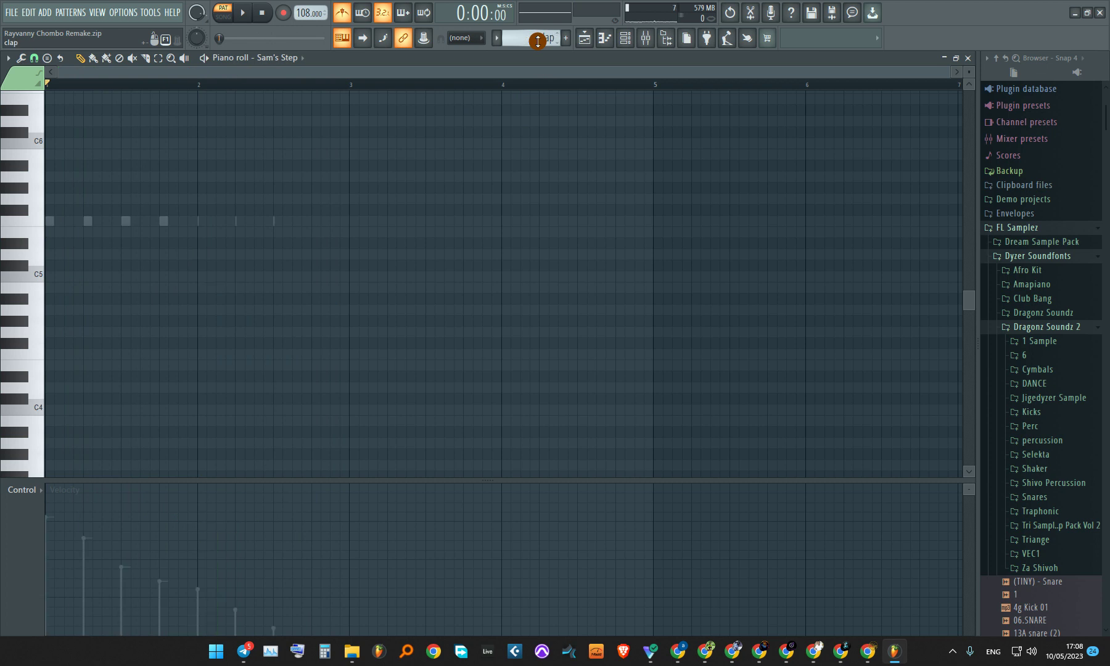
key(F6)
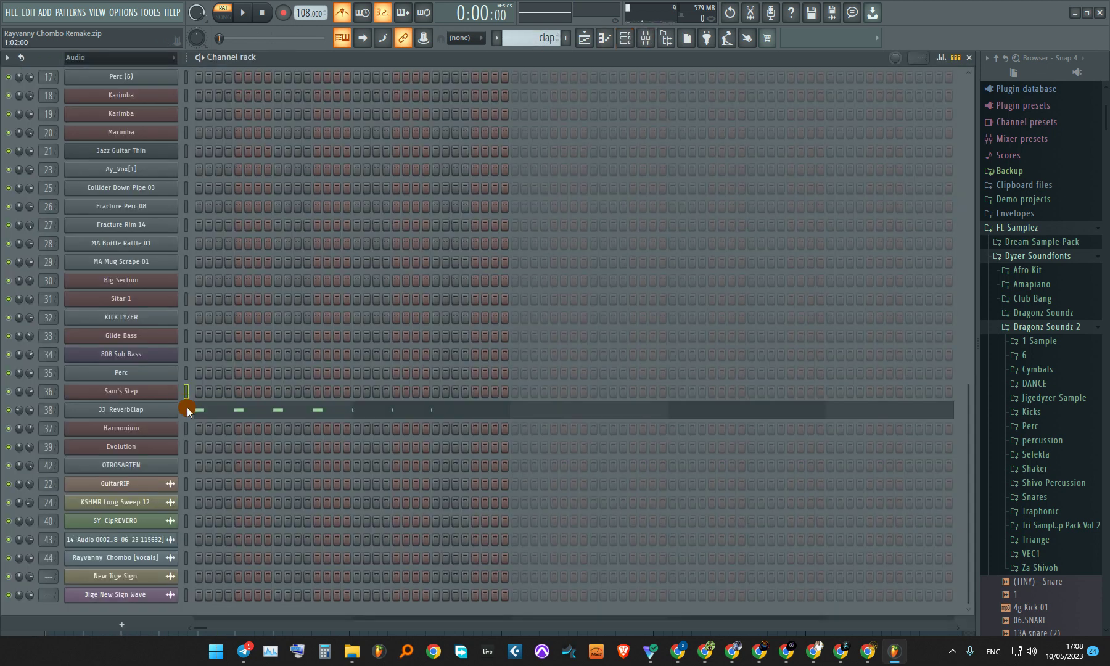
click(201, 409)
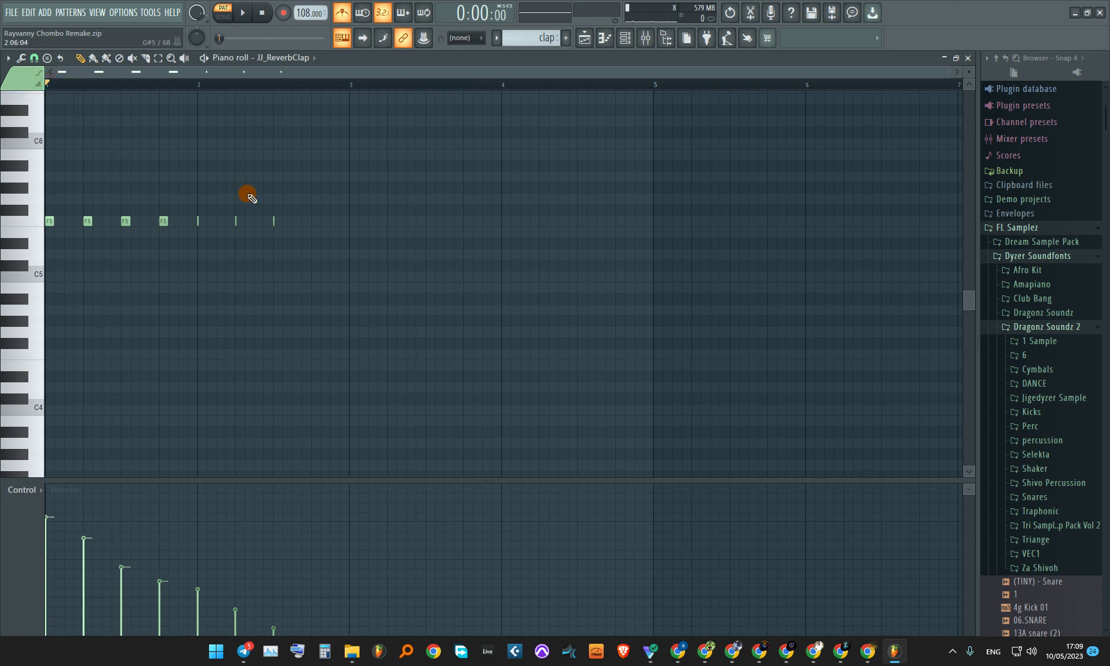
key(space)
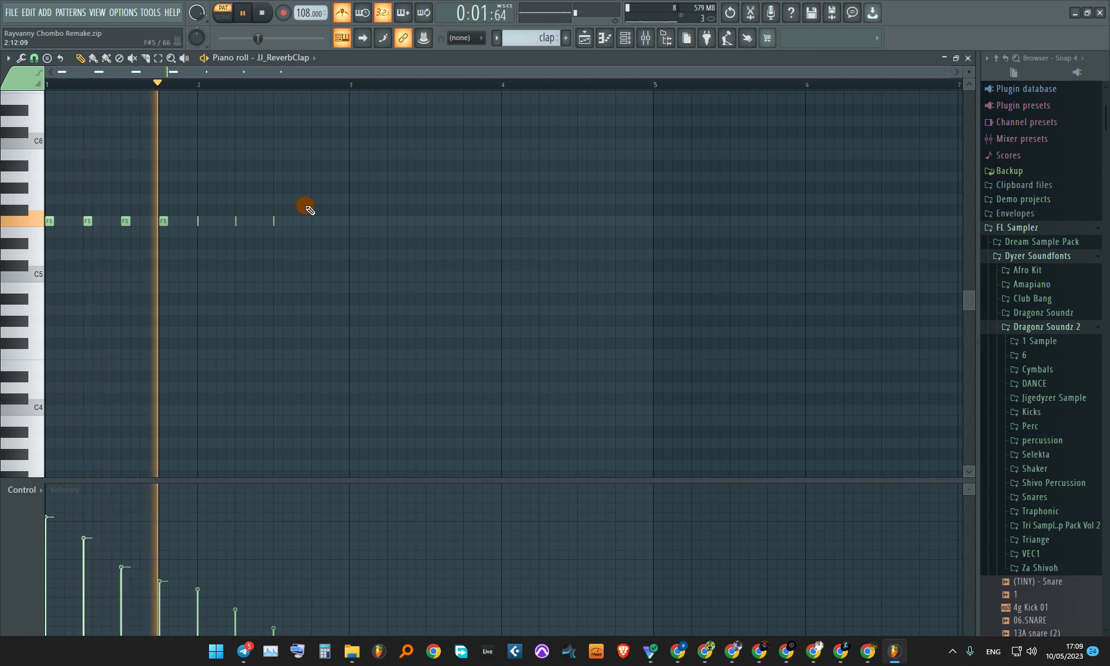
key(space)
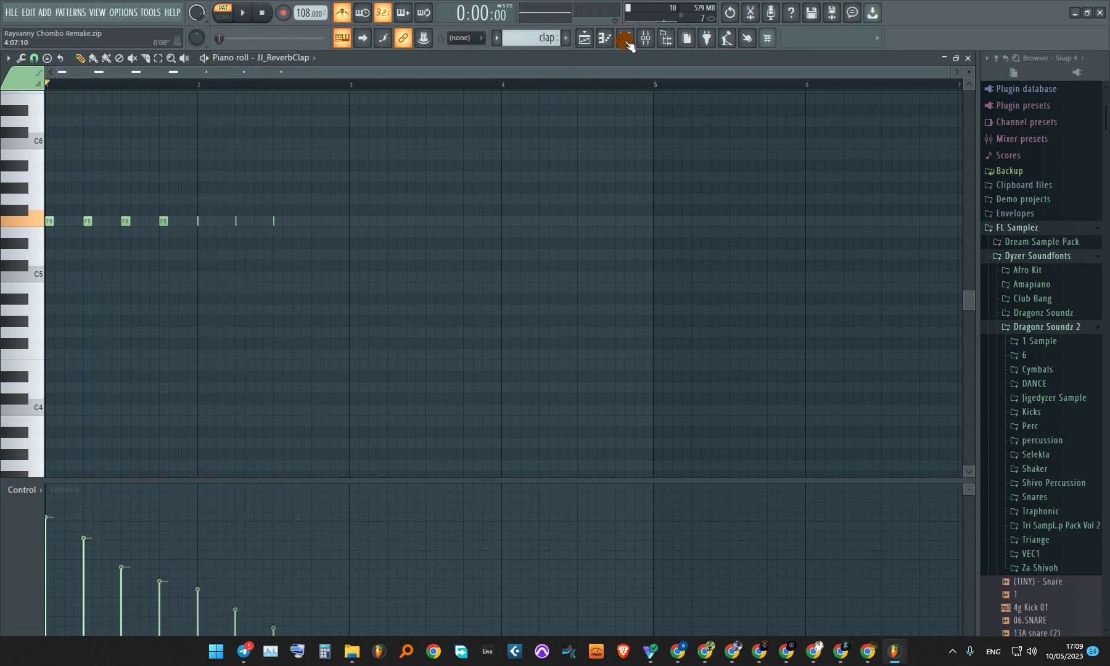
click(625, 41)
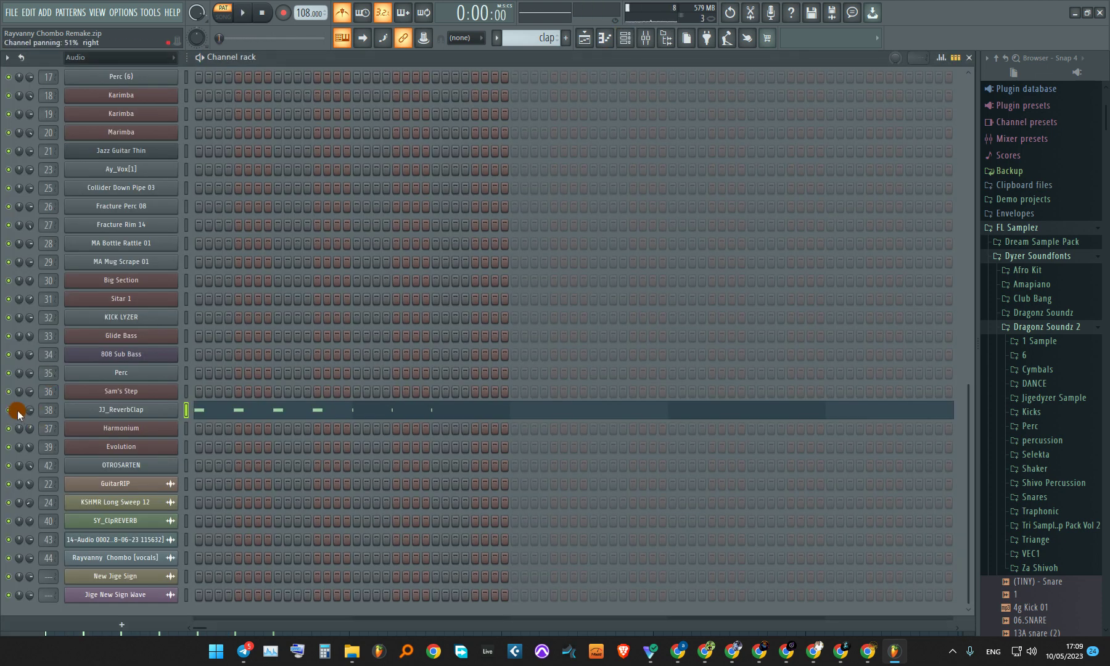
- Play the clap pattern while sweeping the JJ_ReverbClap channel's panning to 100% left and back the other way
key(space)
scroll(18, 410, up, 5)
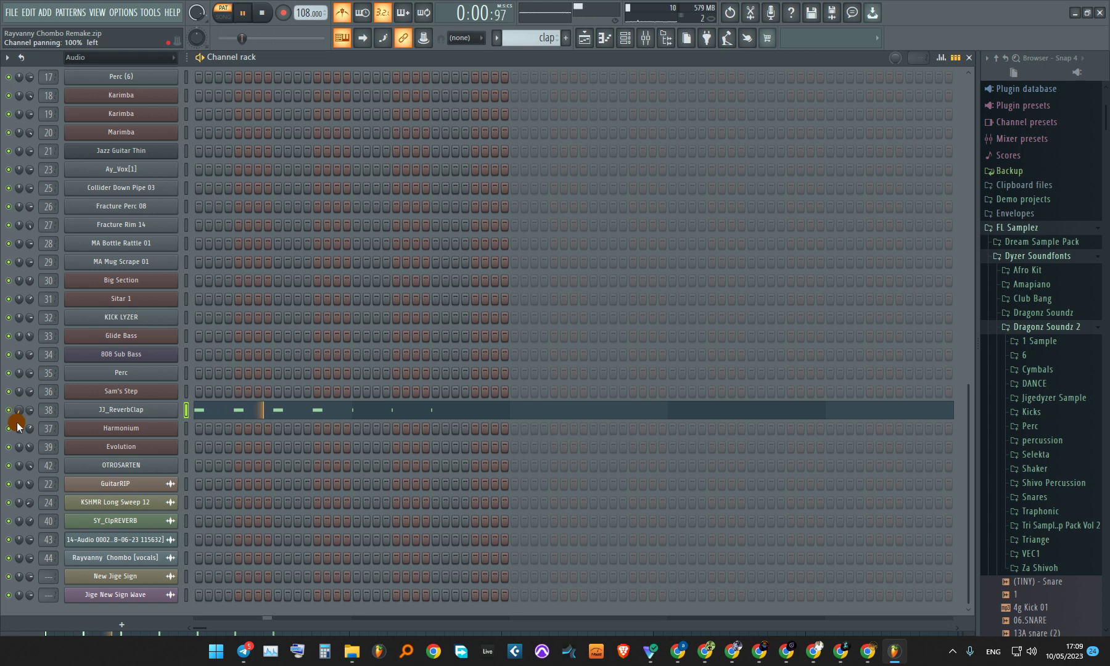
scroll(19, 412, down, 8)
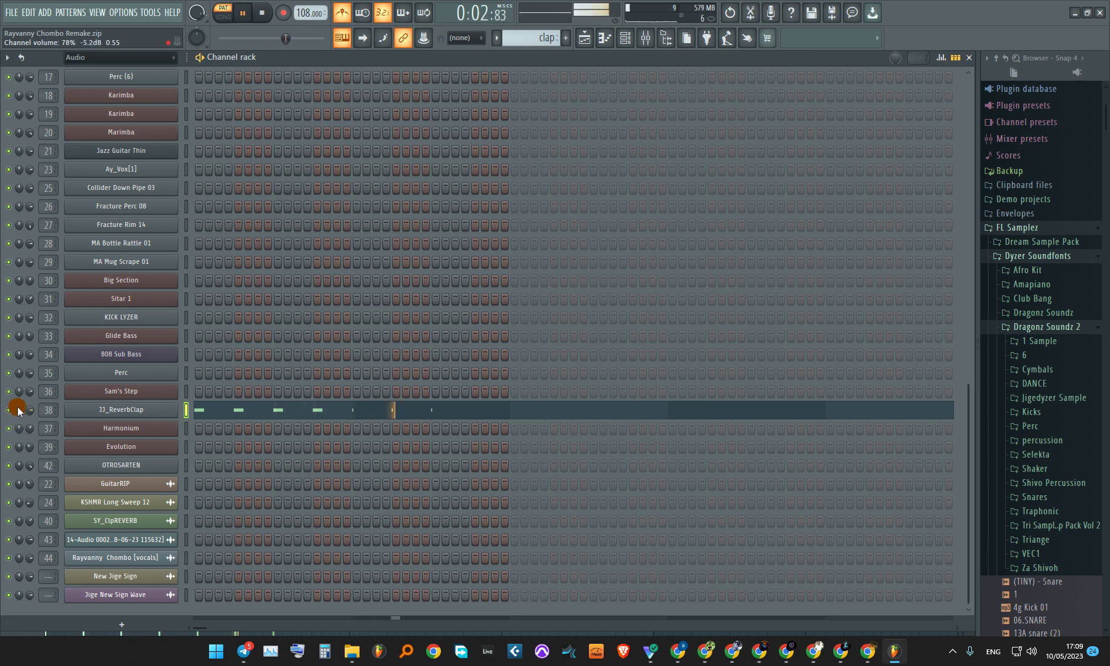
key(space)
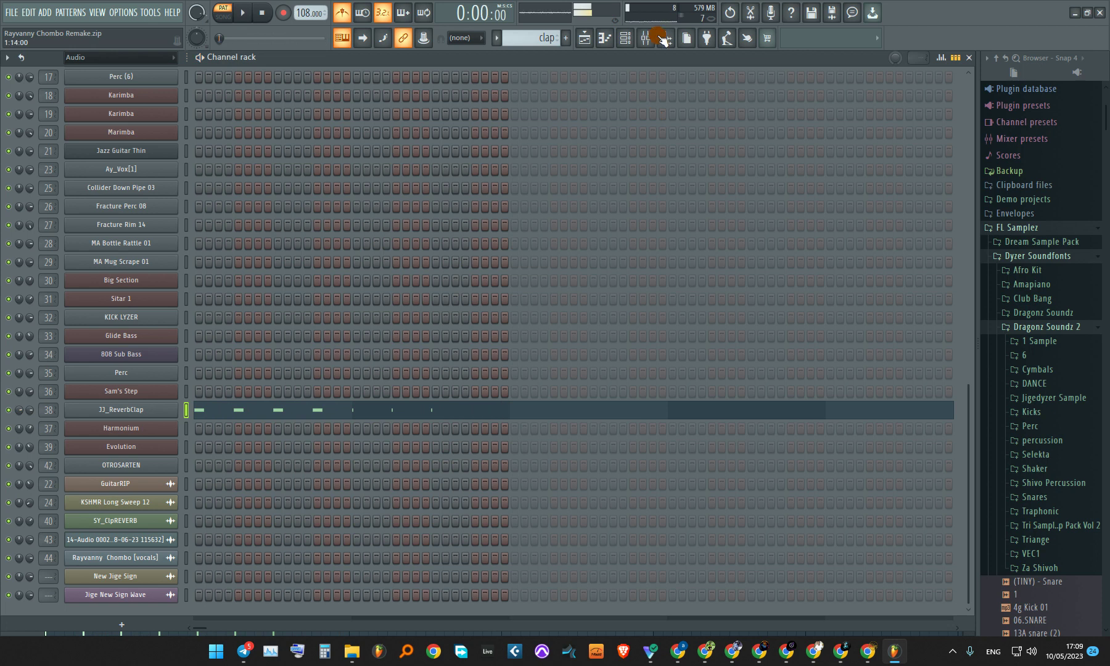
- Play the brigdge melody pattern and show the Harmonium channel's Xpand!2 preset +27 Acc Harmonium within the 22 Ethnic category, leaving it selected
scroll(535, 39, down, 1)
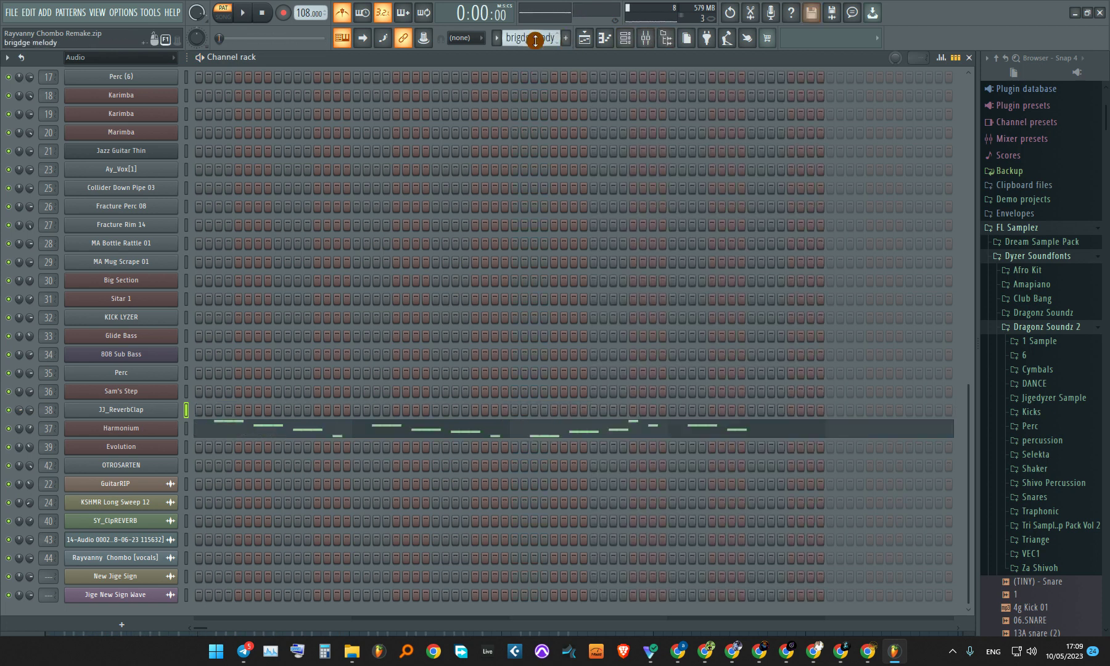
key(space)
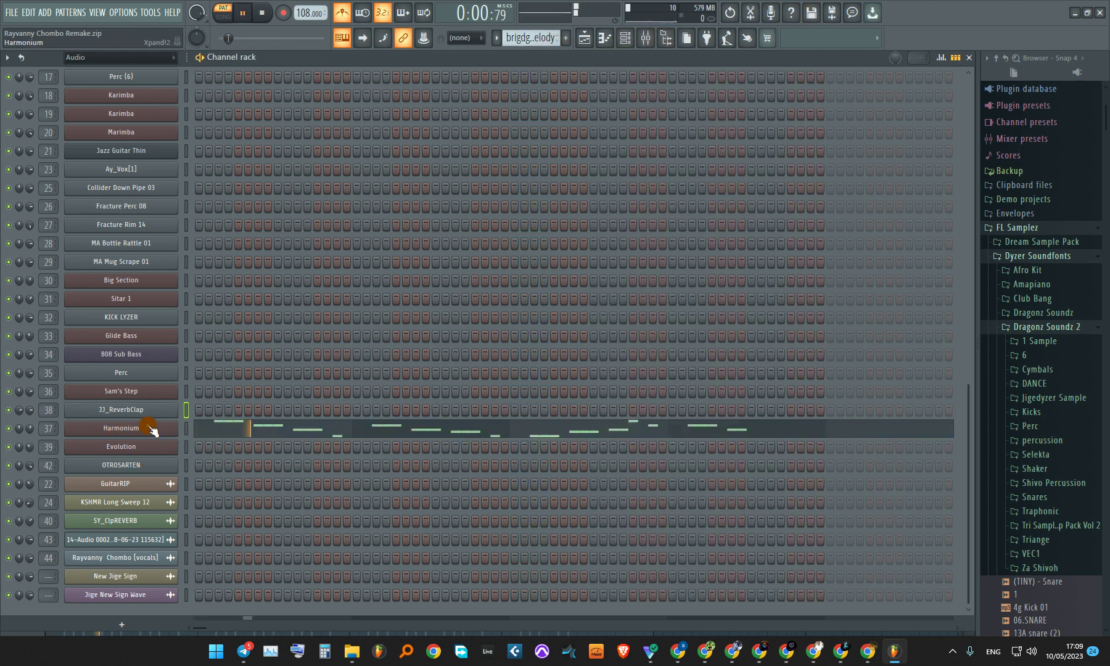
drag(348, 154, 472, 172)
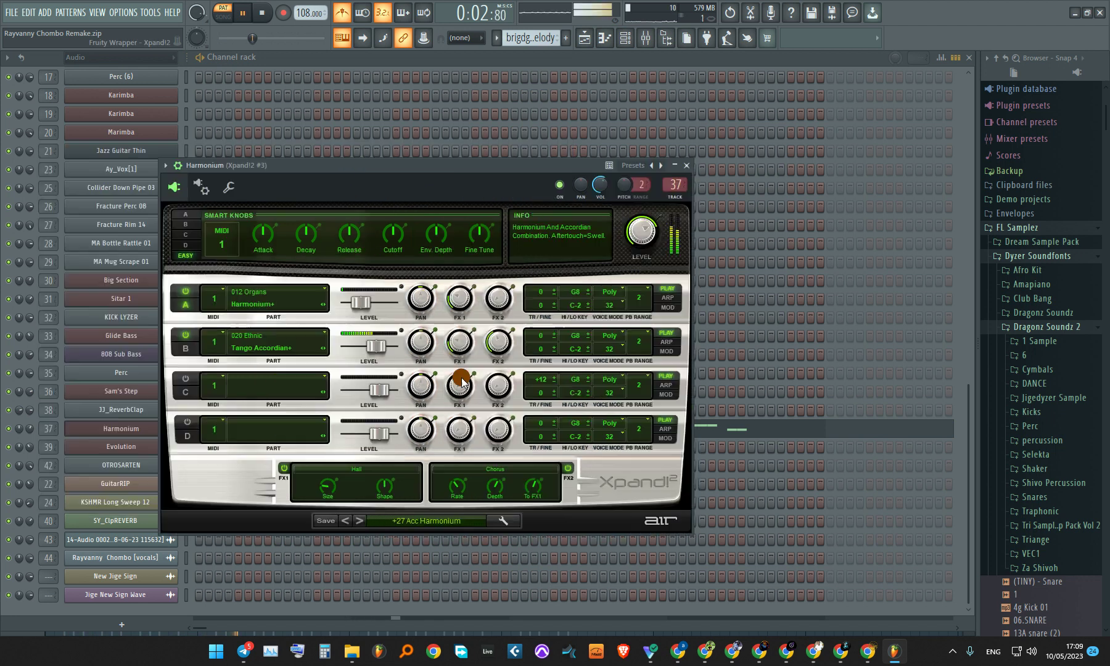
click(419, 519)
mouse_move(402, 599)
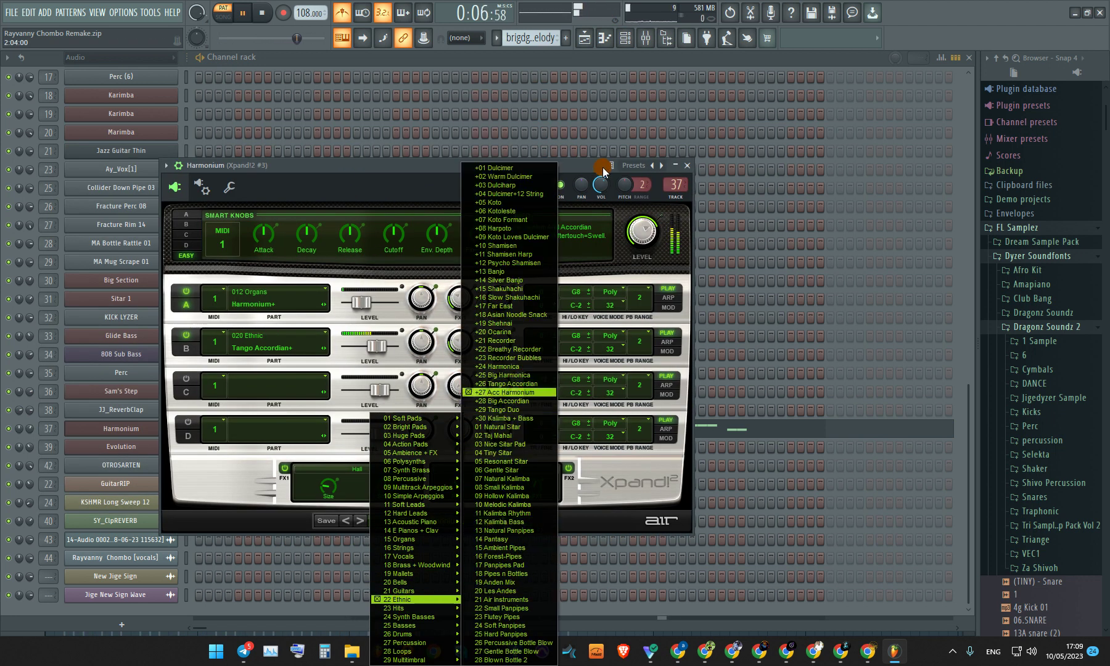
click(693, 167)
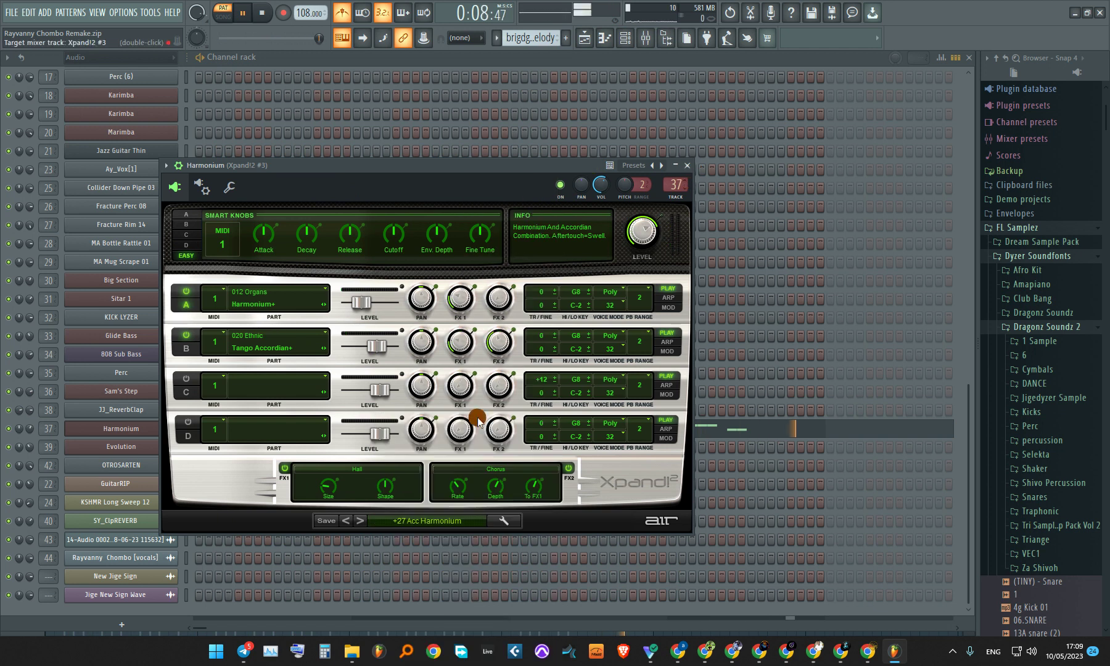
- Open the Harmonium notes in the piano roll, play the melody and return to the channel rack
click(397, 433)
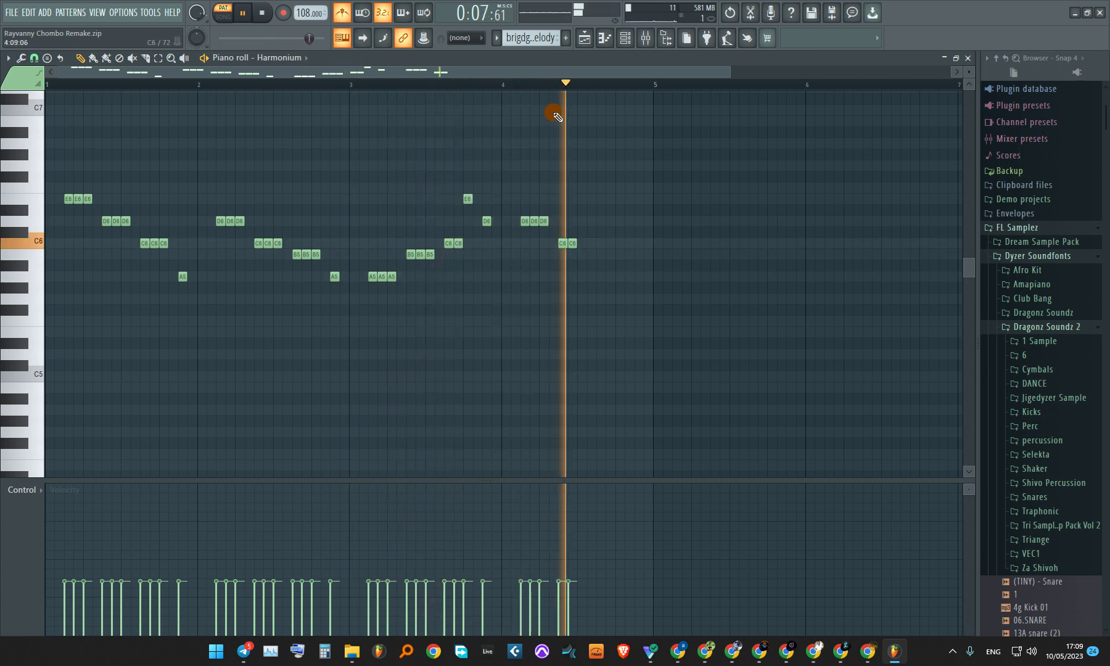
key(space)
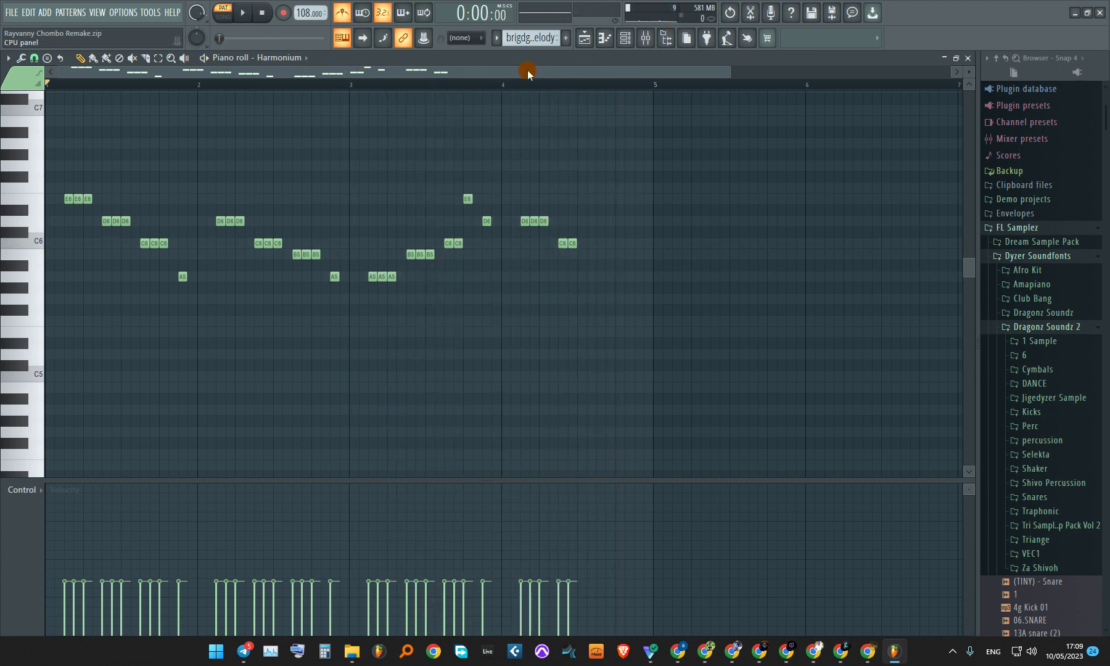
mouse_move(510, 3)
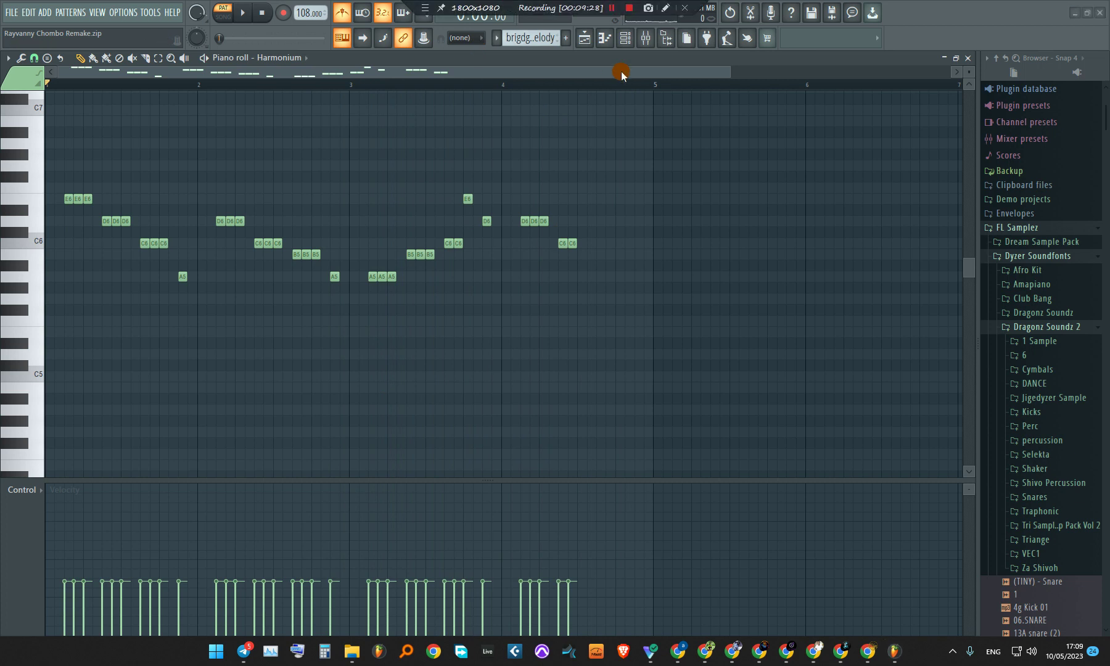
click(626, 39)
- Select the chord3 pattern, open the Evolution channel's Xpand!2 and show its +10 Evolution preset within the 04 Action Pads category
scroll(537, 40, down, 1)
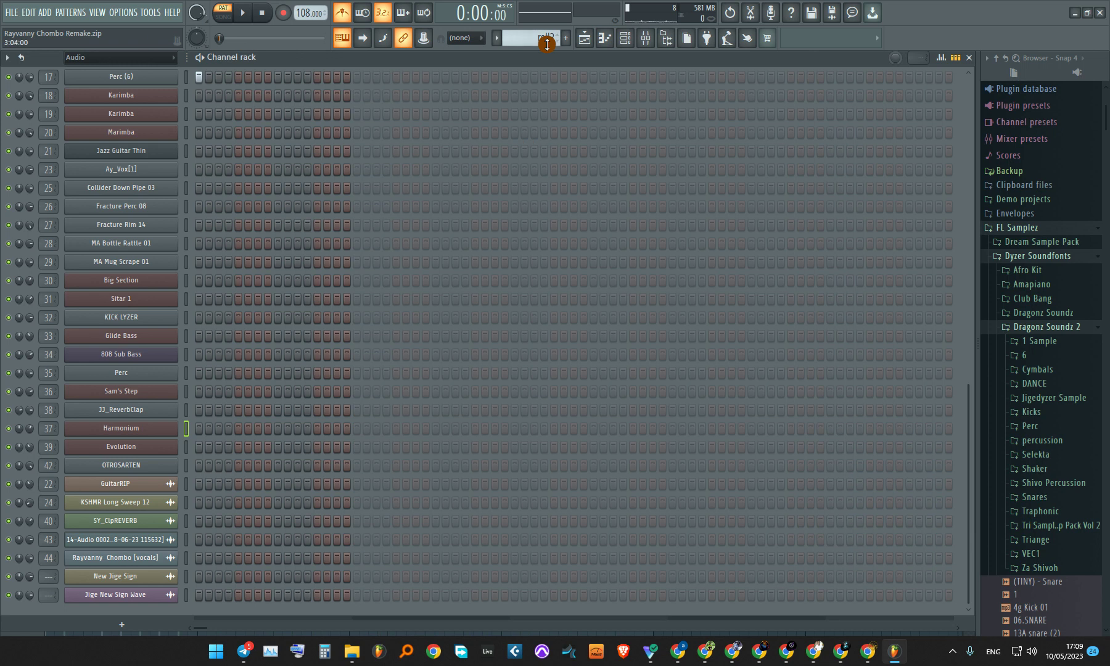
scroll(546, 43, down, 2)
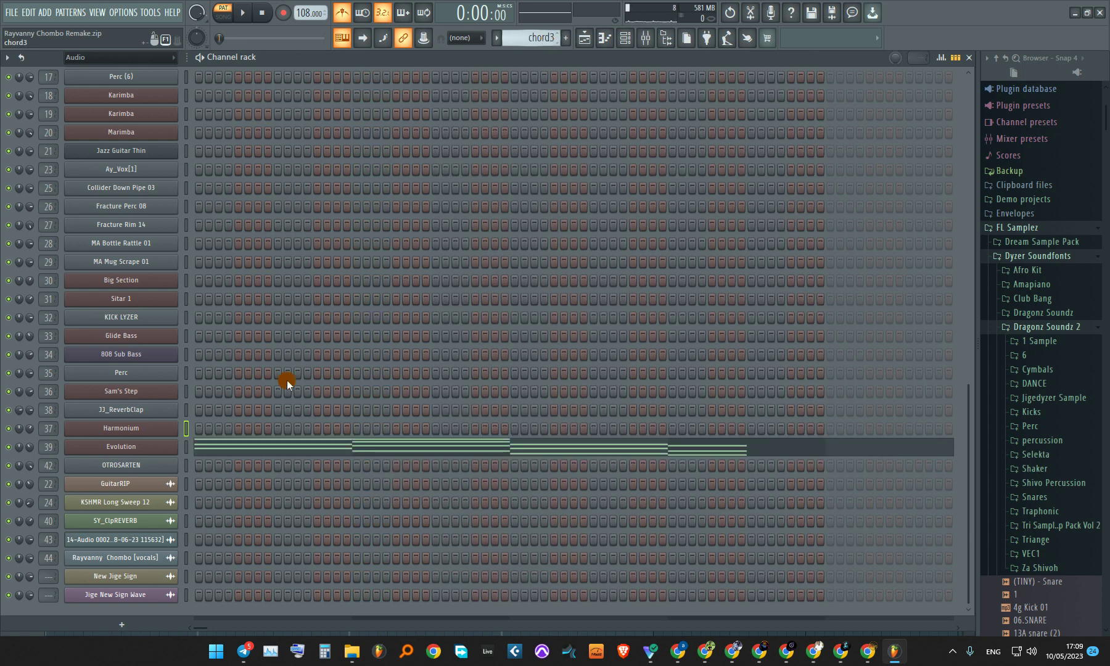
click(135, 450)
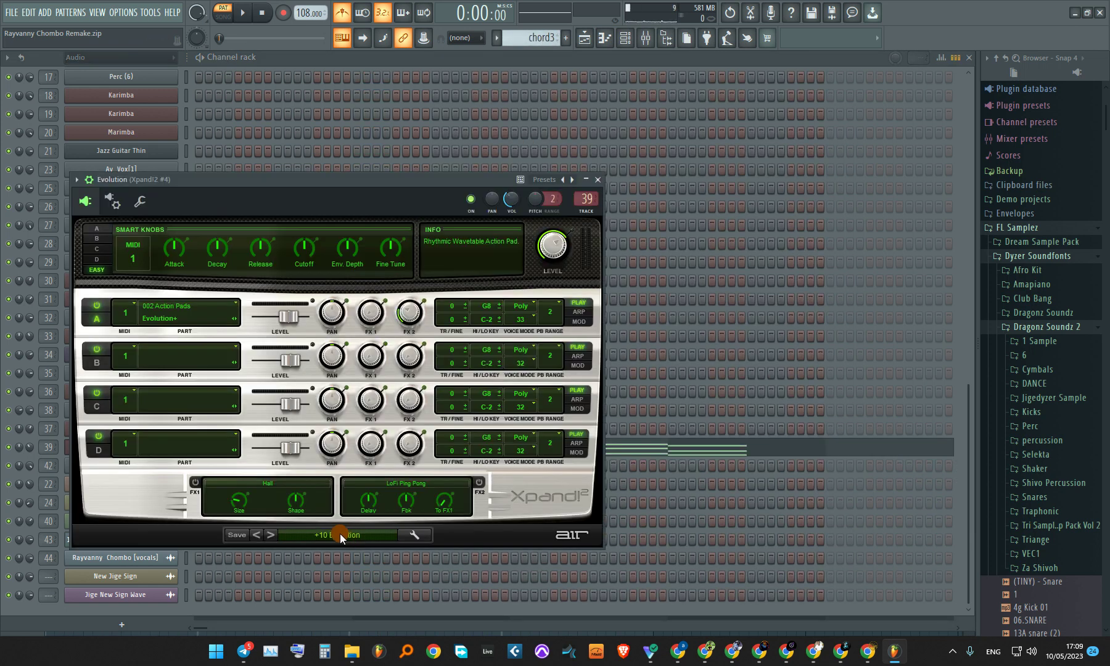
click(333, 452)
mouse_move(331, 444)
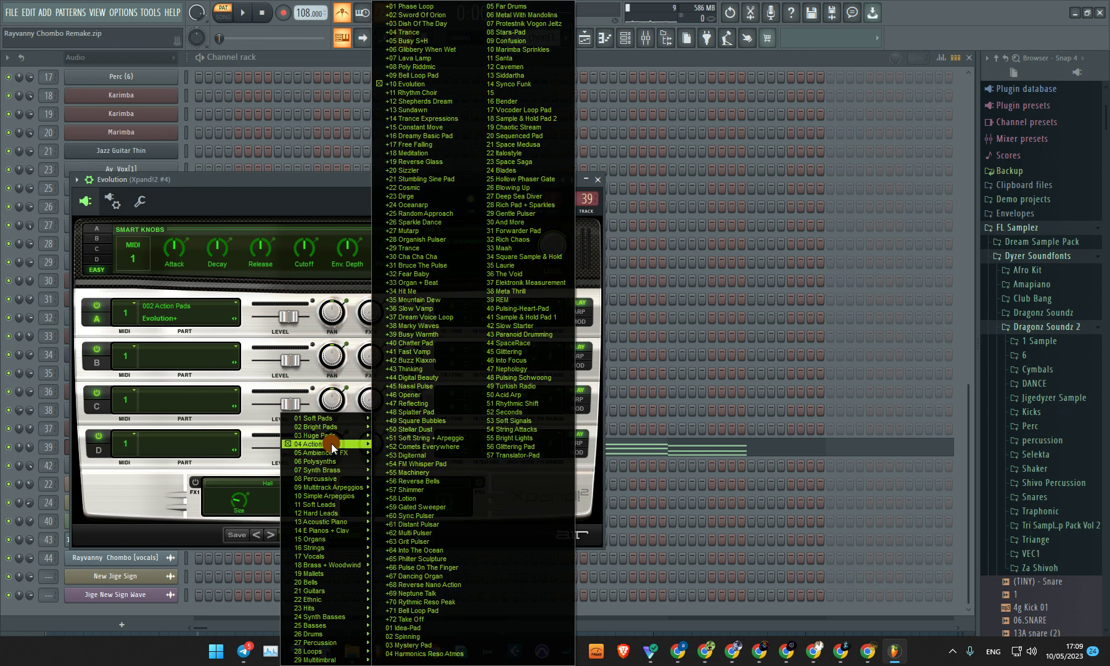
click(430, 83)
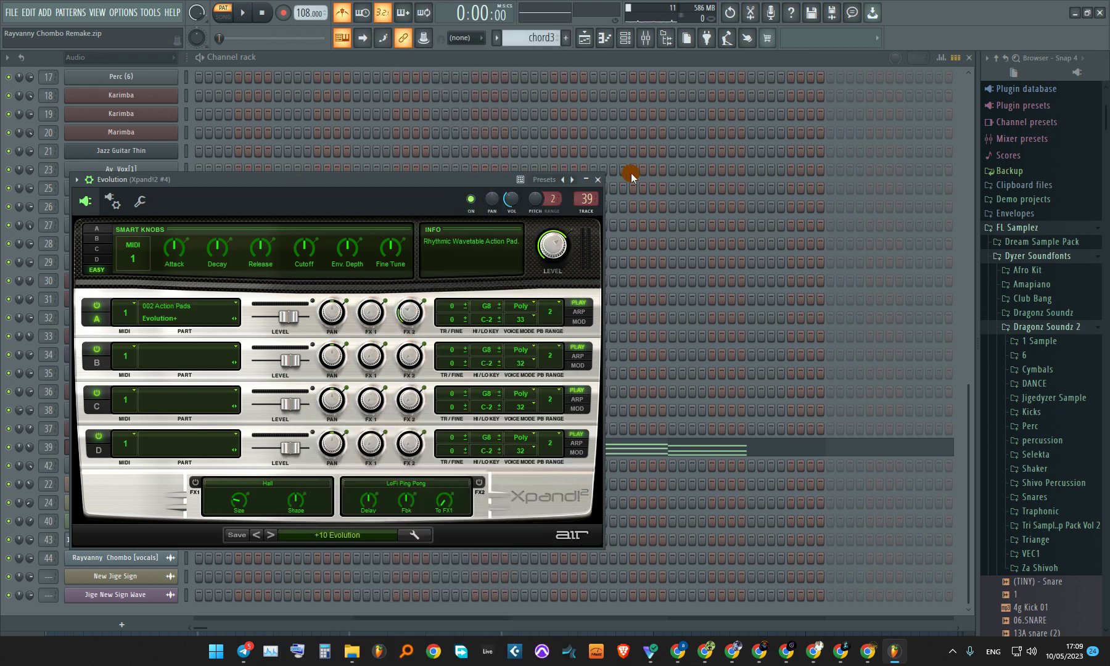
- Open the Evolution channel's chord3 notes in the piano roll, play them and return to the channel rack
click(602, 179)
click(485, 447)
key(space)
scroll(415, 330, down, 3)
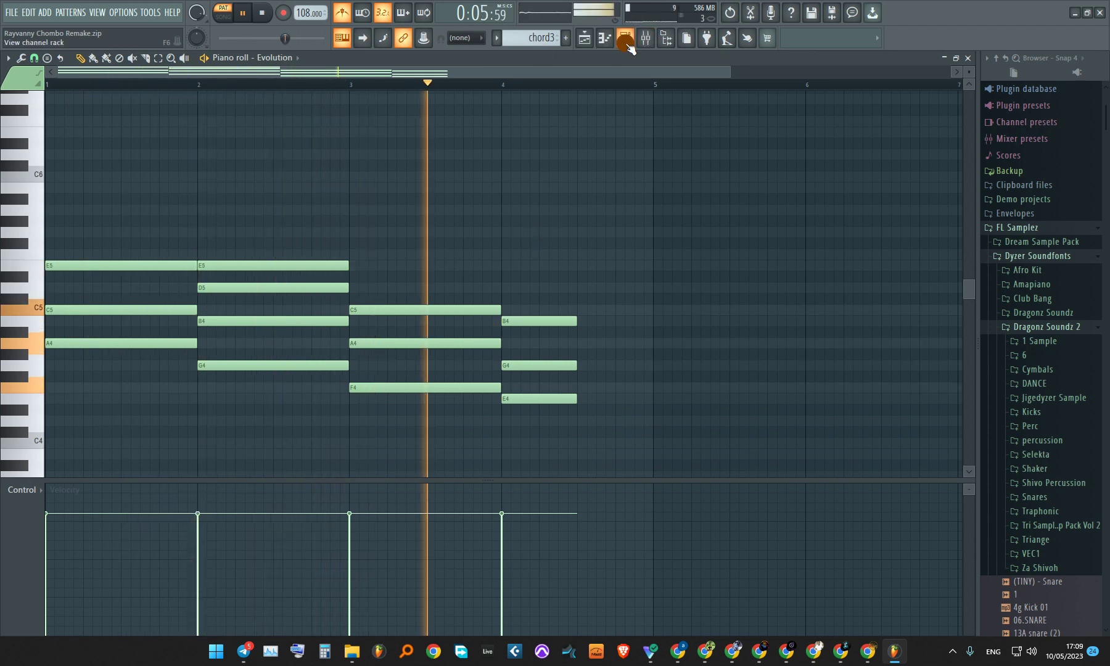
key(space)
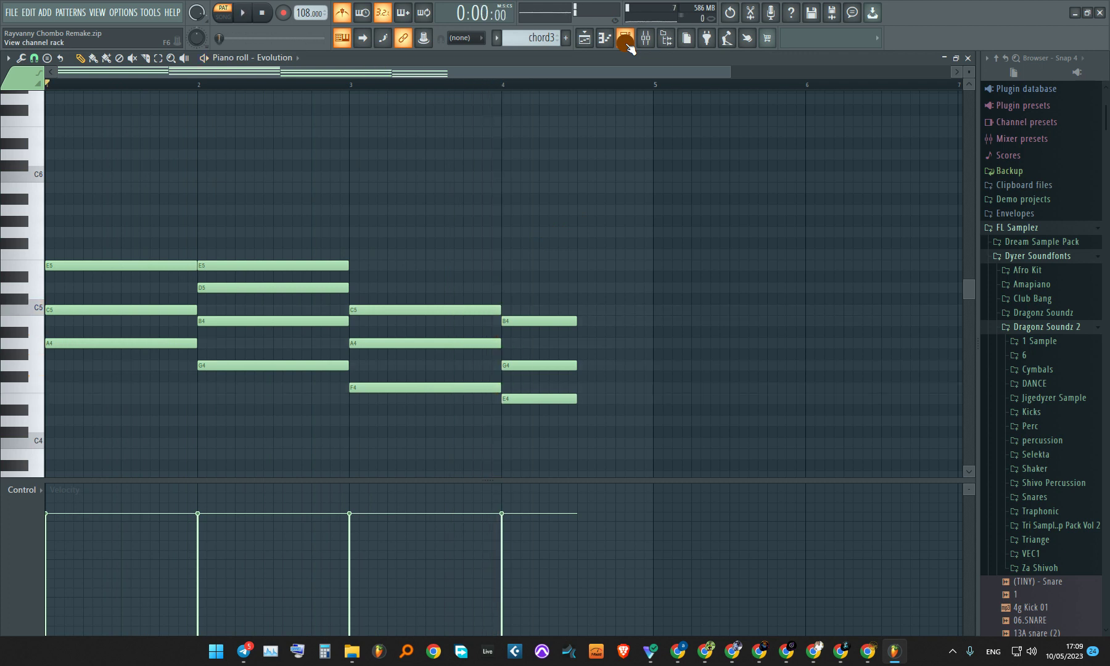
click(625, 41)
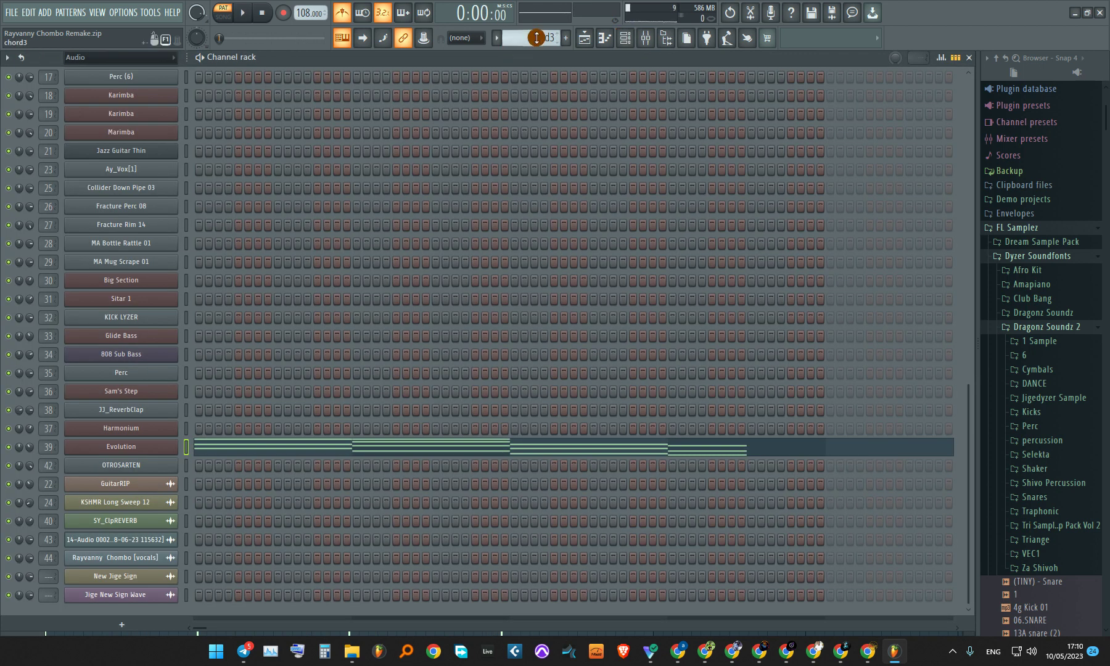
- Select the roll4 pattern, open the OTROSARTEN notes in the piano roll, play them and return to the channel rack
scroll(537, 38, down, 1)
key(space)
key(space)
click(217, 474)
key(space)
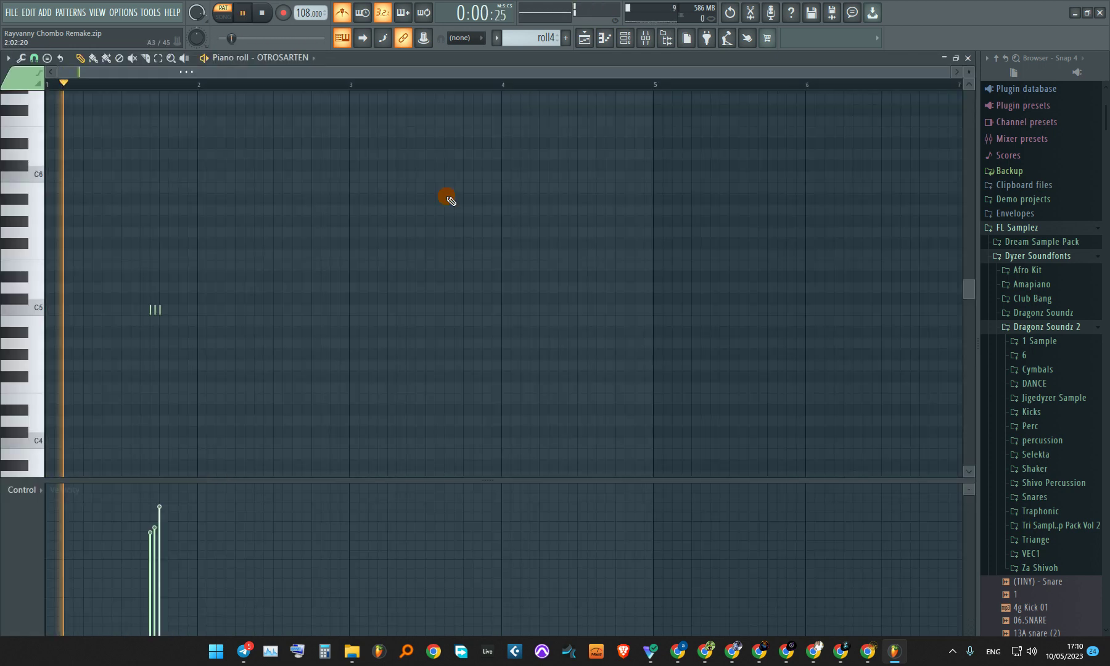
click(629, 38)
key(space)
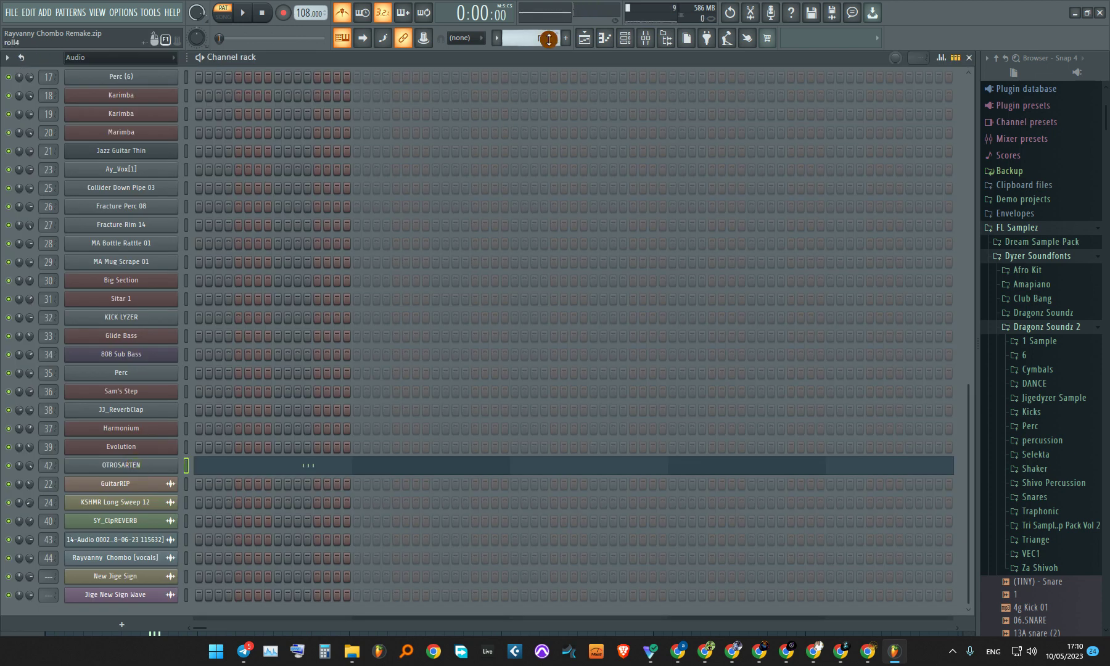
- Select the empty Pattern 30 and open the playlist at its lower tracks
scroll(549, 40, down, 1)
click(583, 37)
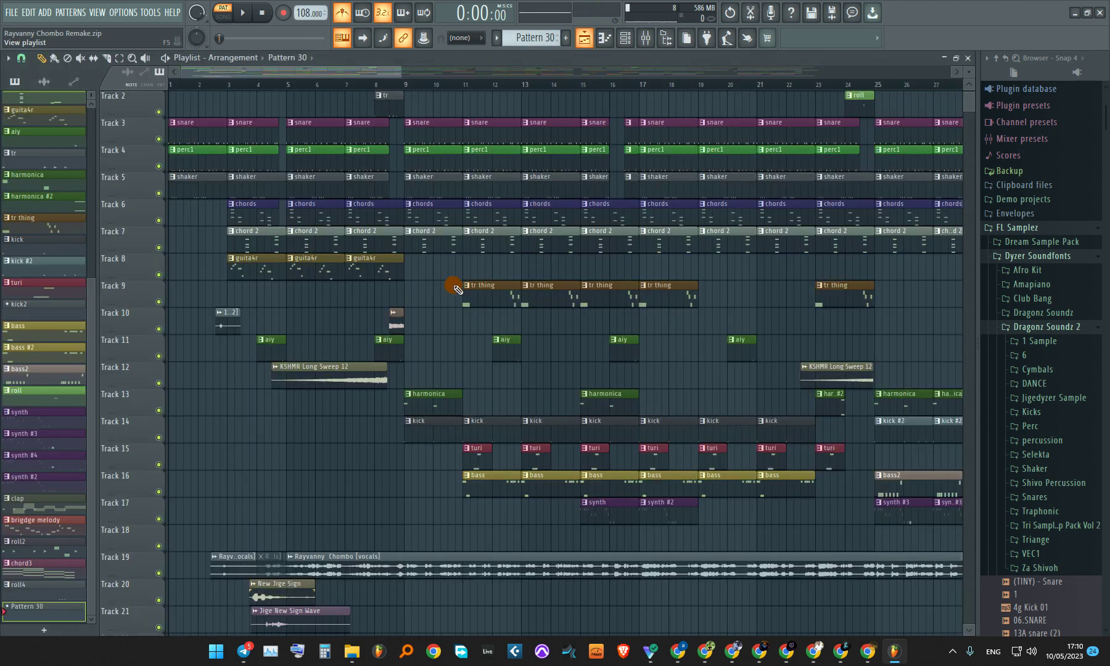
scroll(253, 236, up, 1)
scroll(230, 219, down, 5)
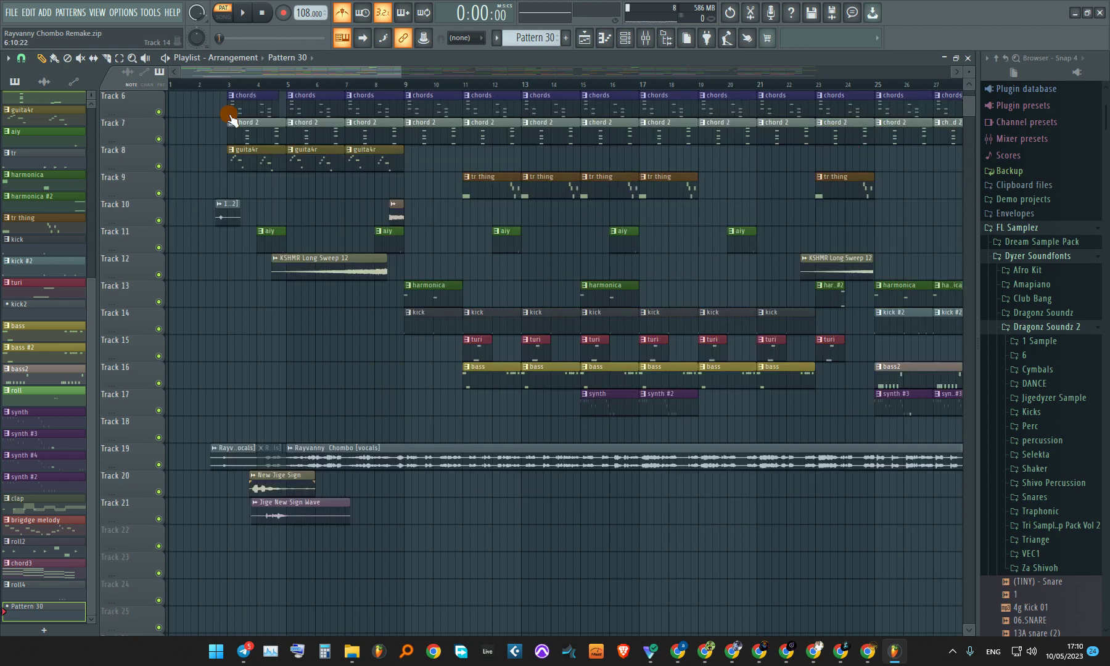
- Place the song position just before Track 10's first audio clip, solo that track and play the clip
click(215, 93)
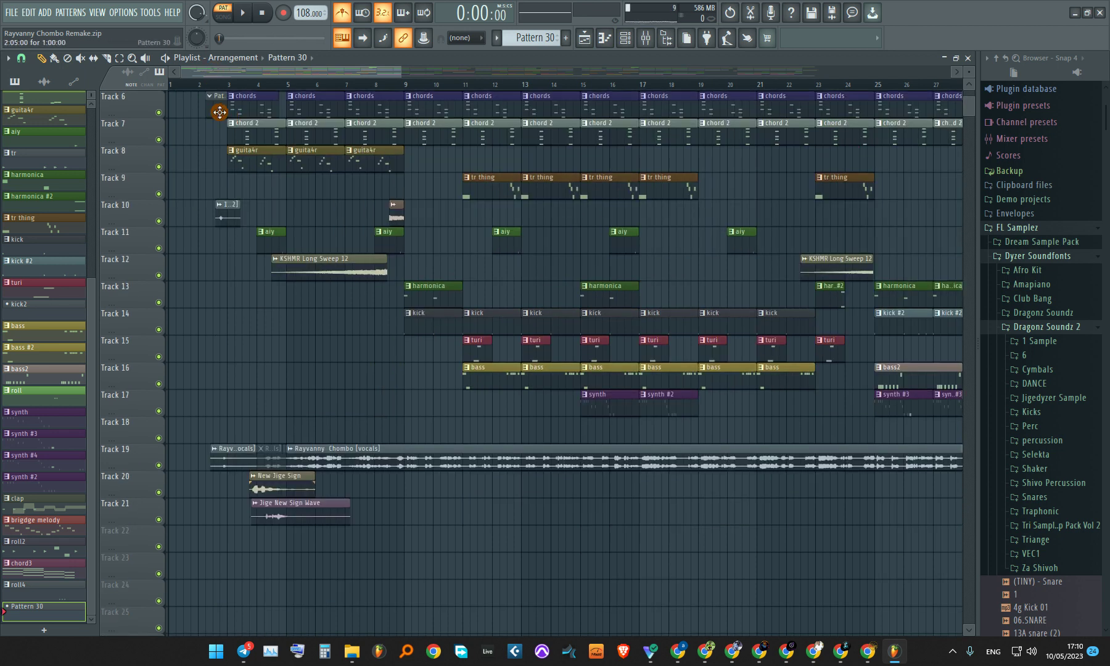
right_click(217, 93)
click(213, 86)
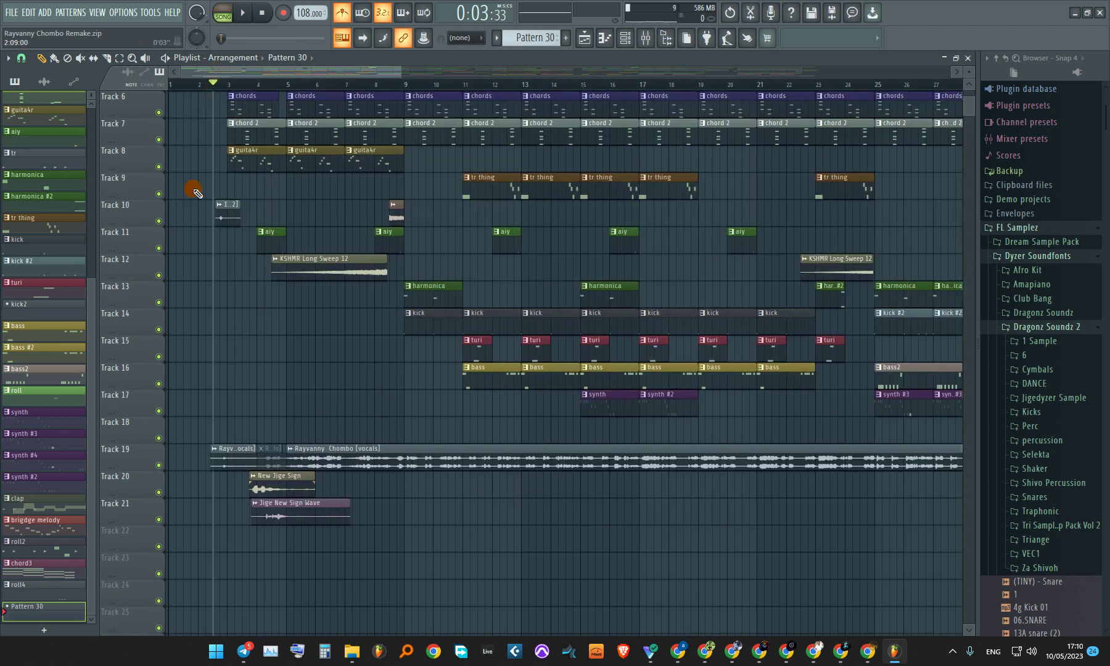
ctrl+click(159, 220)
key(space)
key(space)
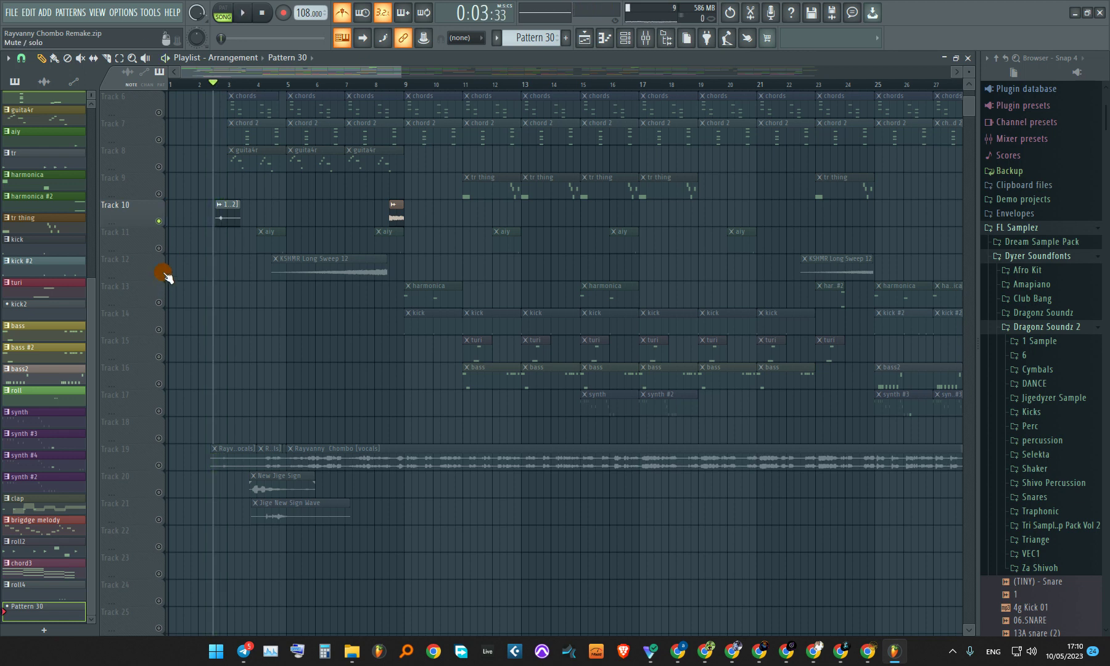
- Unmute Track 12 and play the end of the first KSHMR Long Sweep 12 clip into the Track 10 clip
click(158, 275)
click(369, 82)
key(space)
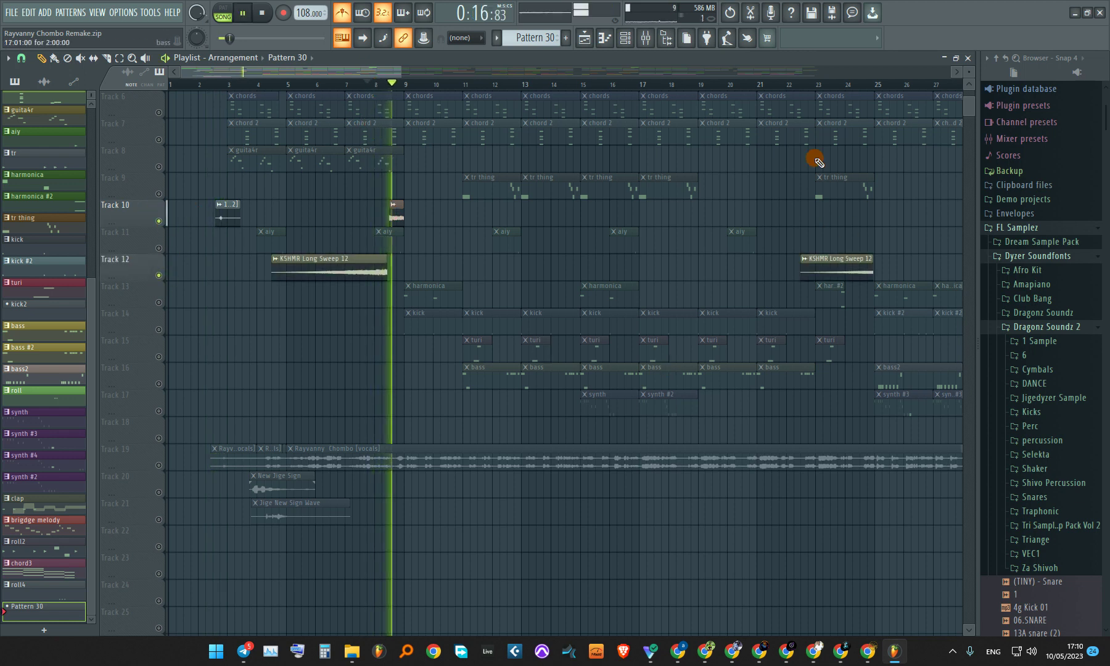
key(space)
scroll(193, 470, down, 2)
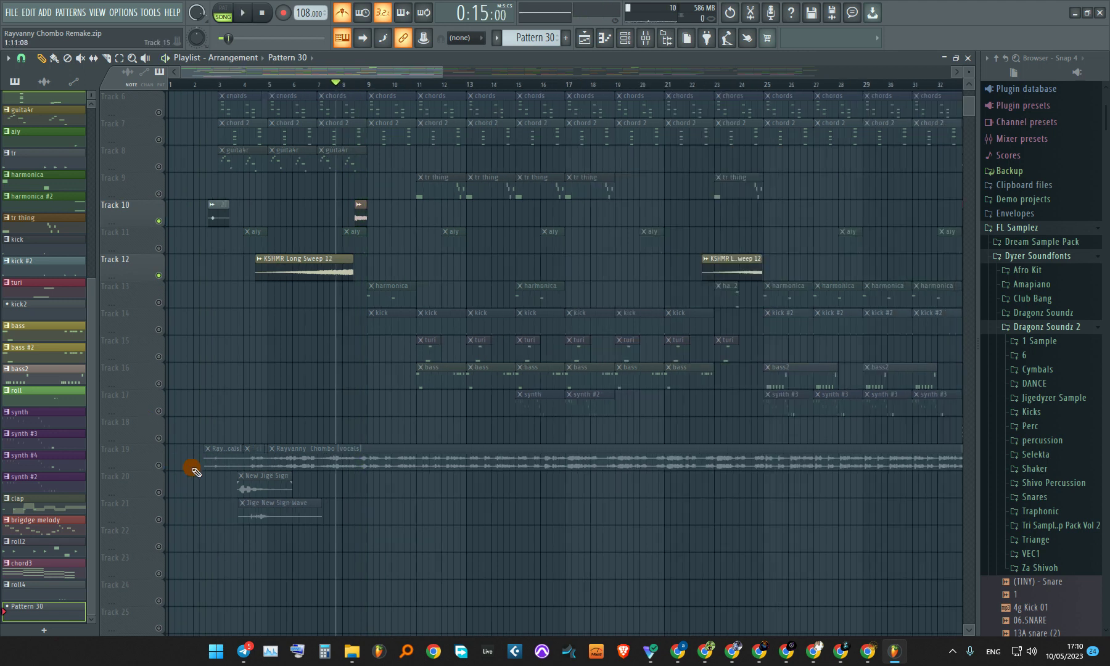
- Open the channel settings of the New Jige Sign and Jige New Sign Wave clips and preview the latter's waveform
double_click(243, 487)
double_click(248, 521)
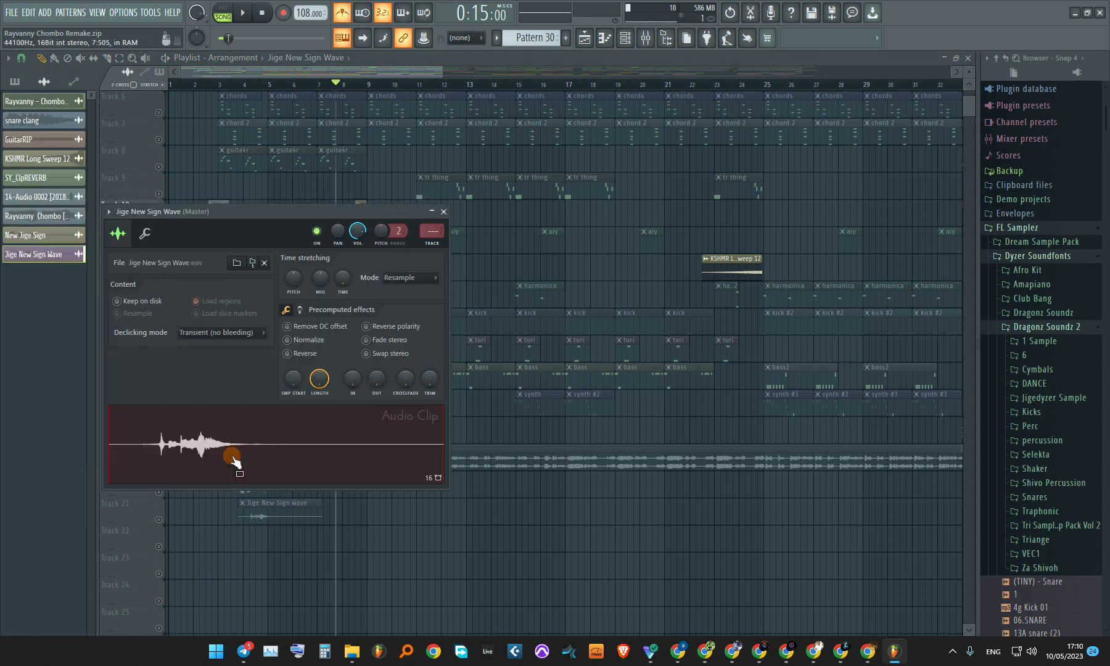
click(232, 456)
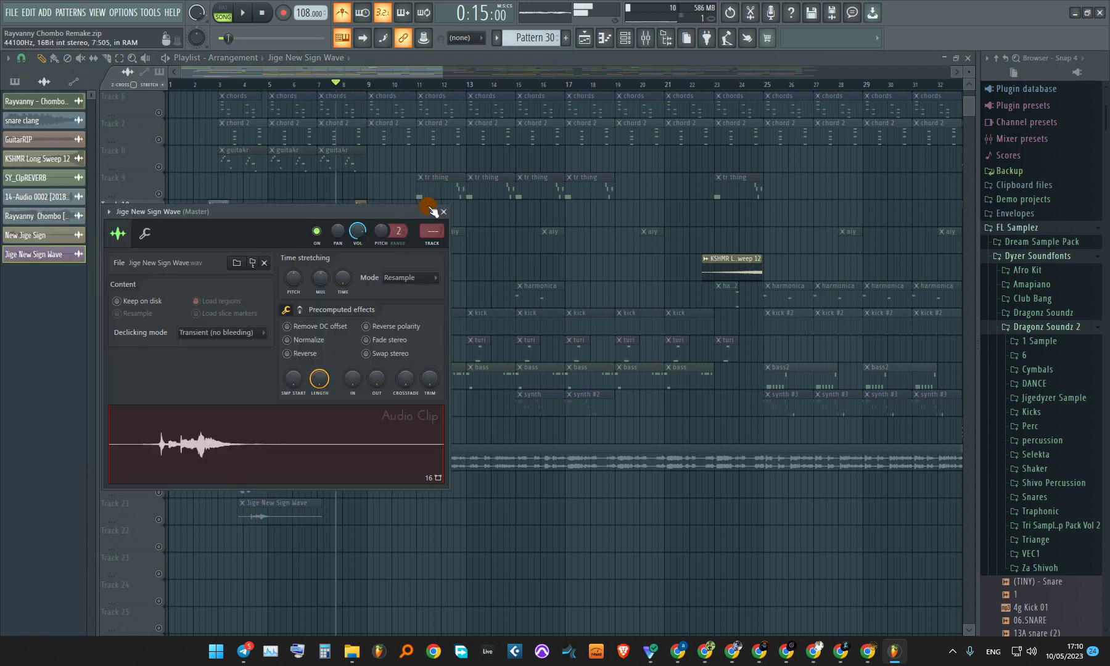
key(Escape)
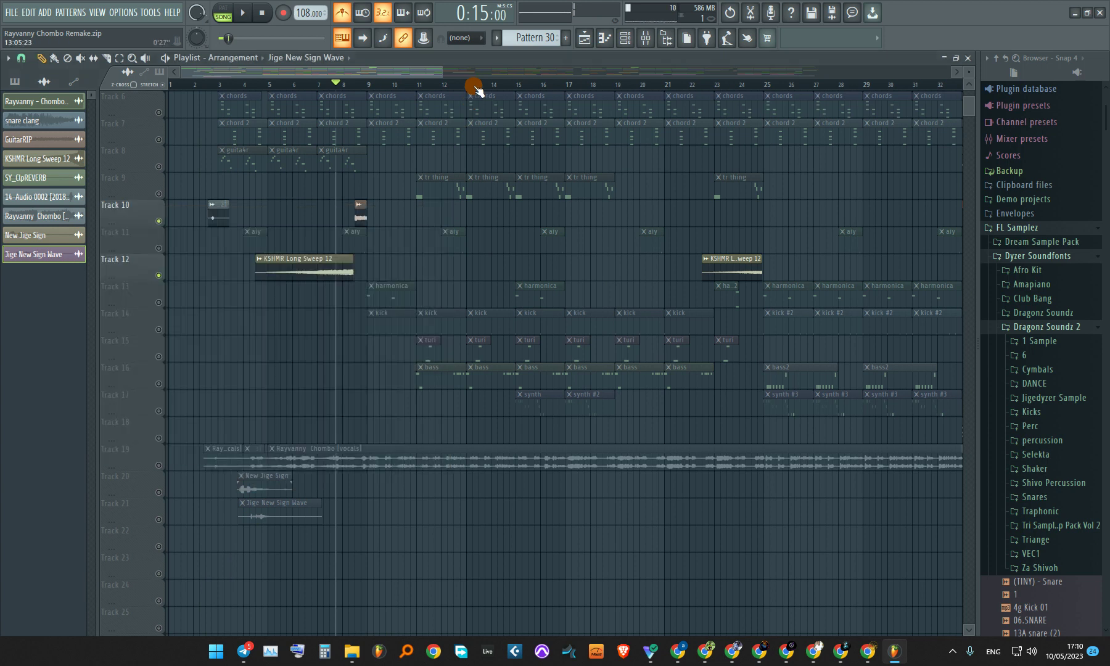
- Solo the vocals on Track 19 briefly, then bring all the remake's tracks back on in the playlist
scroll(474, 87, down, 1)
scroll(474, 87, down, 2)
right_click(162, 469)
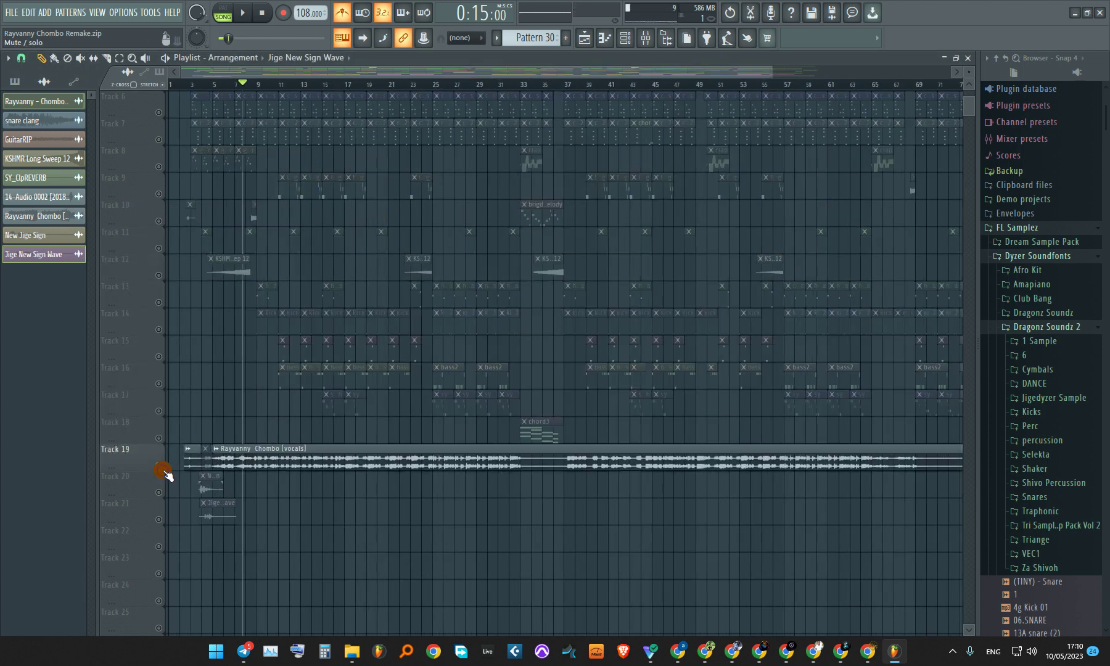
right_click(163, 469)
scroll(364, 265, up, 5)
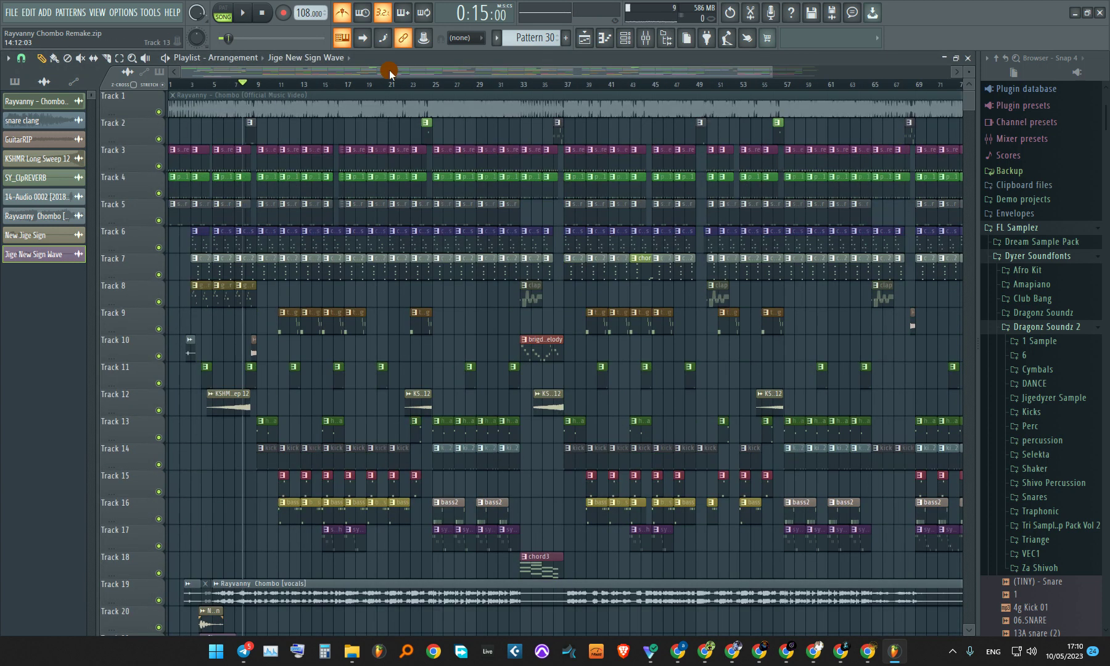
scroll(207, 84, up, 3)
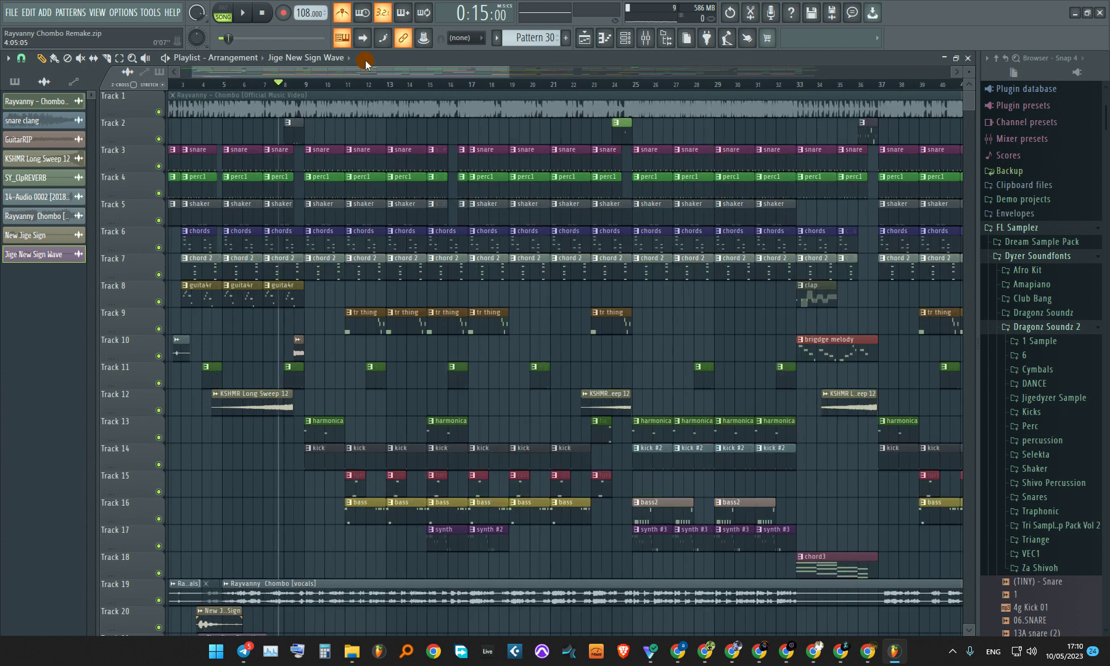
scroll(366, 64, down, 2)
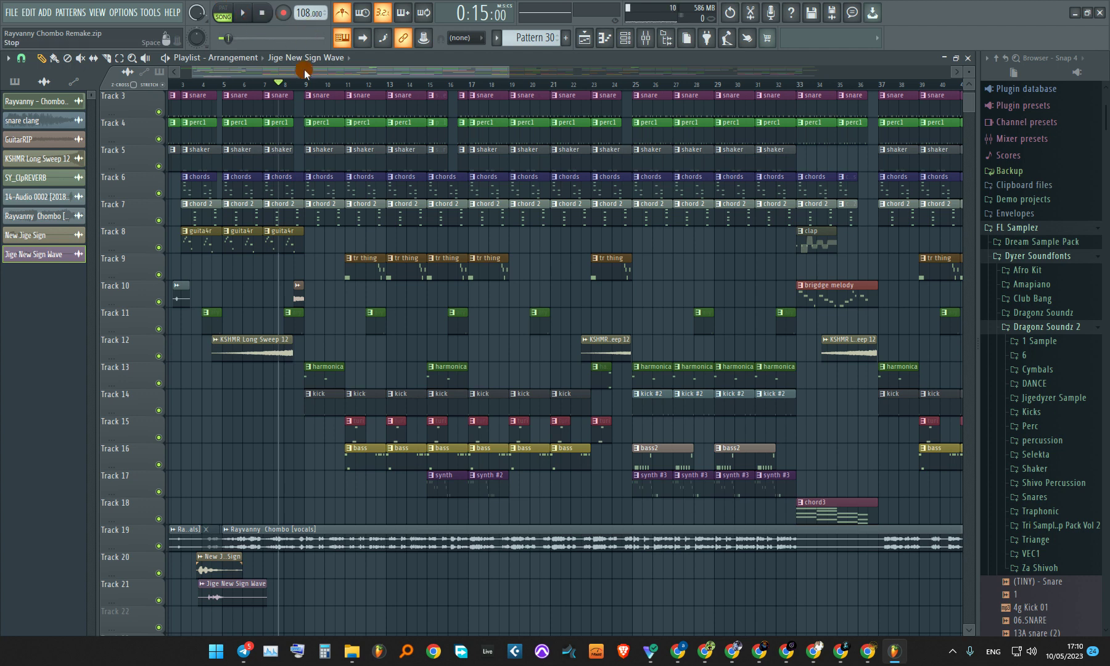
- Play the full arrangement from the start with auto-scrolling on and the metronome off
key(space)
key(space)
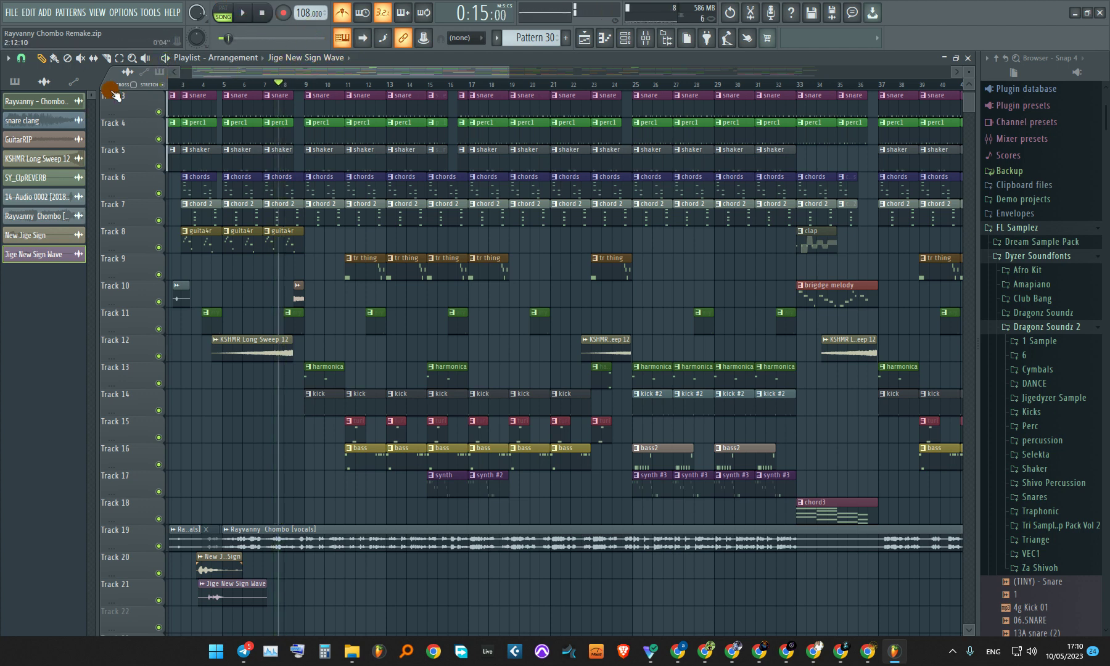
key(space)
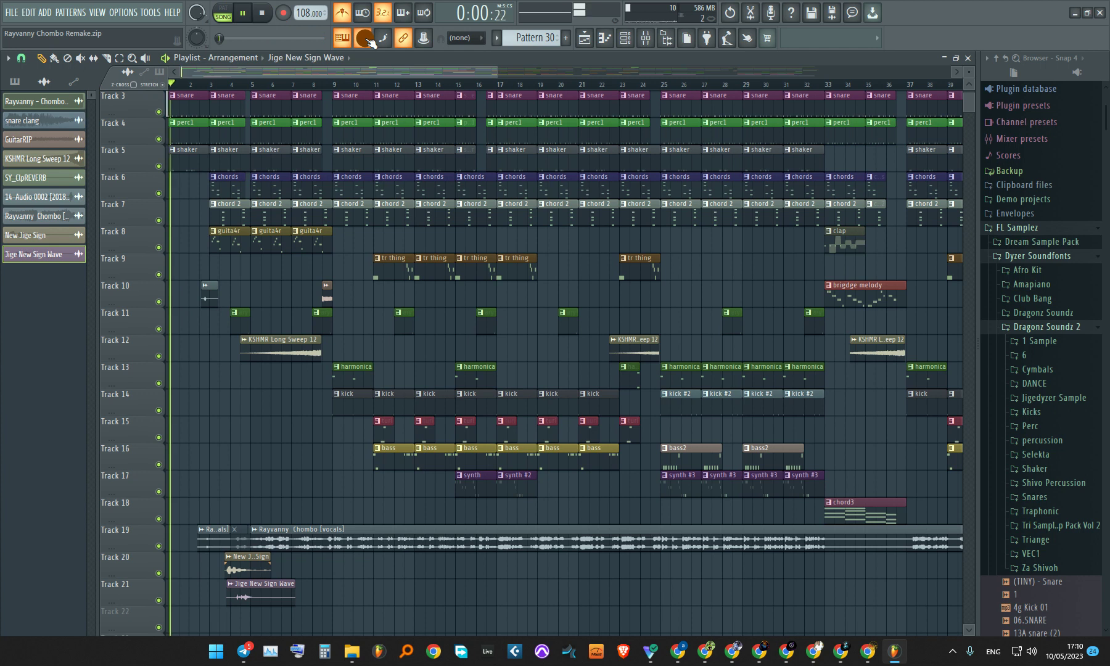
click(342, 13)
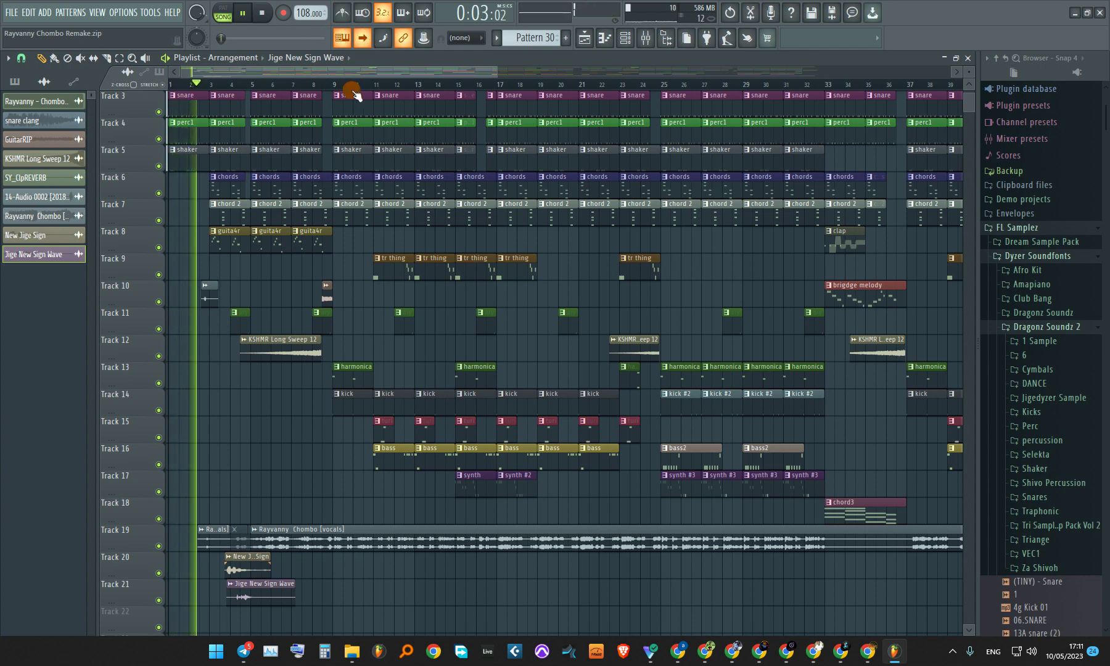
ctrl+scroll(355, 93, up, 3)
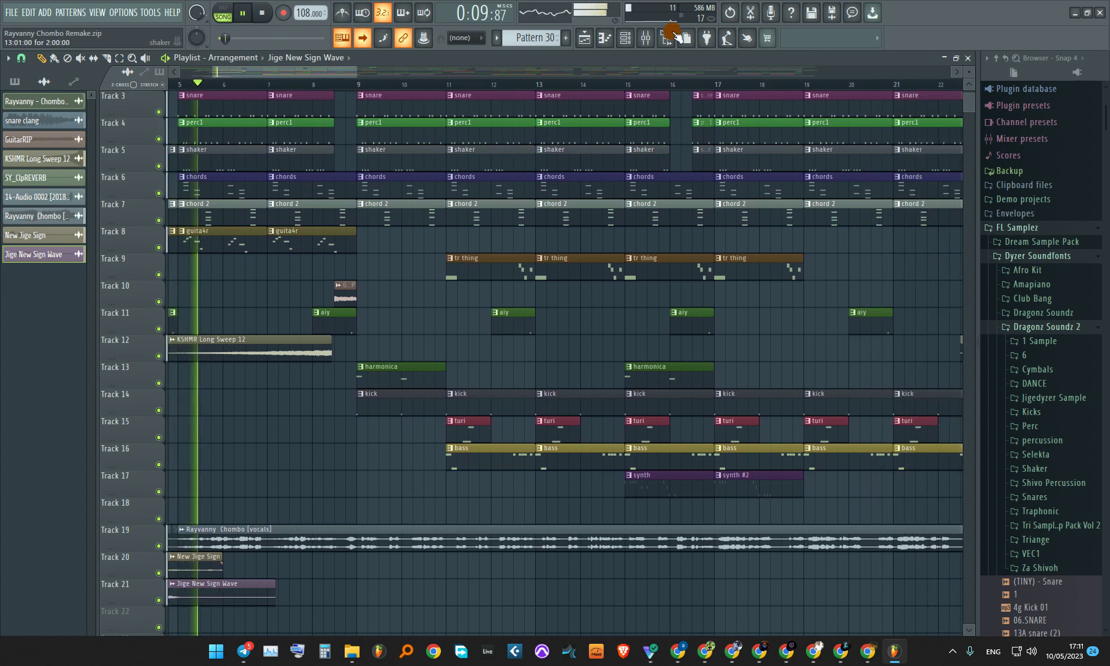
- Open Fruity Reeverb 2 on the Rayvanny Chombo [vocals] mixer track and set its dry level to 49%
click(647, 39)
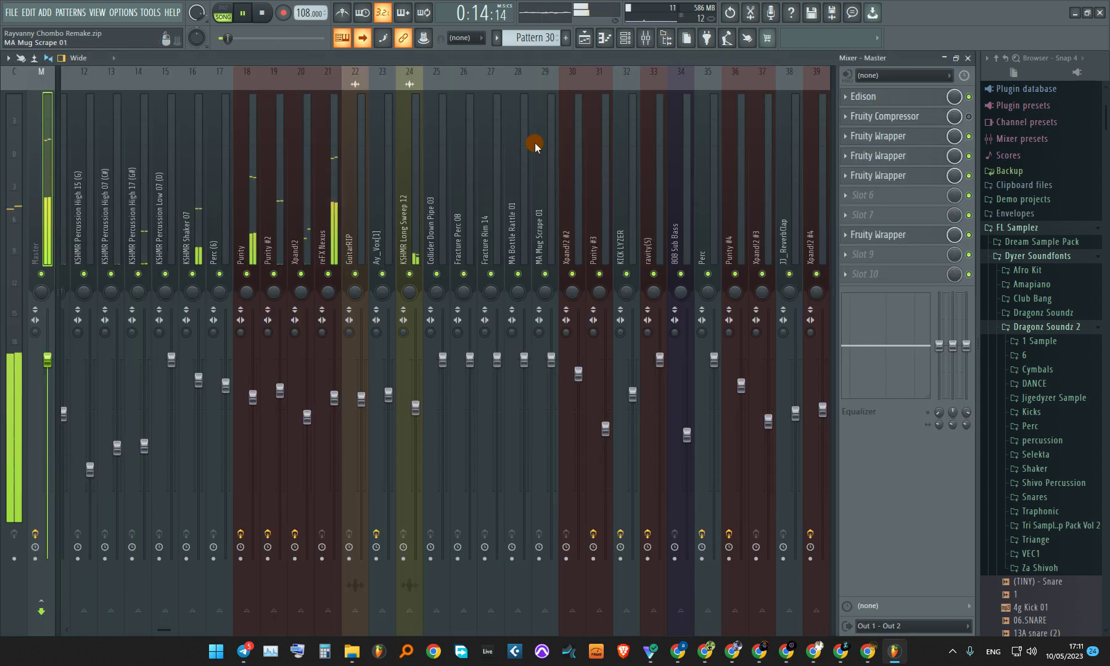
scroll(534, 145, down, 10)
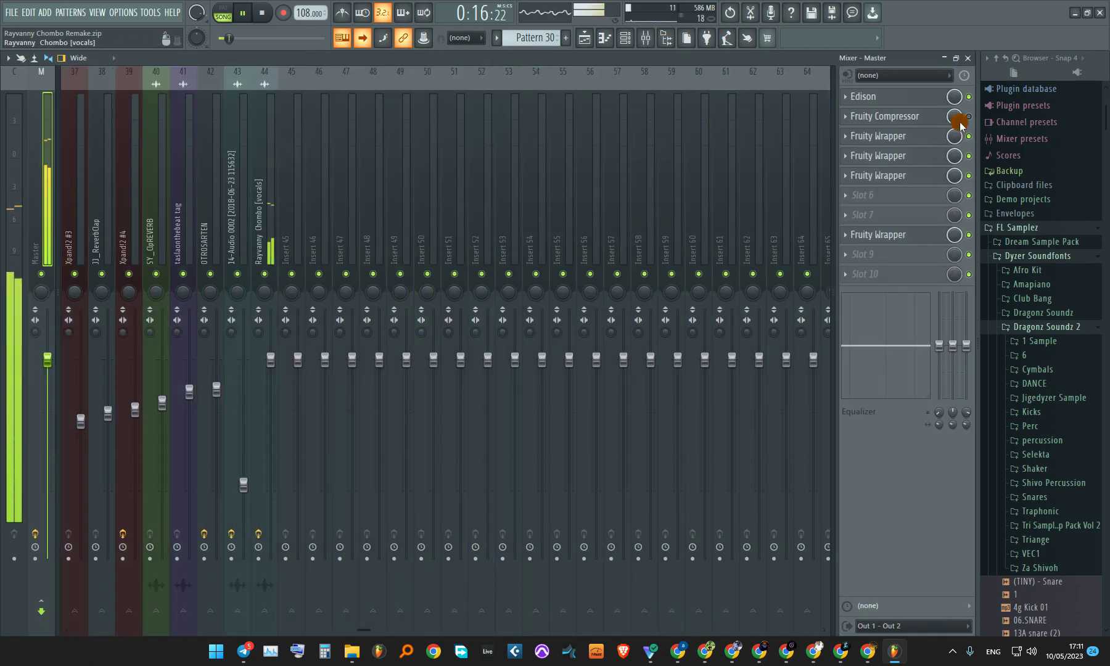
click(265, 200)
click(900, 97)
drag(315, 182, 315, 187)
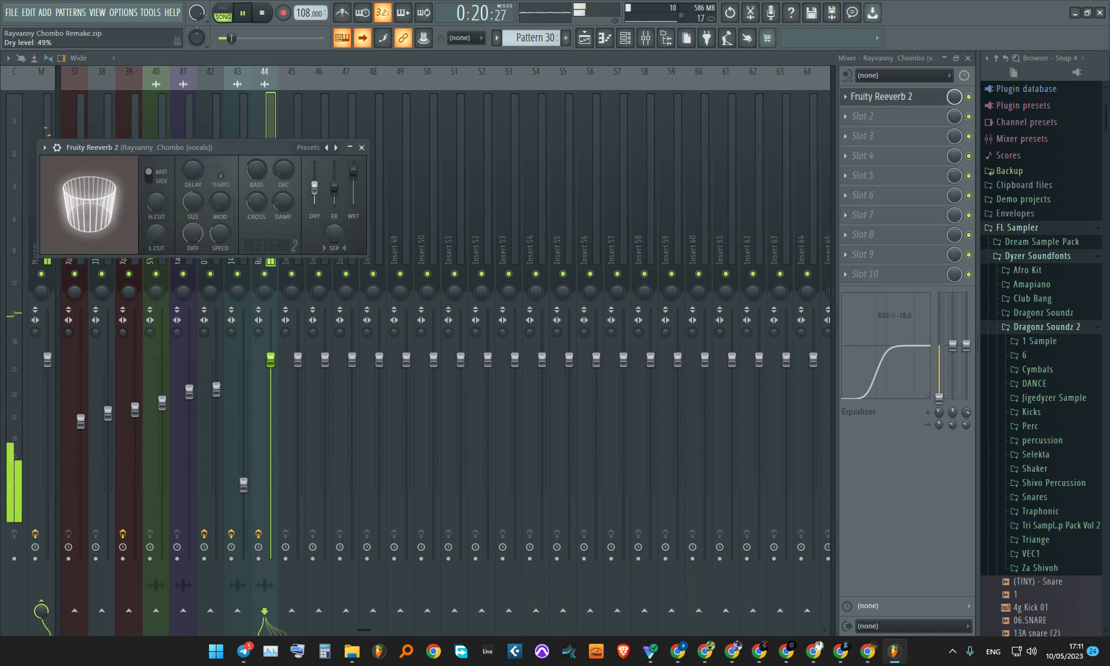
- Return to the playlist, let the arrangement play through the bridge section and stop playback
click(588, 41)
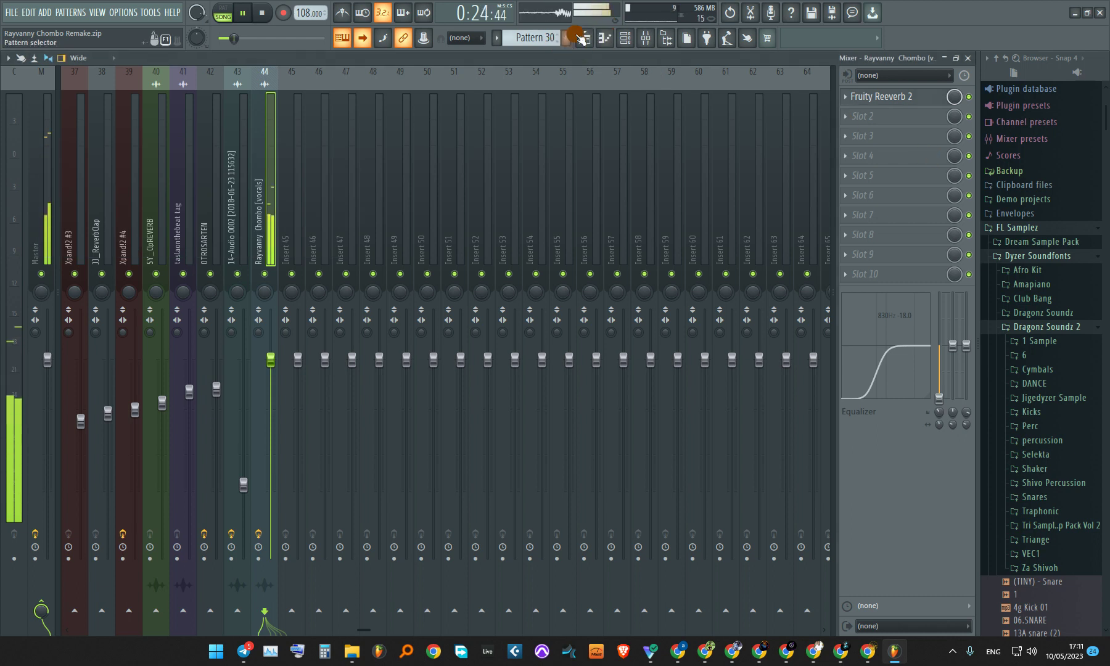
key(F5)
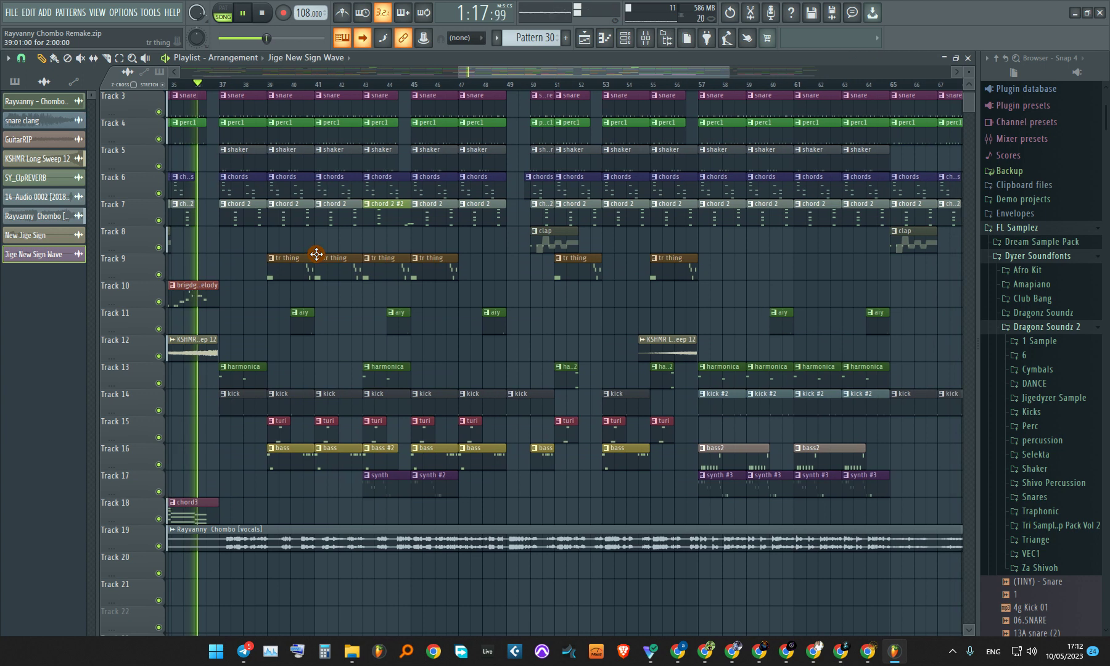
key(space)
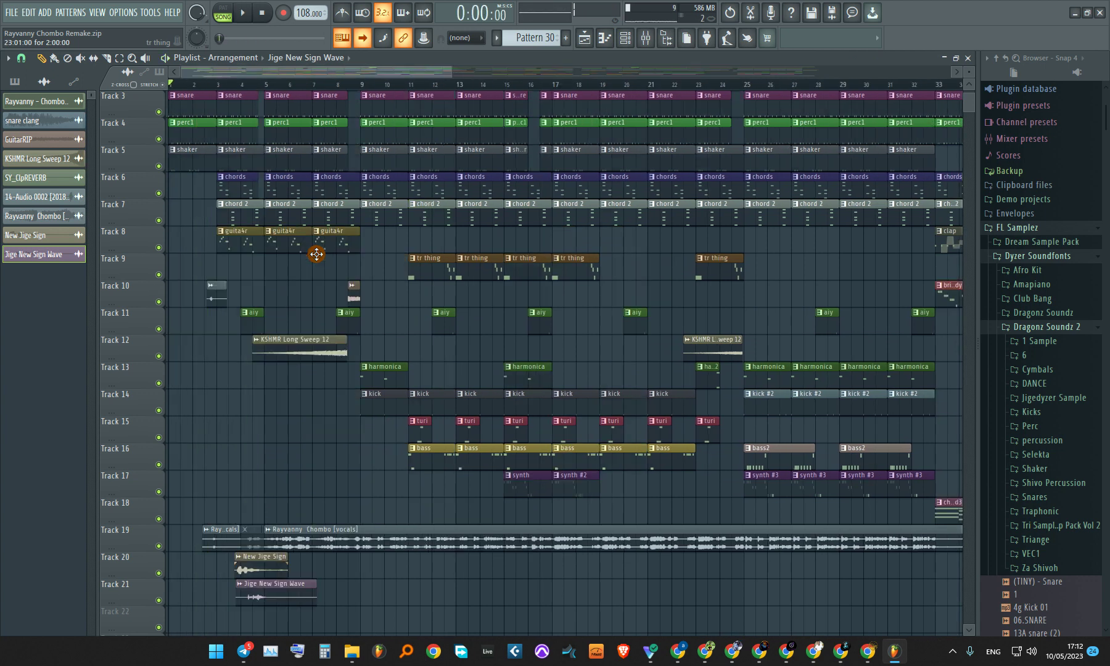